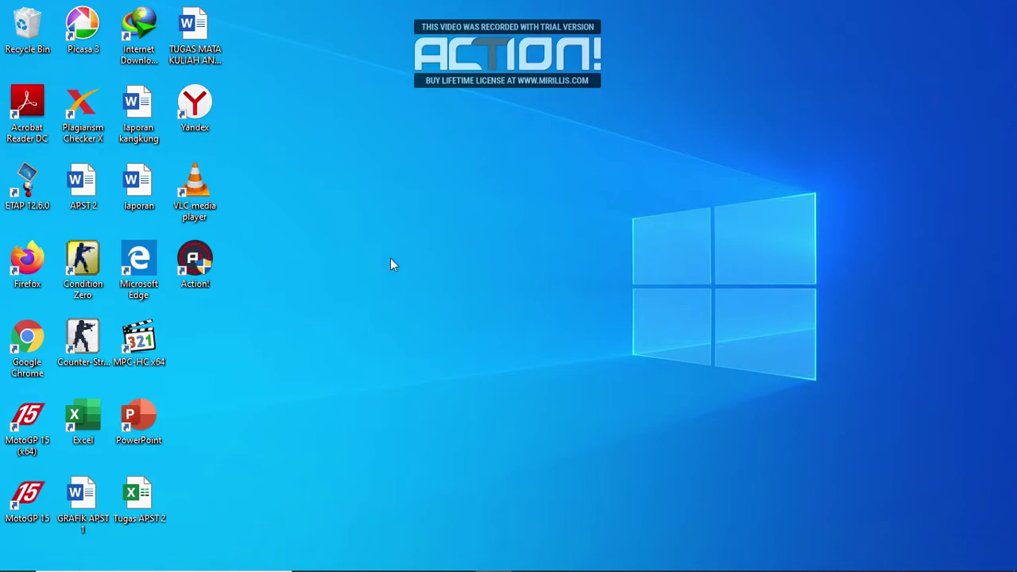
Launch ETAP 12.6.0 and create a new project named Percobaan 5 with metric units
double_click(25, 185)
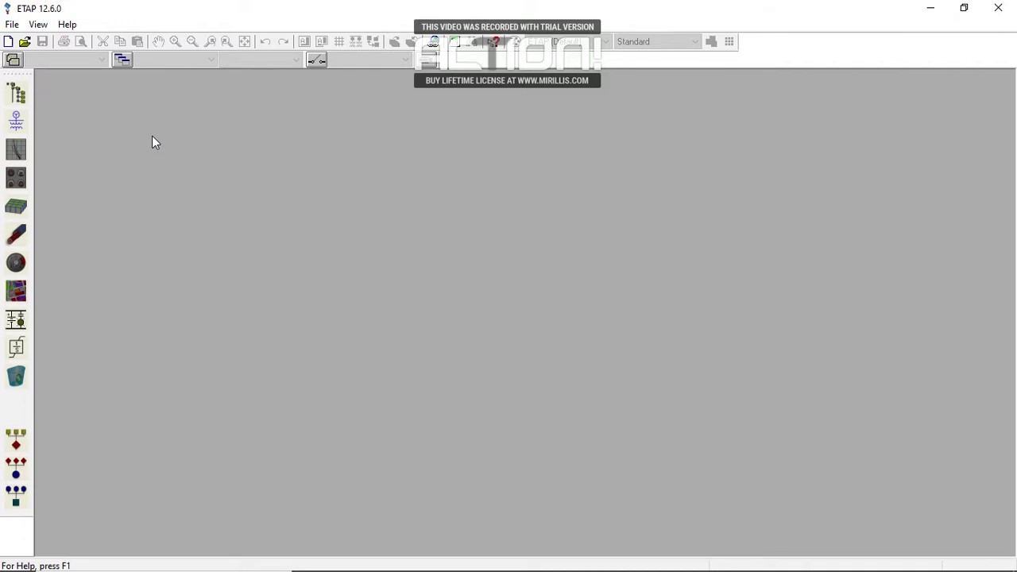
click(12, 24)
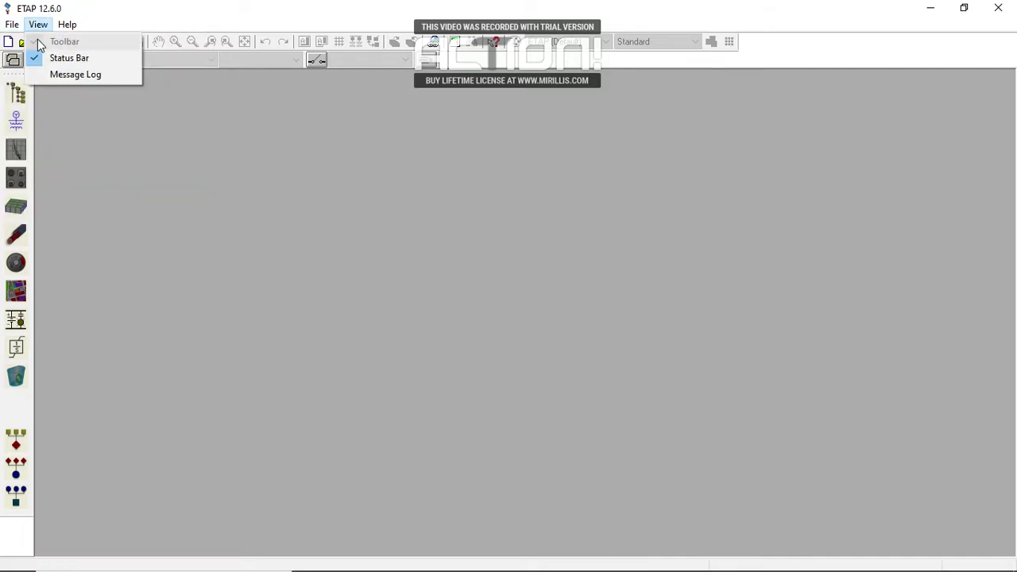
click(28, 41)
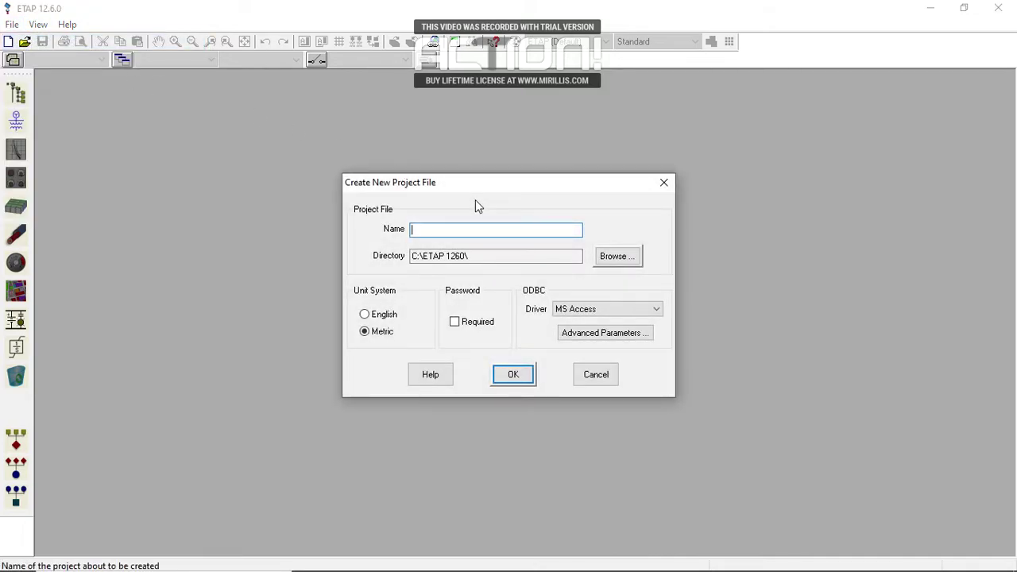
text(pE)
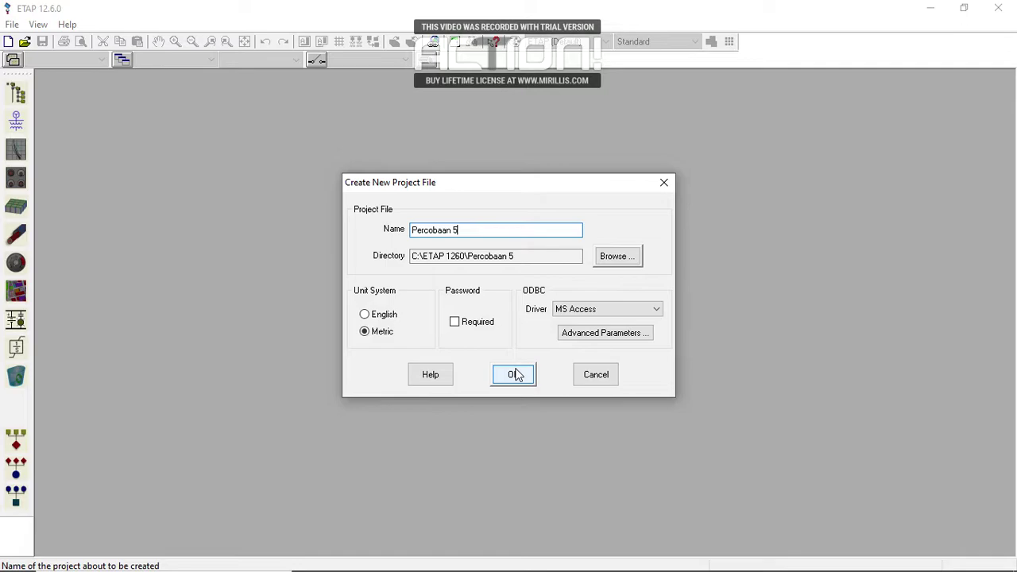
click(515, 375)
click(608, 205)
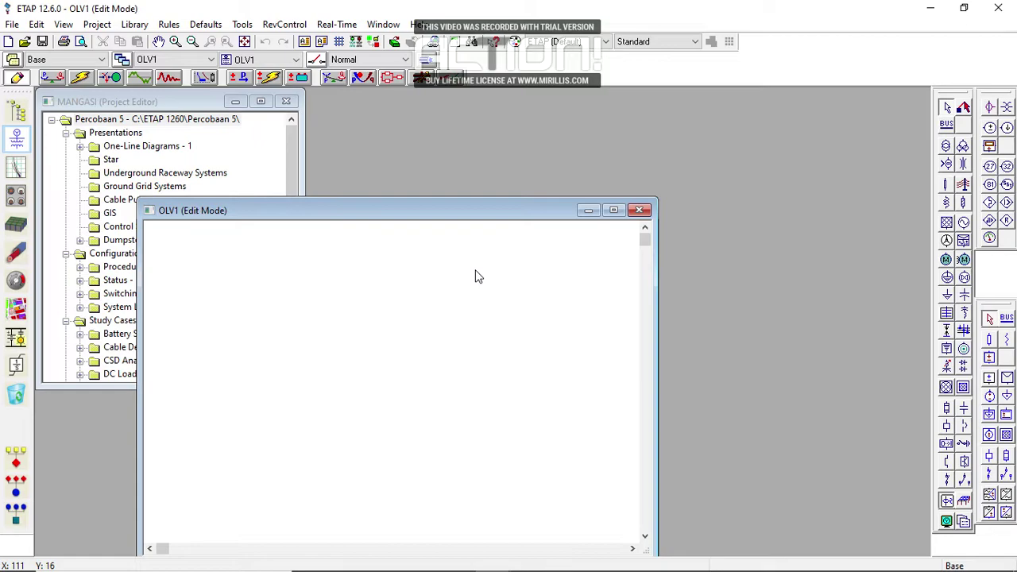
Maximize the OLV1 one-line diagram window, leaving its name dialog cancelled
double_click(476, 276)
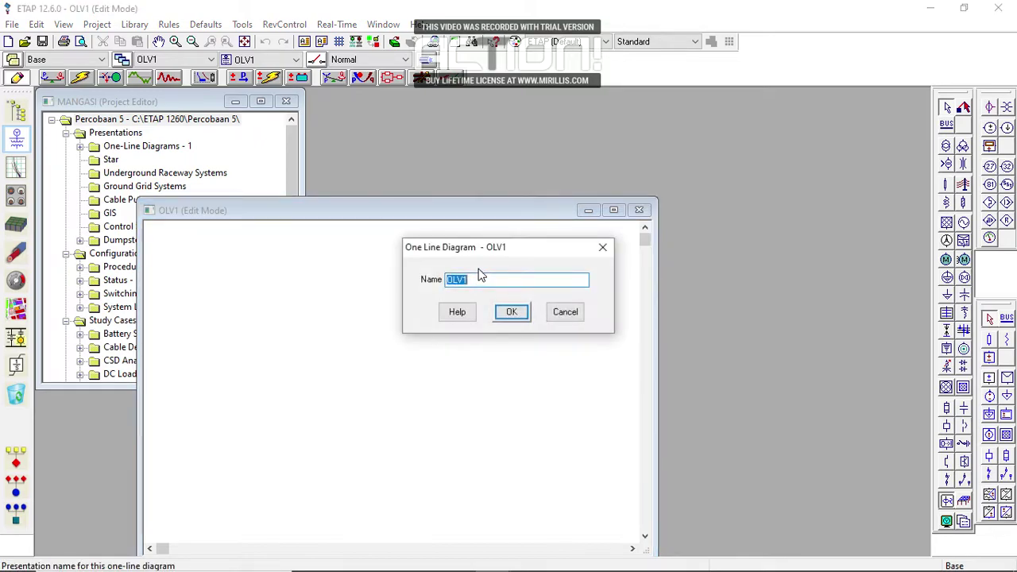
click(557, 309)
click(610, 210)
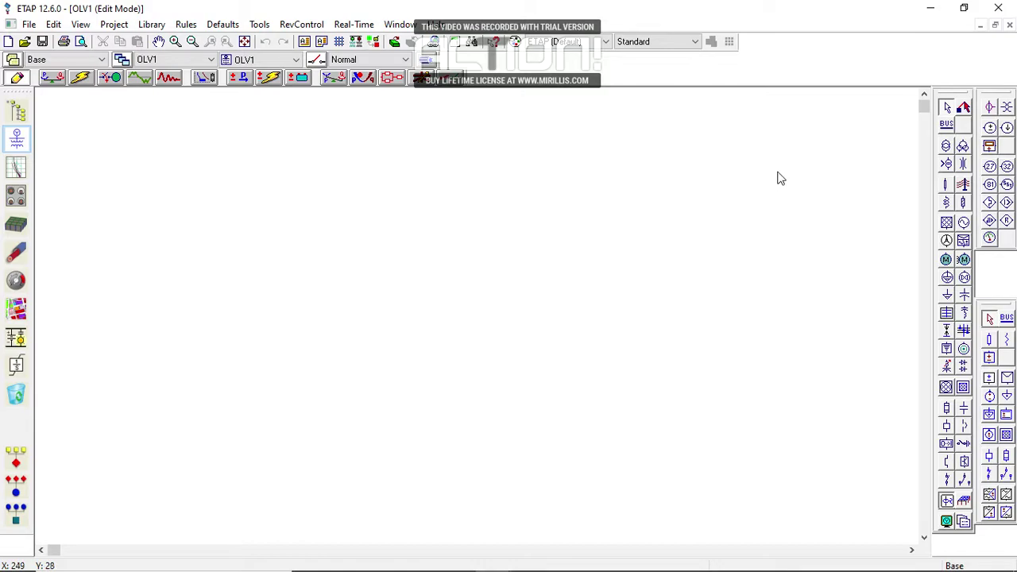
Place a power grid in the upper middle of the one-line diagram and a bus directly below it
click(947, 222)
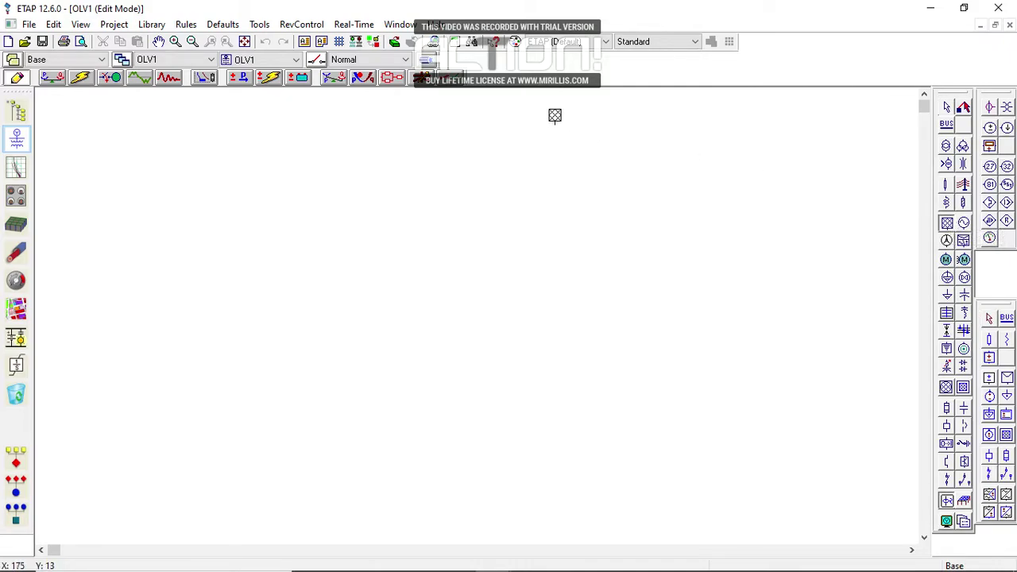
click(469, 143)
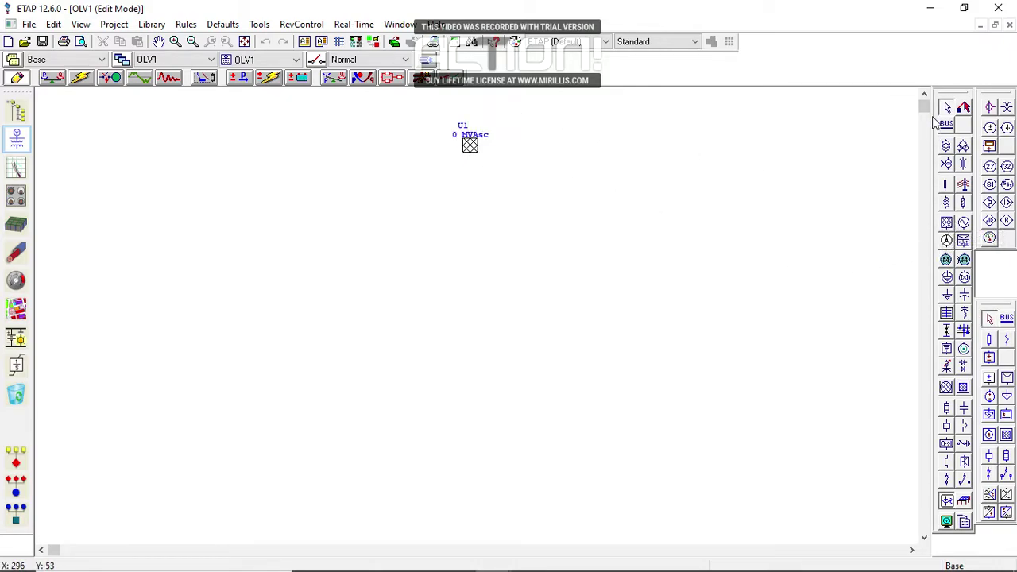
click(946, 124)
click(477, 191)
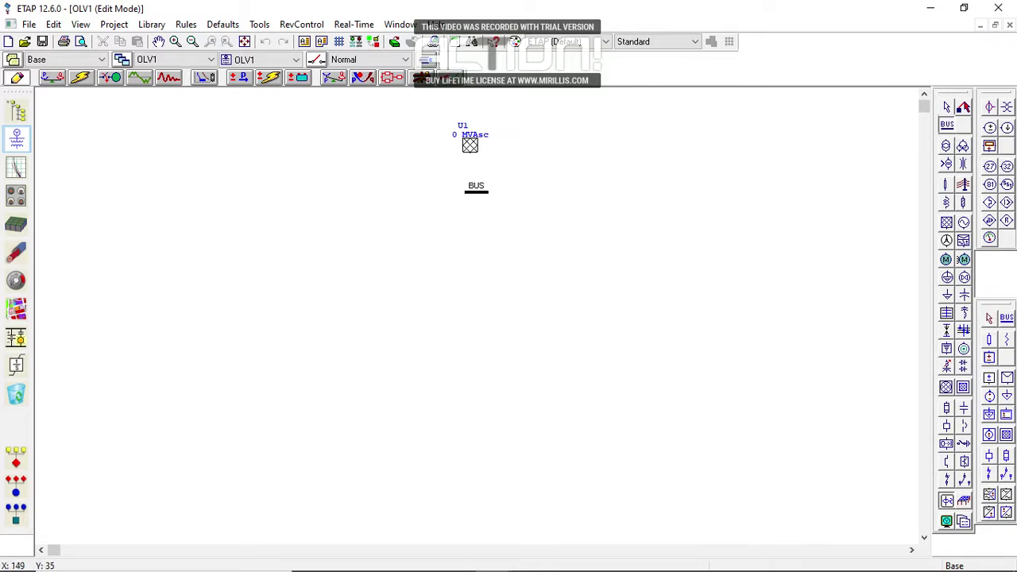
click(466, 175)
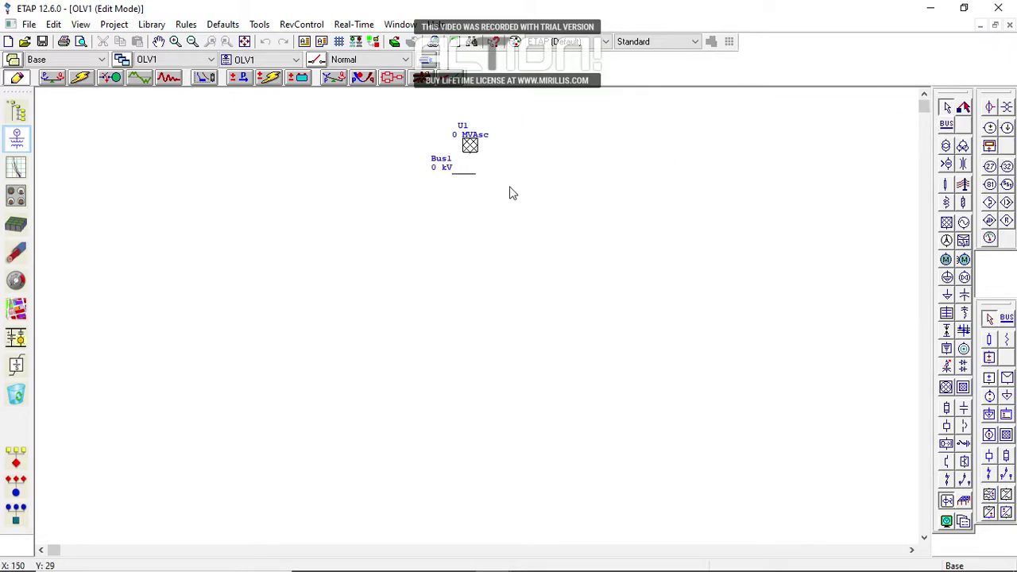
Place a high-voltage circuit breaker below and to the left of the bus
click(946, 425)
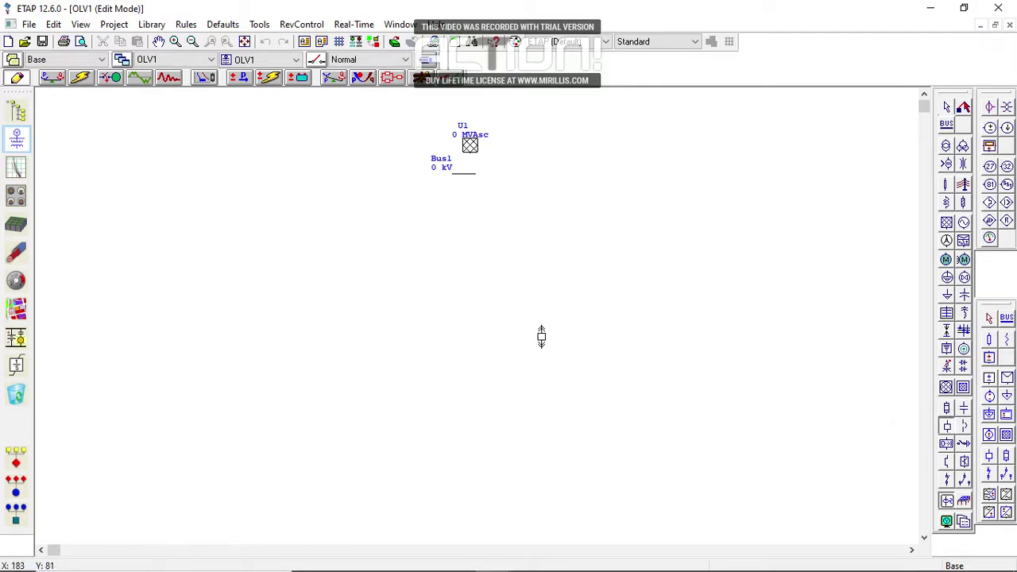
click(314, 213)
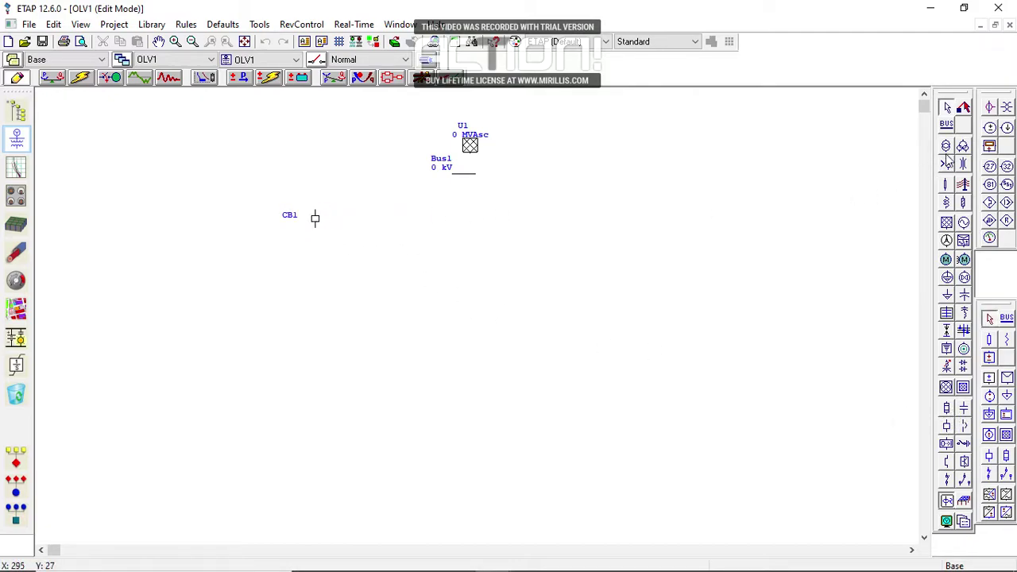
drag(315, 225, 330, 239)
Place a lumped load below the bus and a synchronous generator to the lower left of the circuit breaker
click(946, 279)
click(404, 268)
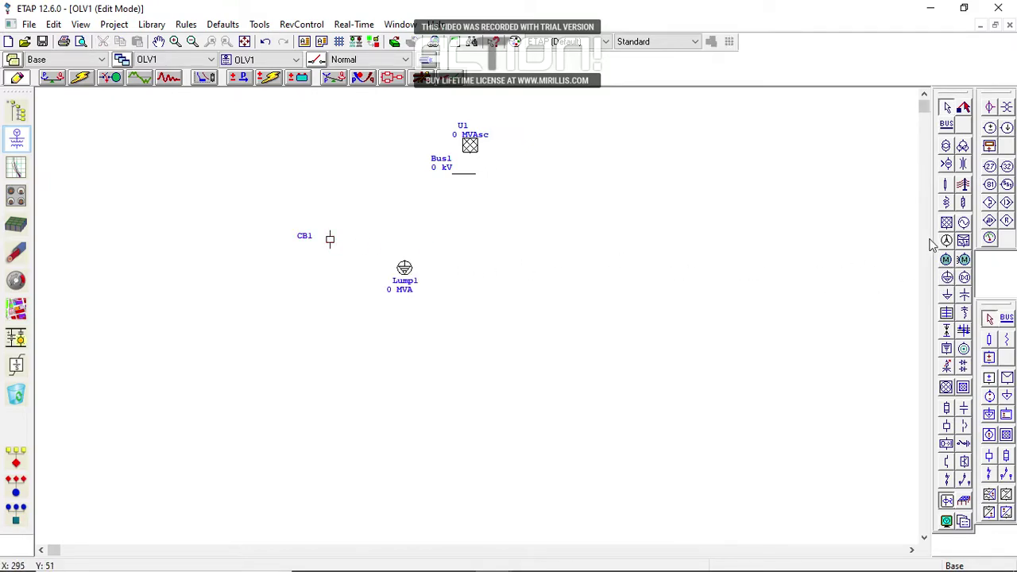
click(965, 224)
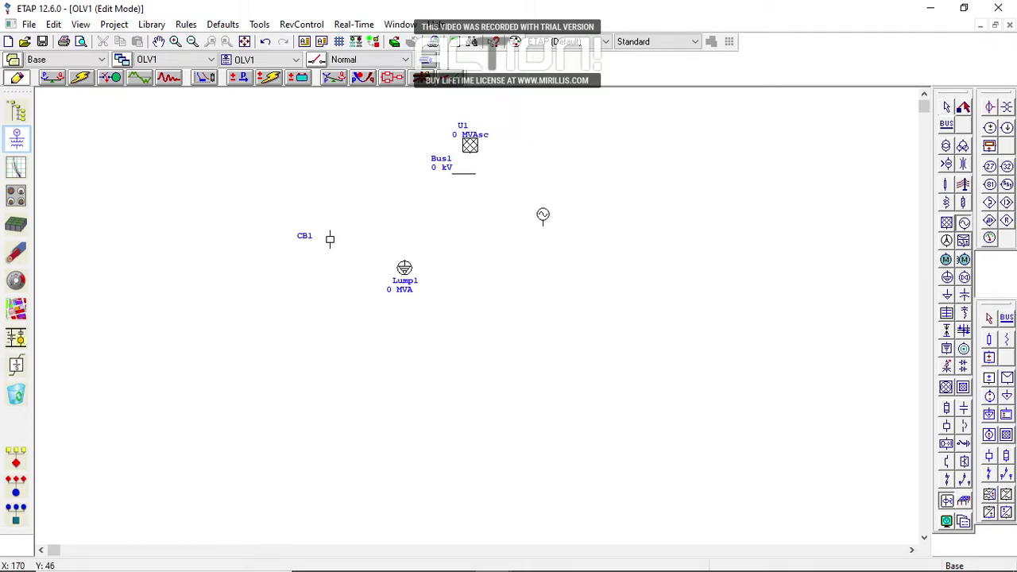
click(247, 302)
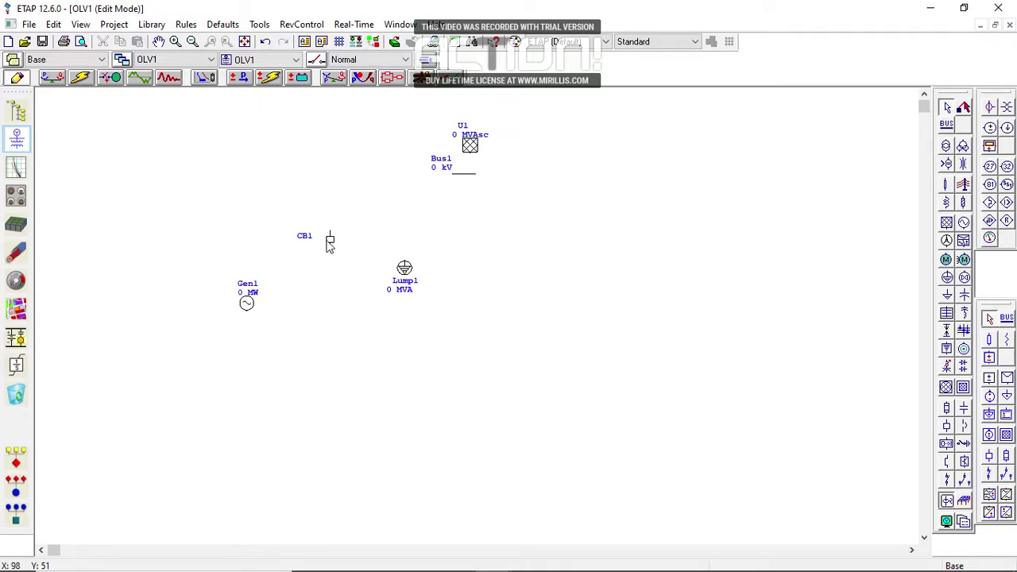
Rearrange the elements: circuit breaker beside the generator, Bus1 slightly lower, and lumped load below the generator
drag(330, 244, 326, 263)
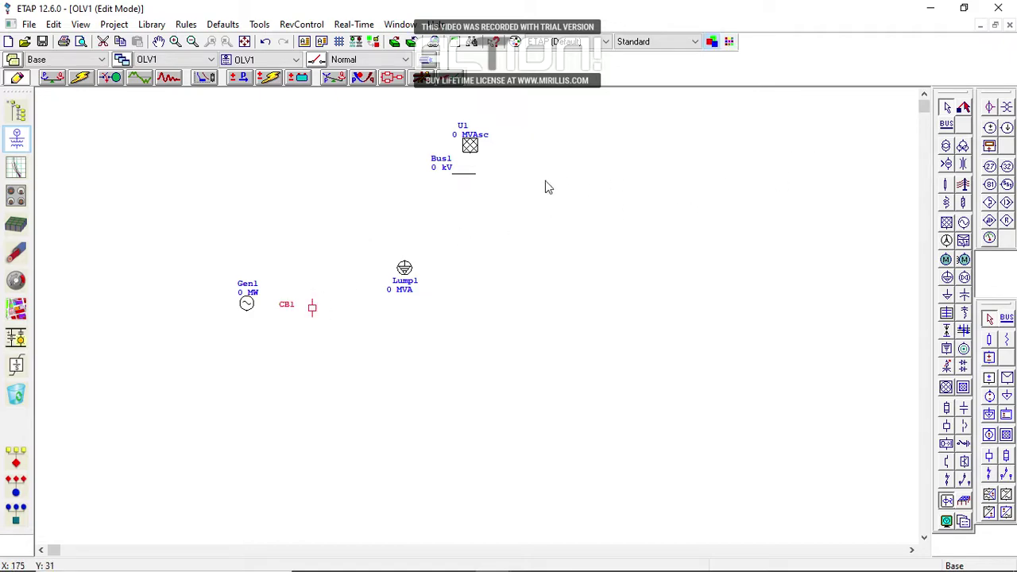
drag(467, 182, 467, 188)
drag(402, 274, 227, 384)
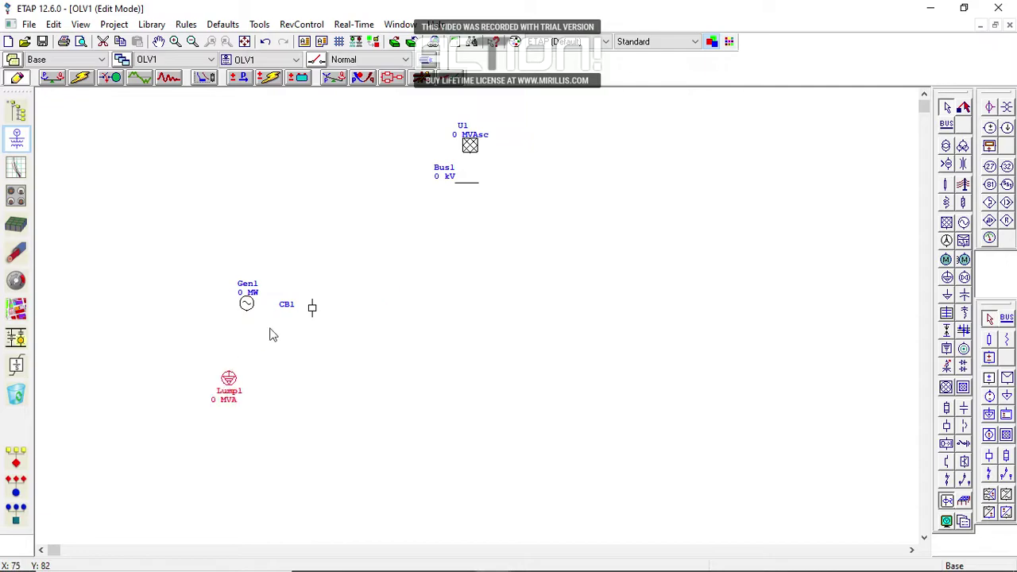
Place a two-winding transformer above the generator and nudge Bus1 into line under the power grid
click(946, 146)
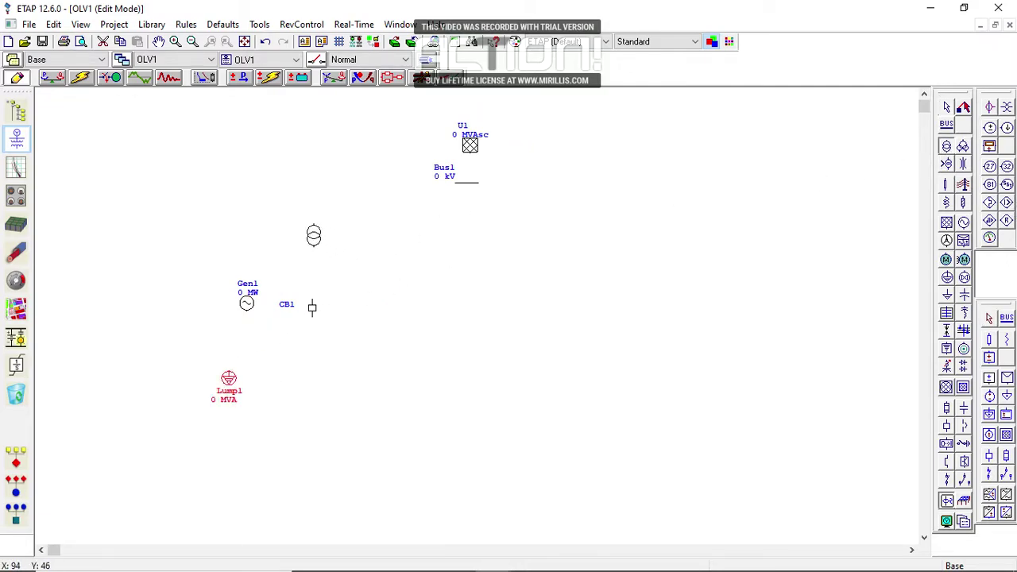
click(303, 236)
drag(469, 182, 472, 180)
drag(303, 236, 255, 243)
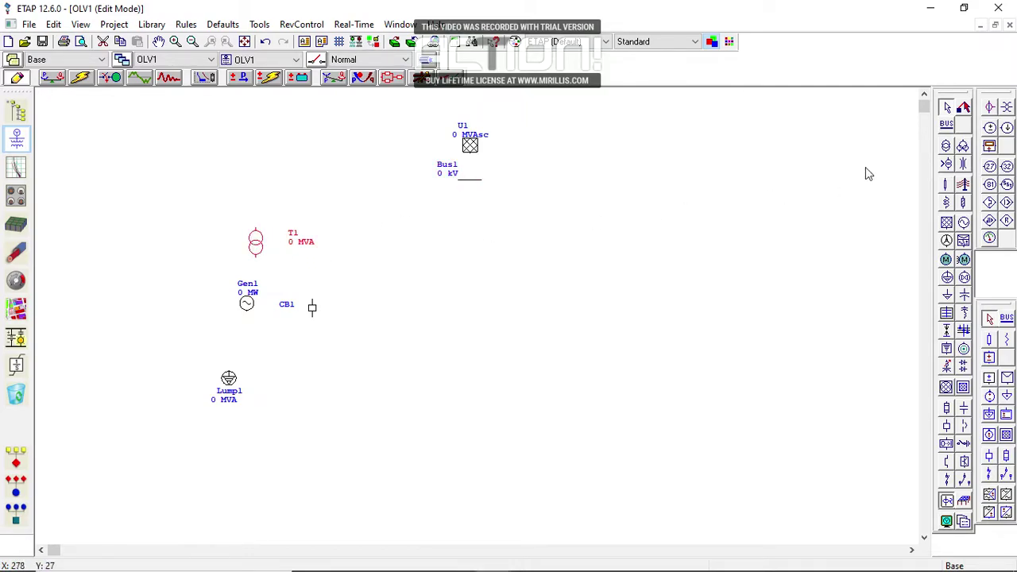
Place two more two-winding transformers in a row with T1, one below Bus1 and one further right
click(946, 148)
click(459, 242)
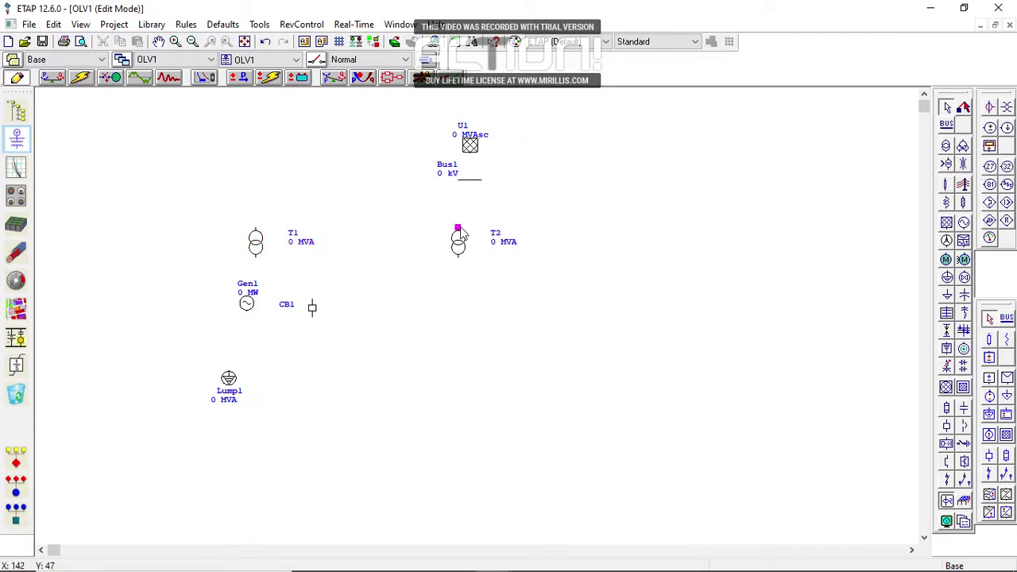
click(946, 148)
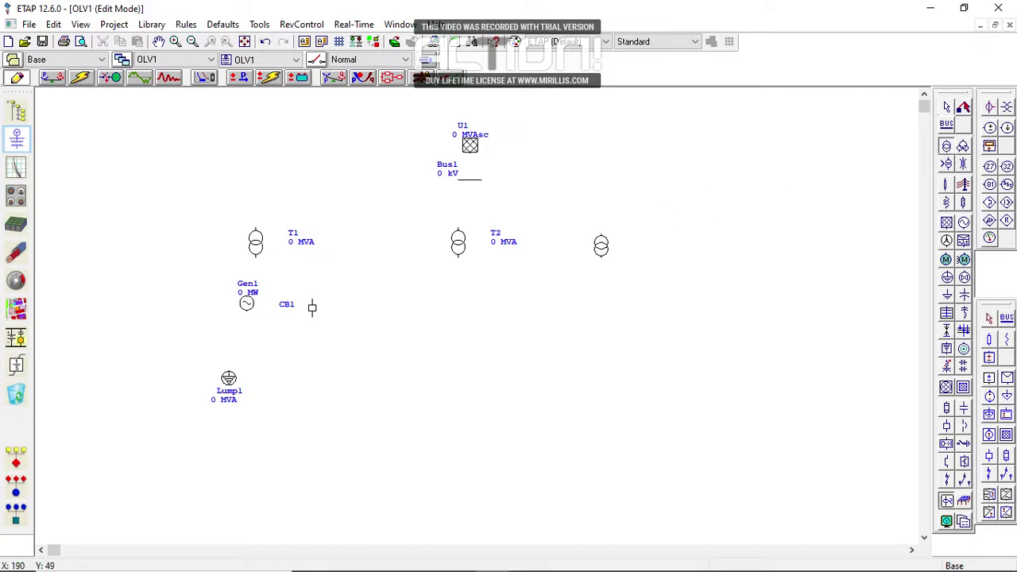
click(631, 244)
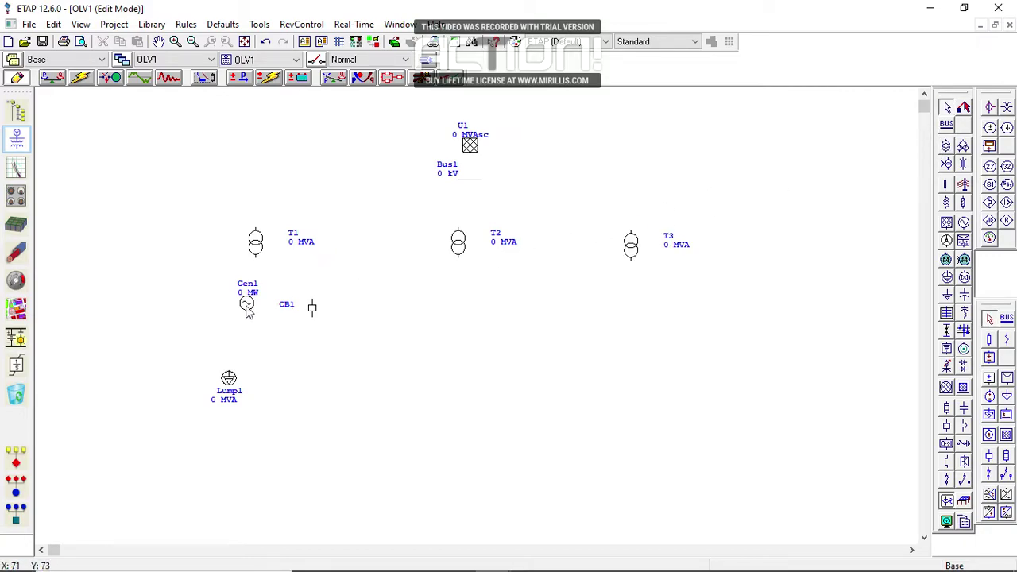
Move Gen1 aside and set a circuit breaker under each transformer, using CB1 for T1 and new breakers for T2 and T3
drag(247, 305, 134, 340)
drag(312, 308, 255, 293)
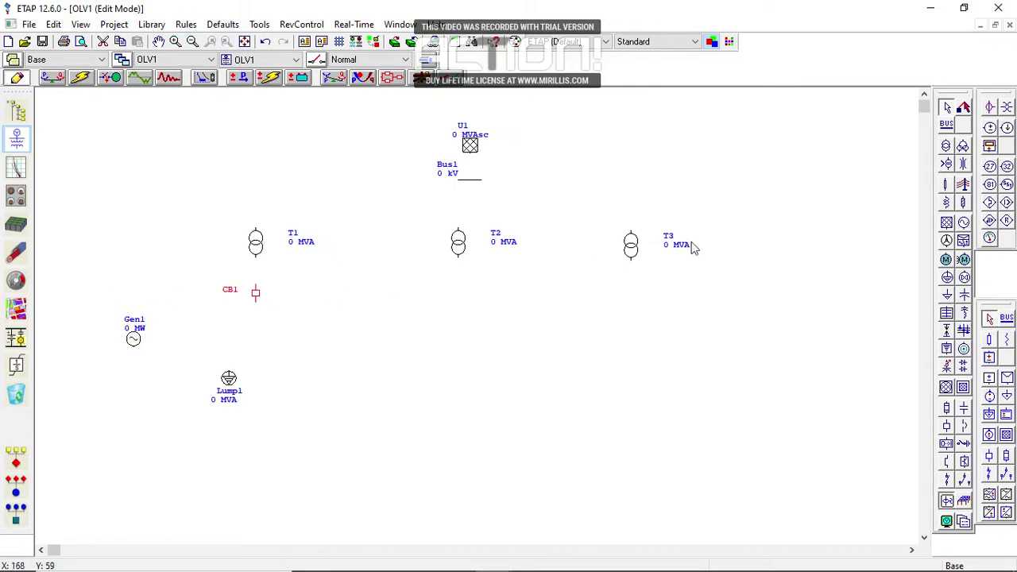
click(947, 426)
click(460, 291)
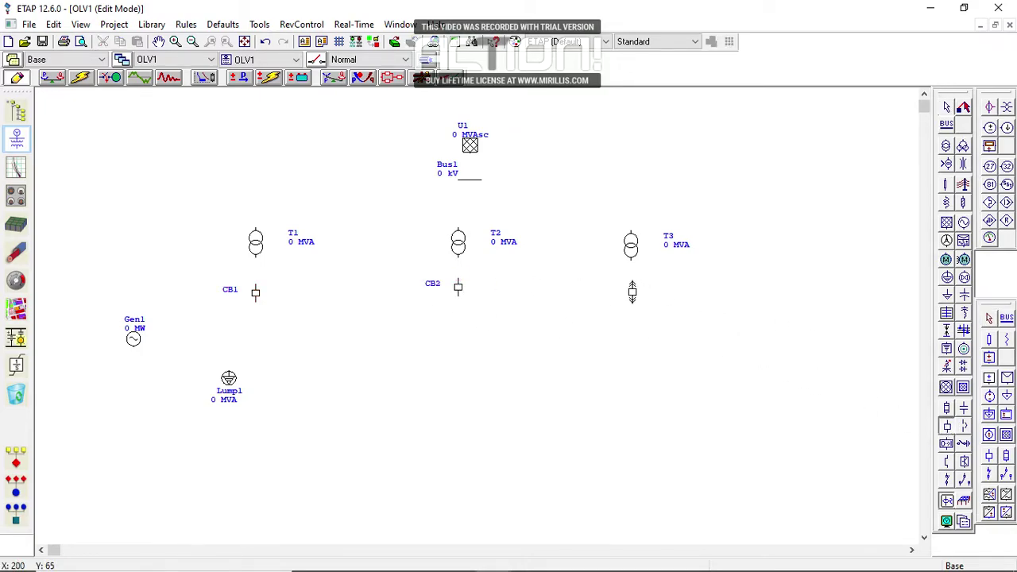
click(628, 287)
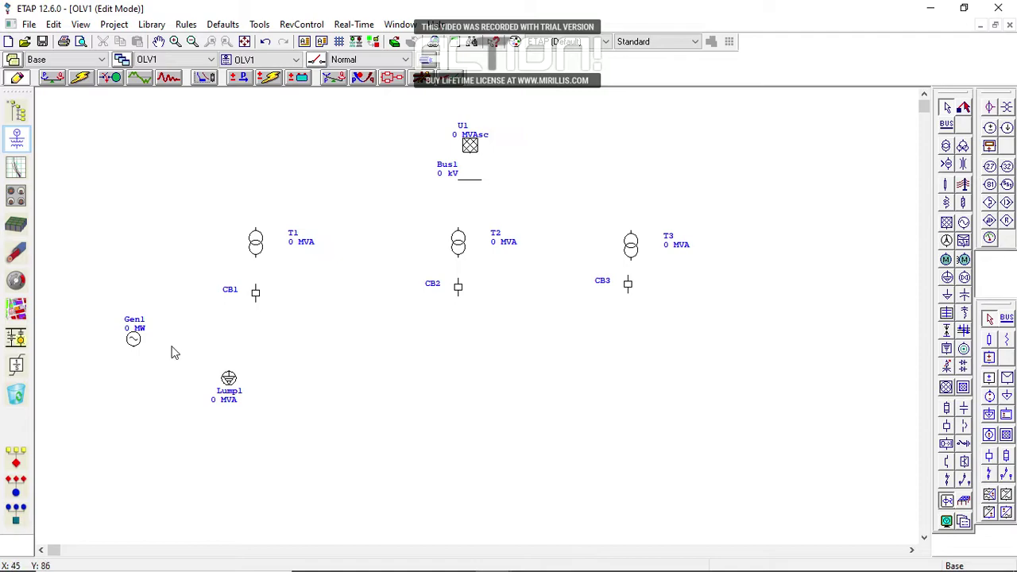
Move Gen1 and Lump1 to the lower left and place a bus below each of the three circuit breakers
drag(134, 340, 130, 365)
drag(223, 387, 118, 407)
click(948, 125)
click(260, 325)
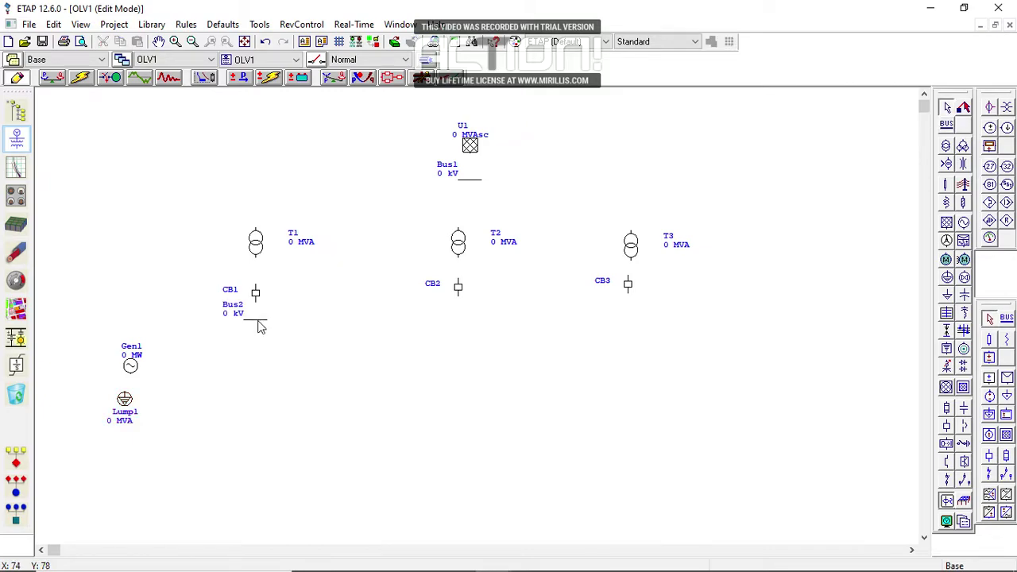
click(948, 125)
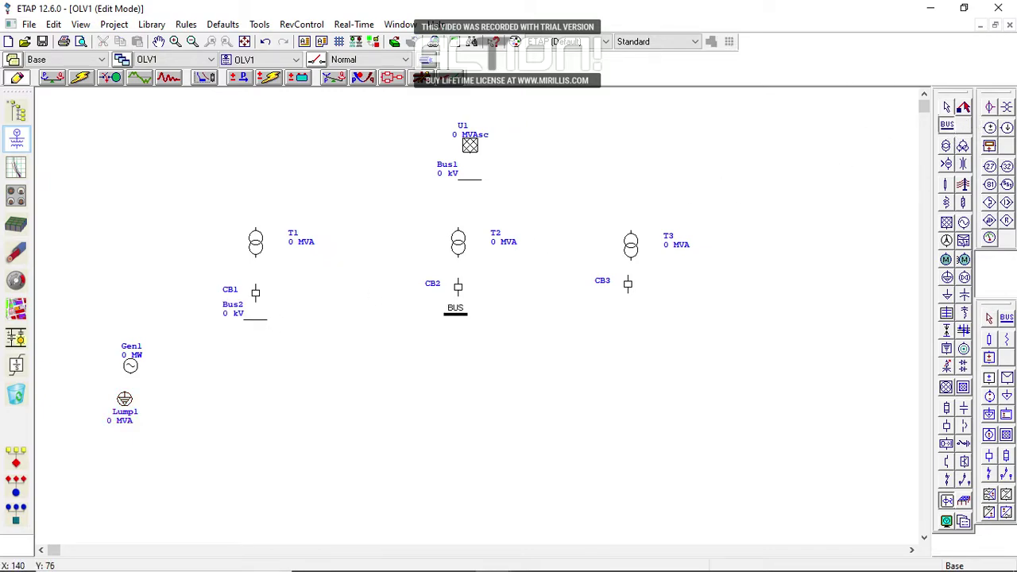
click(458, 319)
click(947, 125)
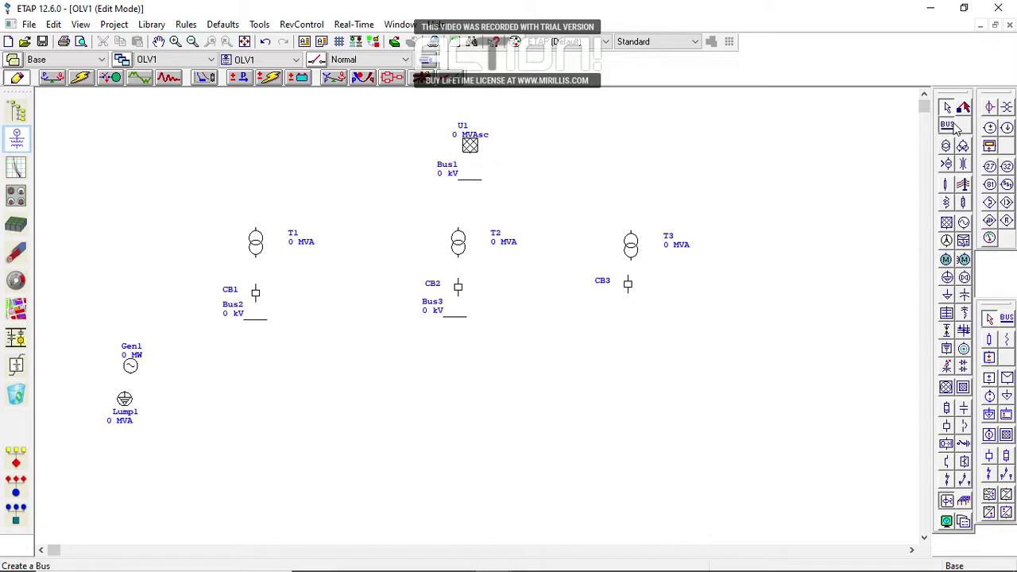
click(628, 318)
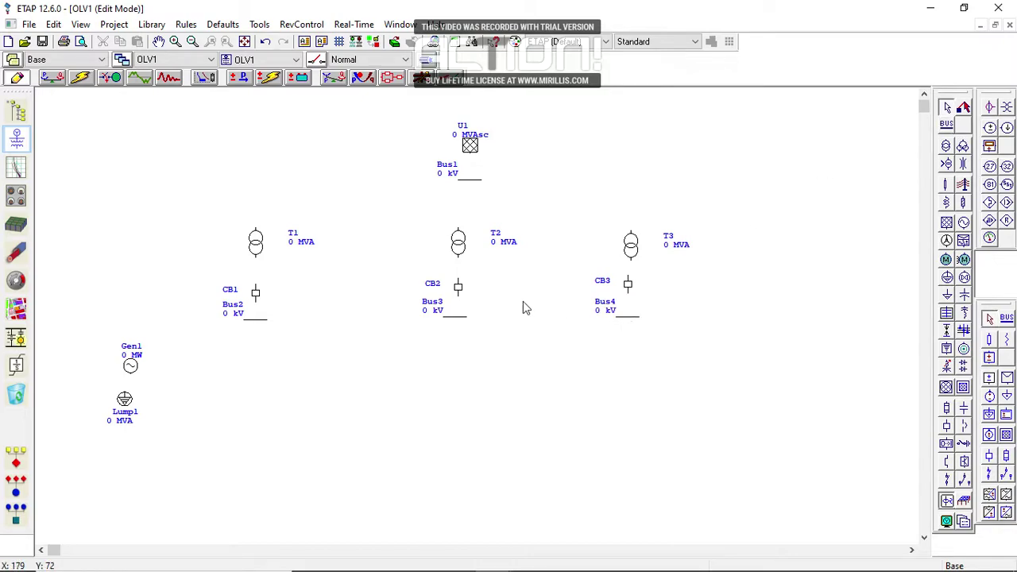
Move generator Gen1 to the lower left of Bus2, to the right of the lumped load
drag(127, 368, 190, 395)
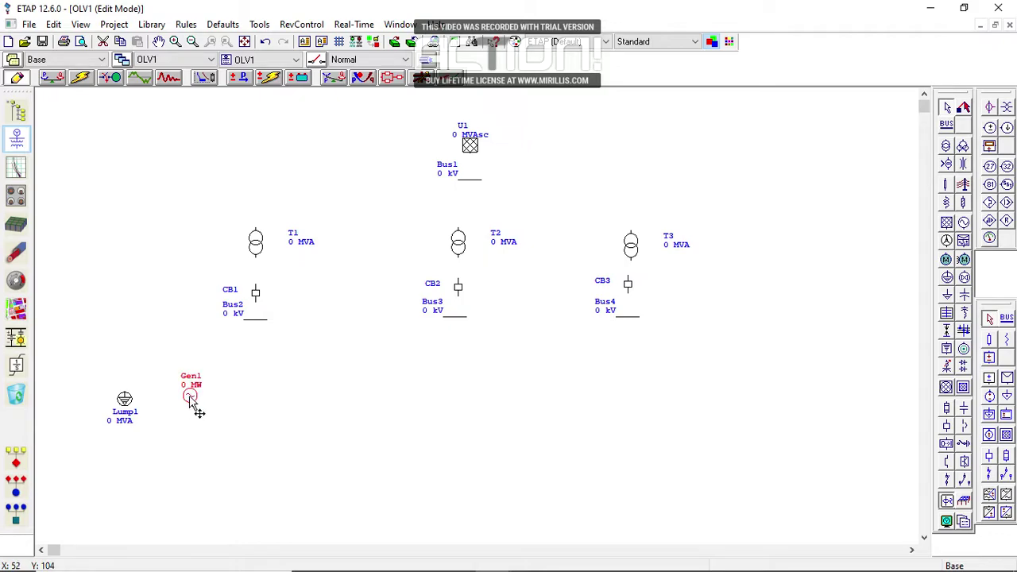
mouse_move(190, 399)
mouse_down()
mouse_move(223, 401)
mouse_move(208, 408)
mouse_up()
right_click(209, 409)
click(386, 415)
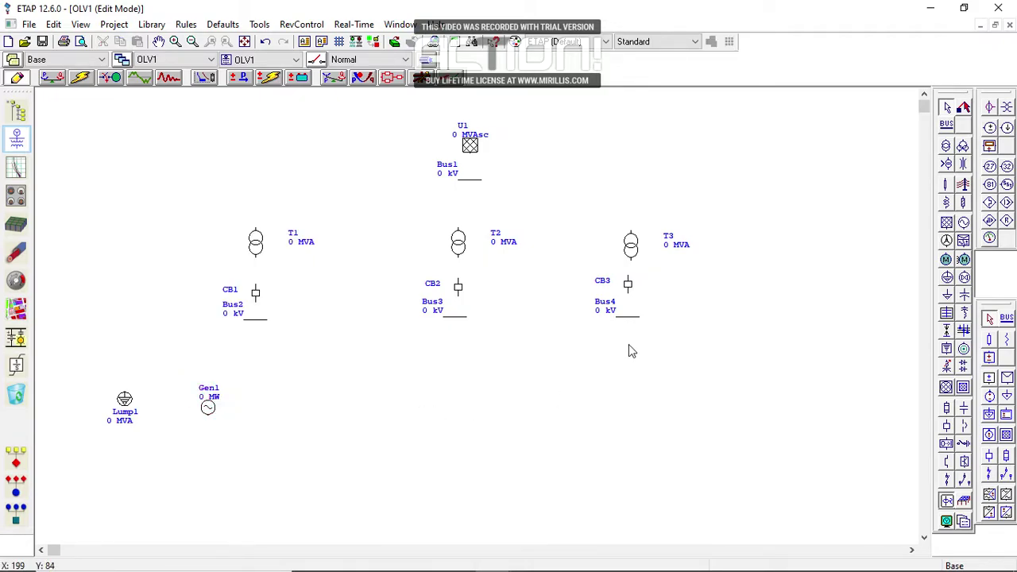
Place a cable below Bus2 and shift generator Gen1 up beside it
click(963, 186)
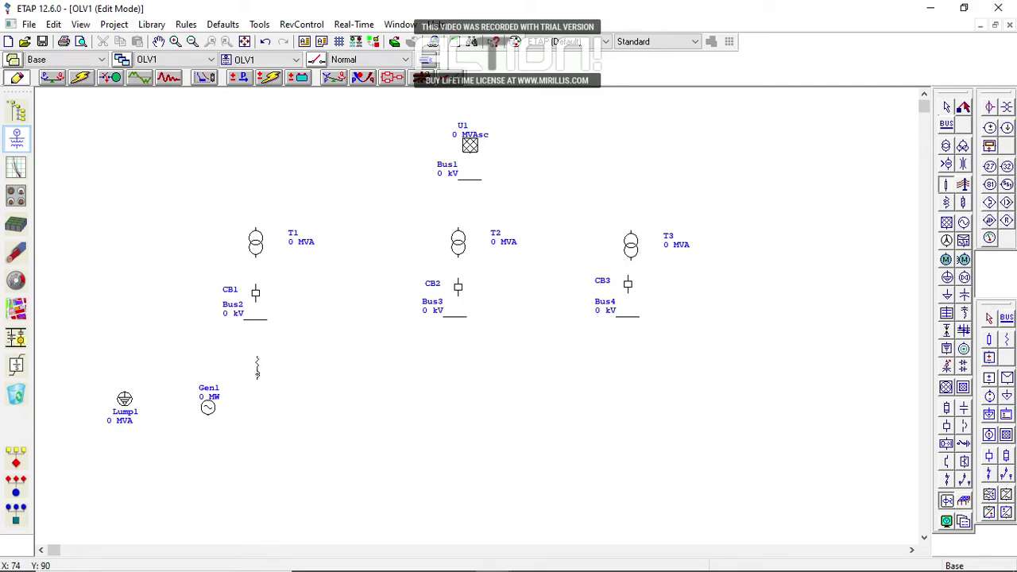
click(255, 393)
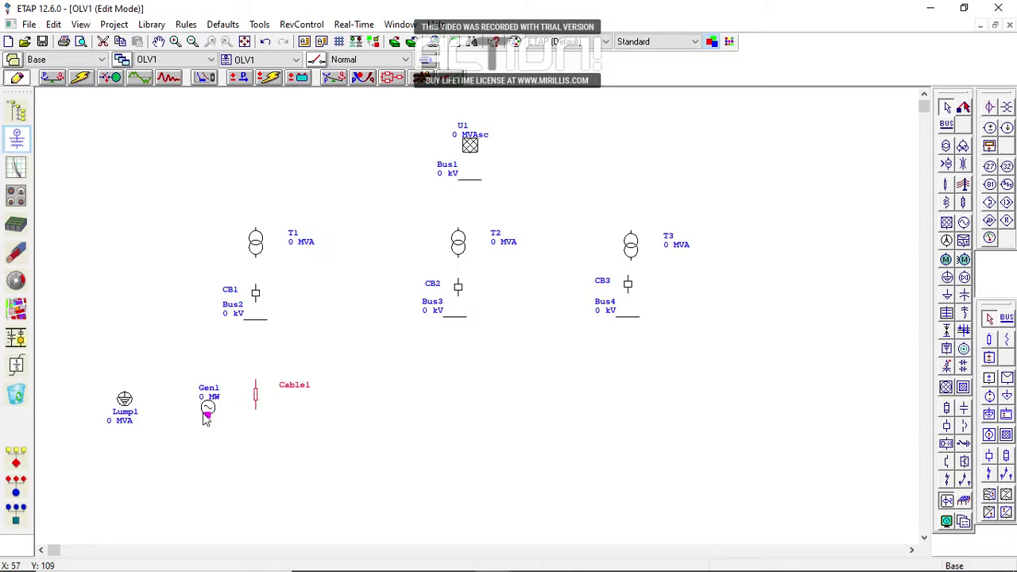
drag(206, 413, 215, 391)
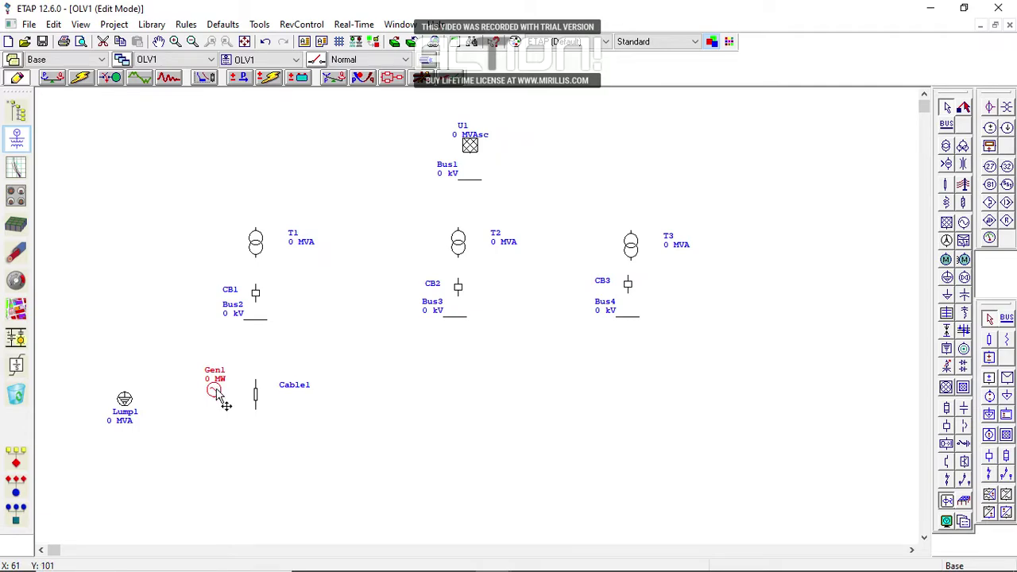
Rotate generator Gen1 by 180 degrees
right_click(217, 392)
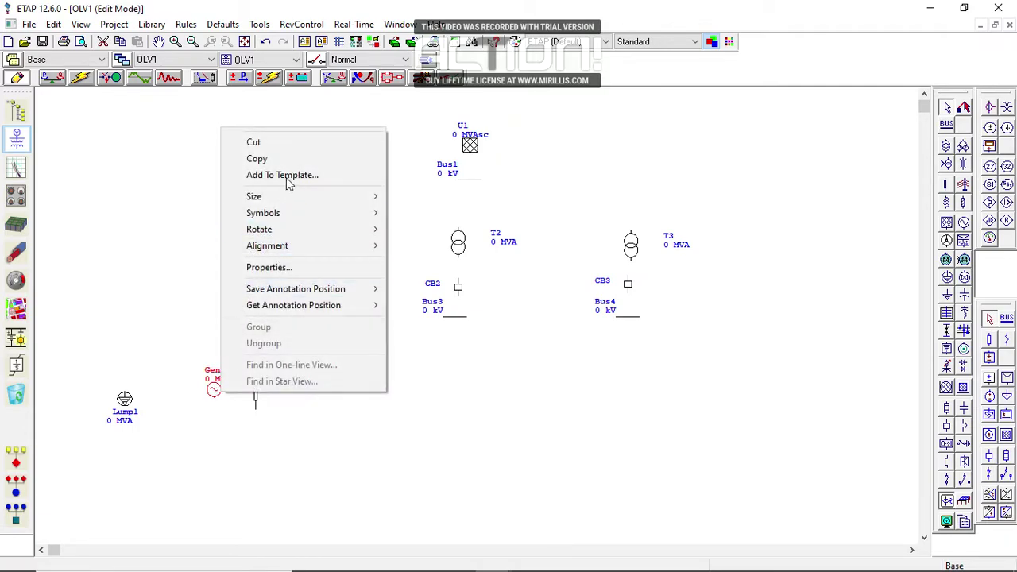
mouse_move(329, 233)
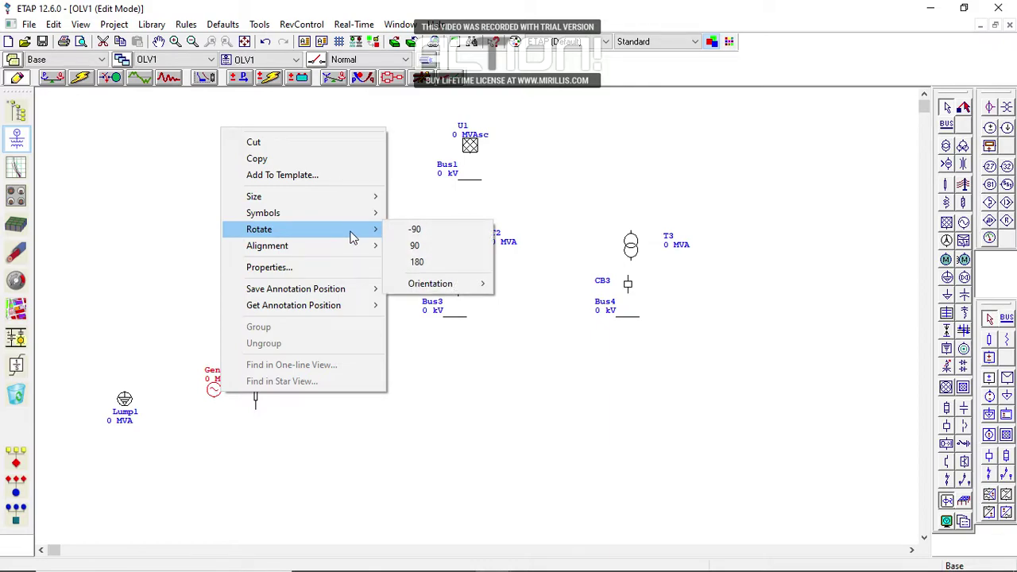
click(417, 262)
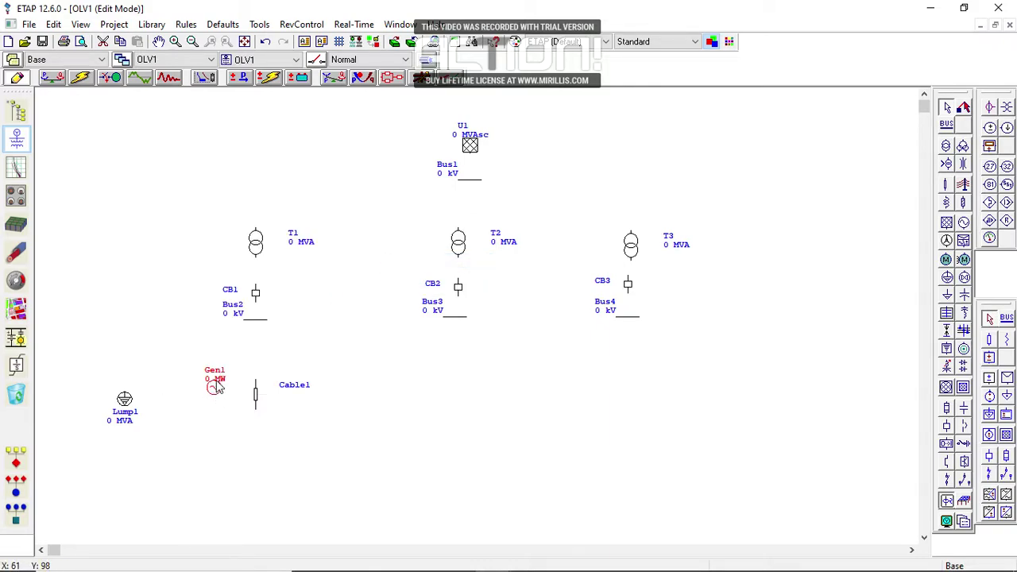
Lower Bus2 slightly and lengthen it in both directions so it spans above the lumped load, generator and cable area
double_click(251, 324)
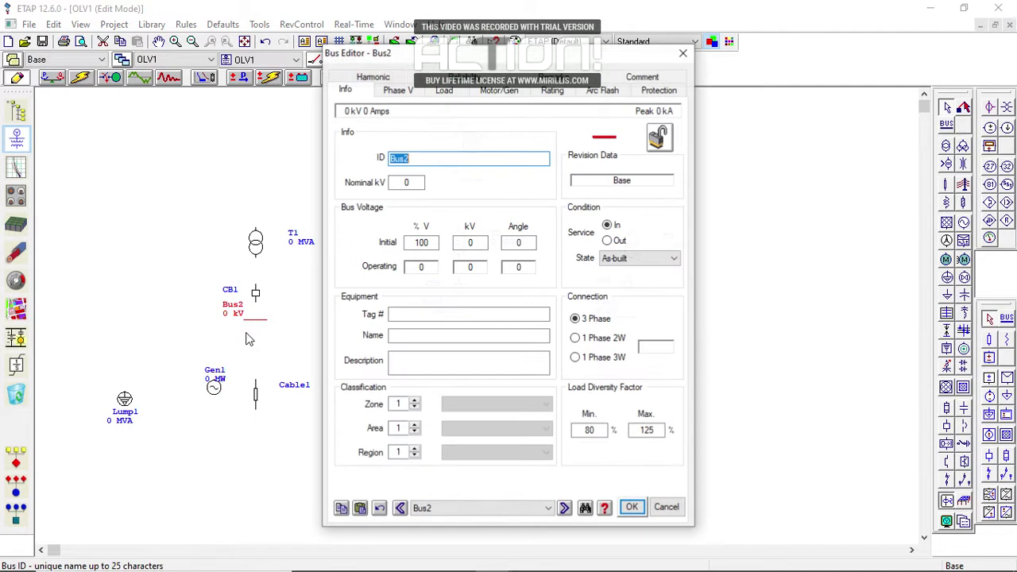
click(680, 50)
drag(261, 321, 193, 328)
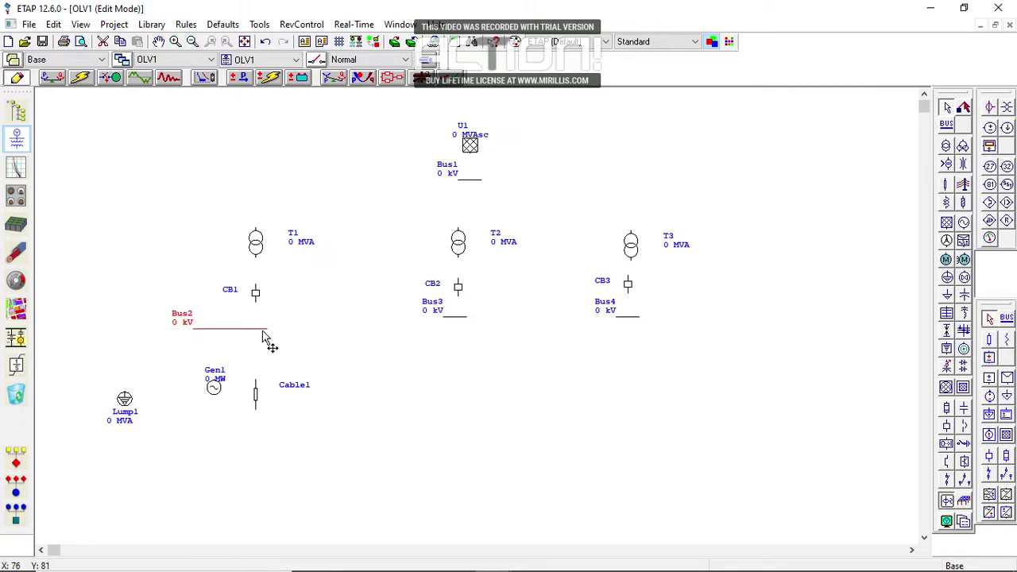
drag(267, 329, 315, 329)
Line up Lump1, Gen1 and Cable1 side by side just beneath the widened Bus2
drag(259, 397, 287, 373)
mouse_move(218, 379)
mouse_down()
mouse_move(240, 363)
mouse_move(219, 379)
mouse_move(237, 385)
mouse_up()
click(212, 389)
drag(126, 401, 186, 376)
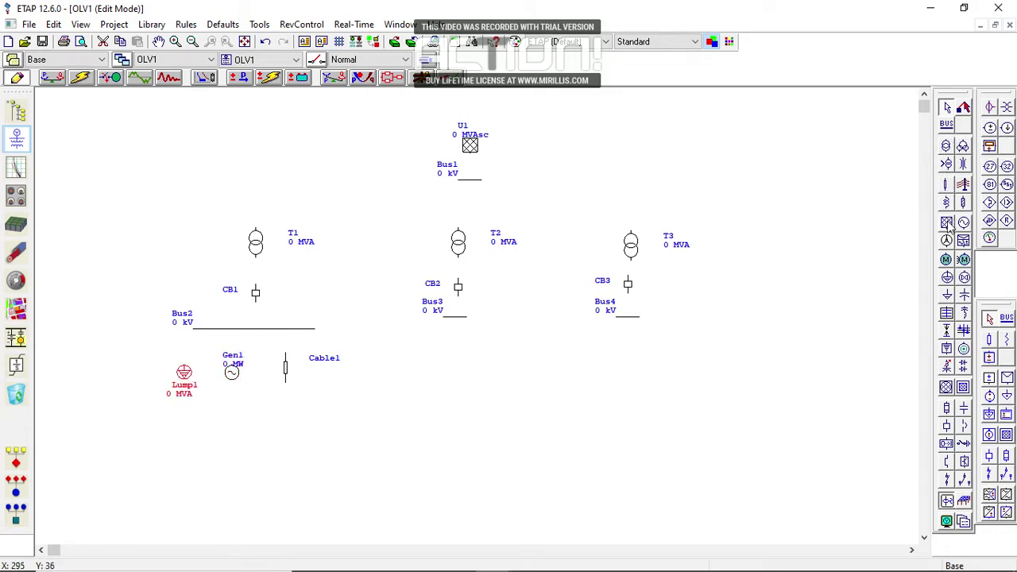
Place a lumped load below Bus3, and a circuit breaker with a cable under it below Bus4
click(947, 278)
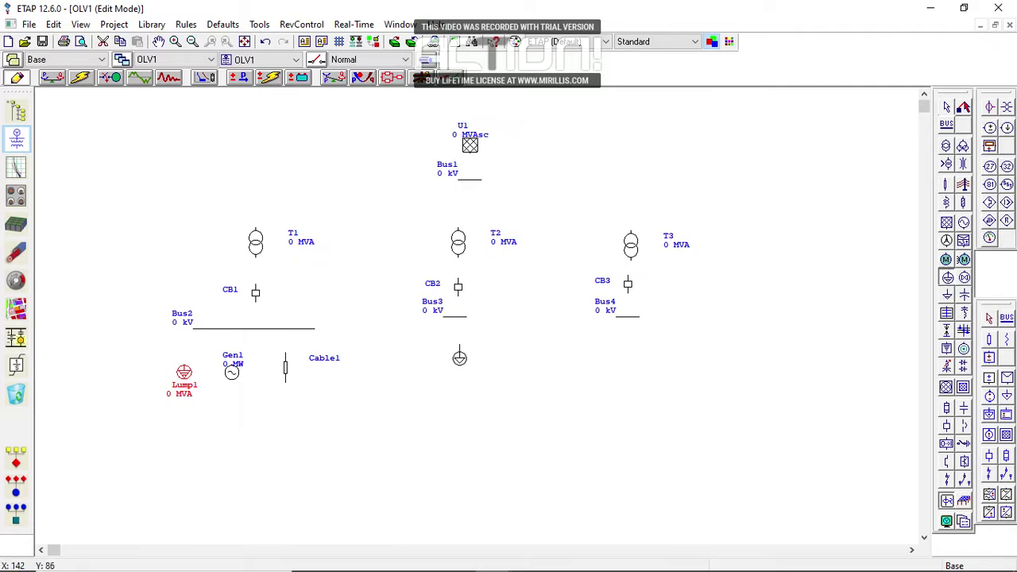
click(459, 356)
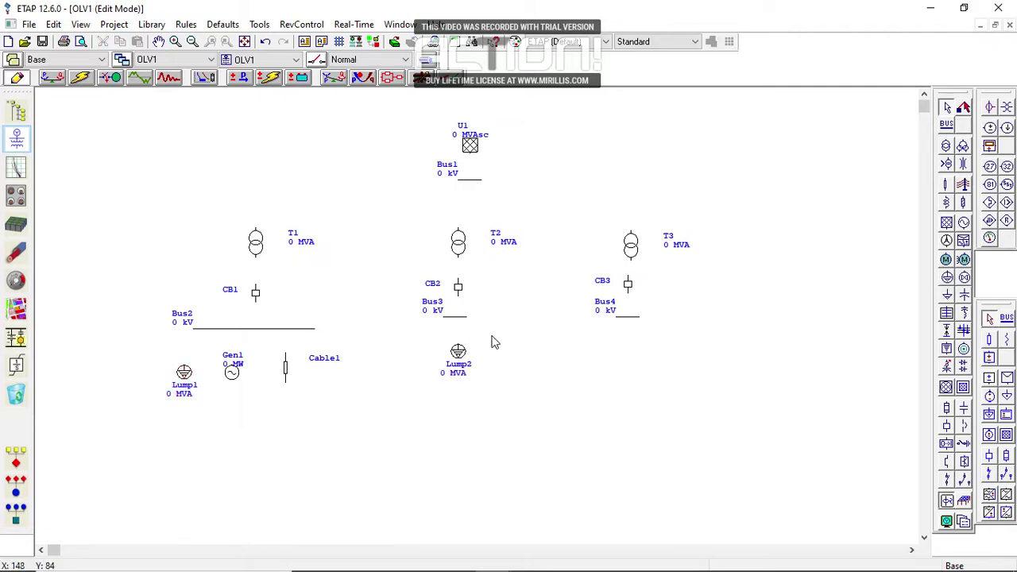
click(946, 426)
click(625, 346)
click(946, 186)
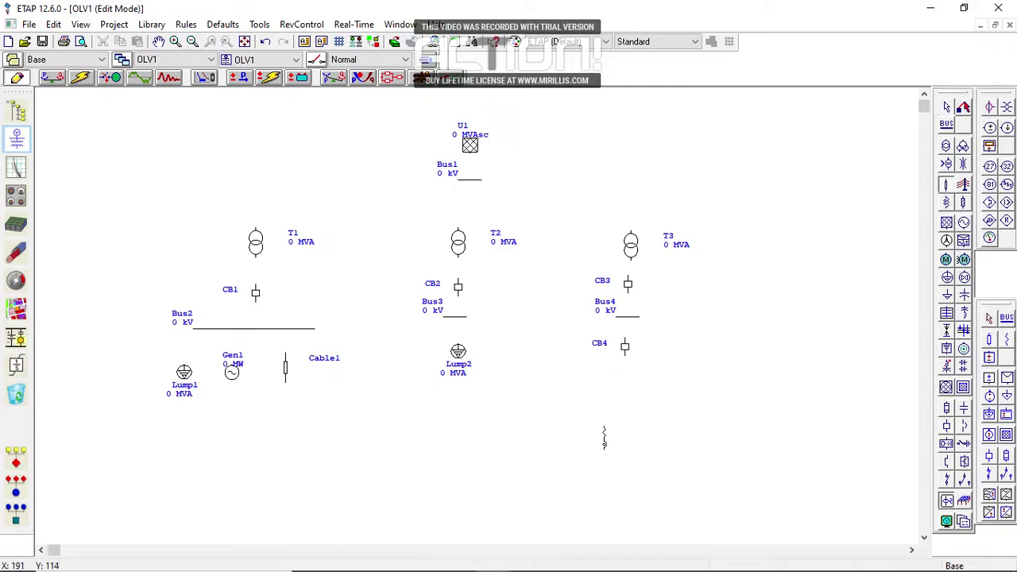
click(625, 385)
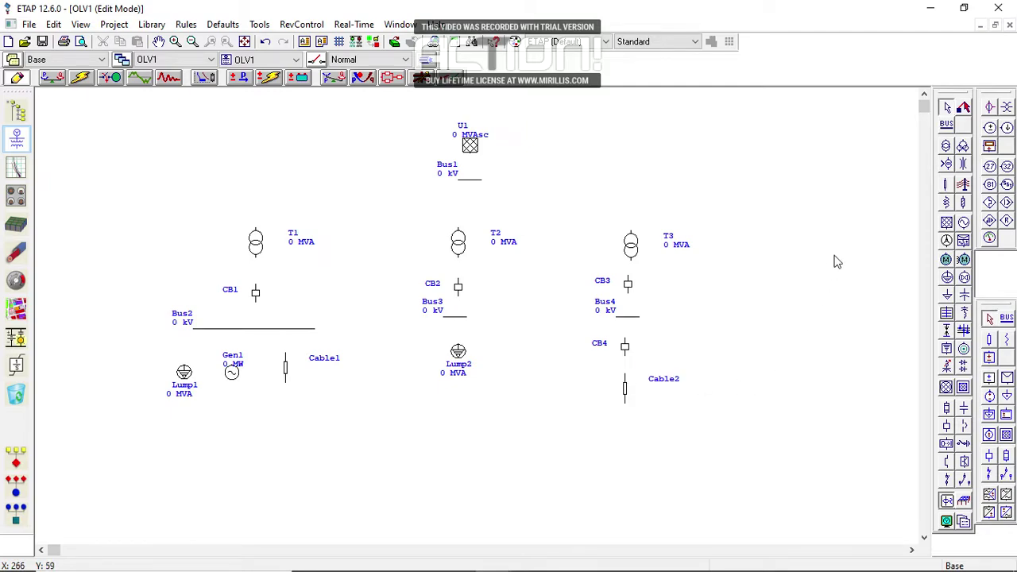
Place a bus with a two-winding transformer under it below Cable1, and the same pair below Cable2
click(947, 125)
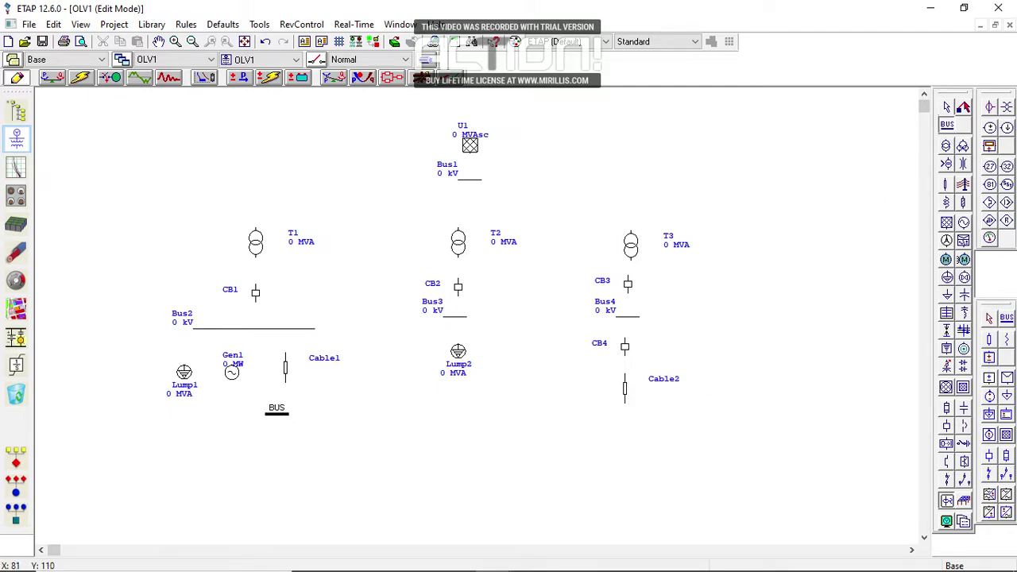
click(276, 418)
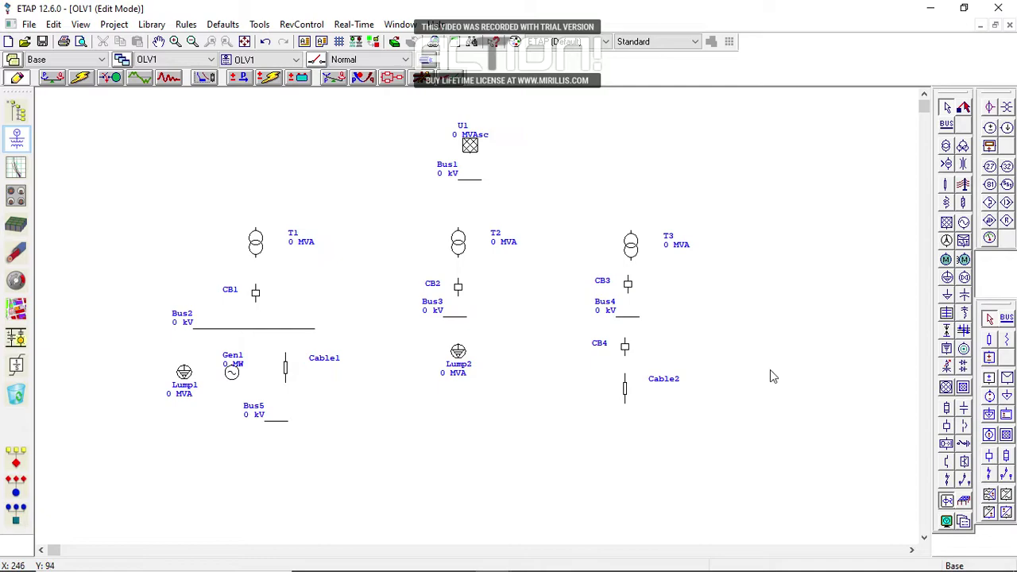
click(947, 145)
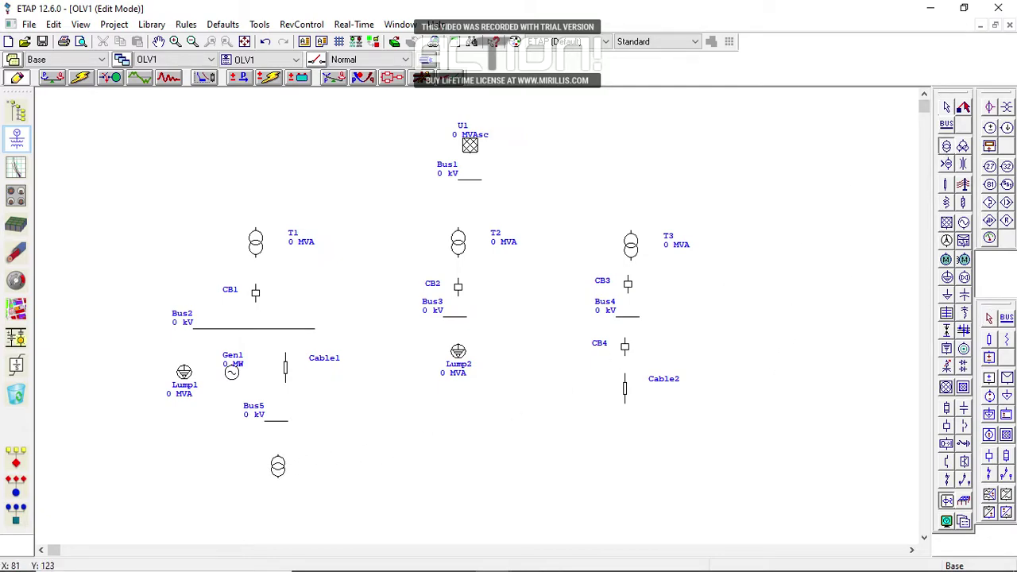
click(273, 467)
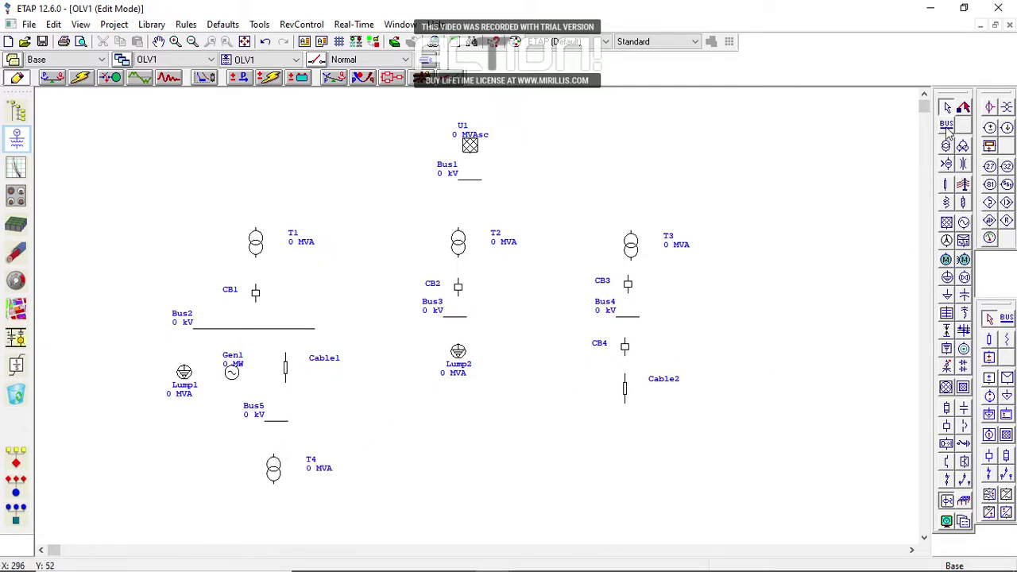
click(947, 125)
click(624, 427)
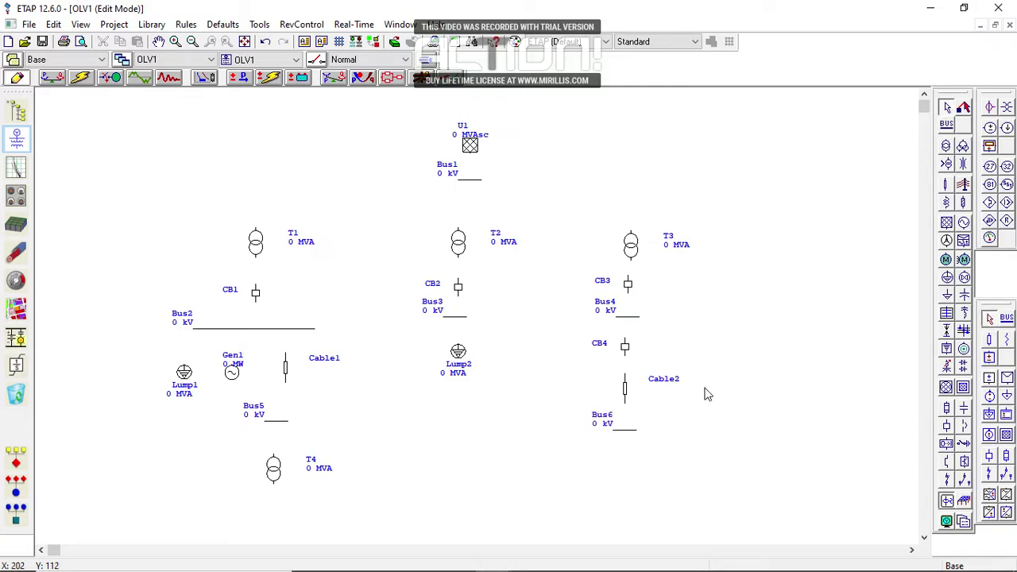
click(946, 145)
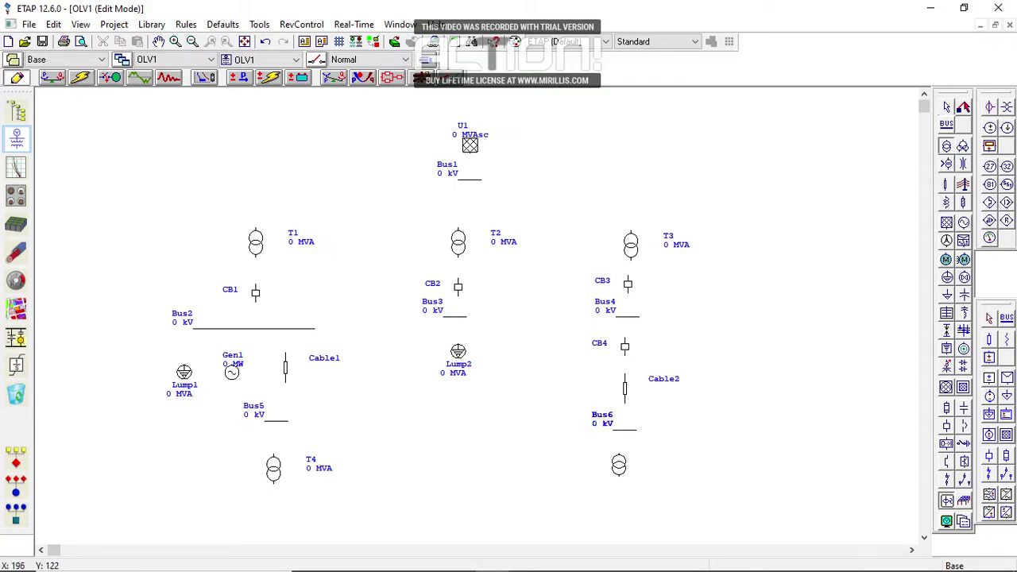
click(626, 462)
Place a bus and a lumped load below transformer T4, and another bus and lumped load below T5
click(947, 126)
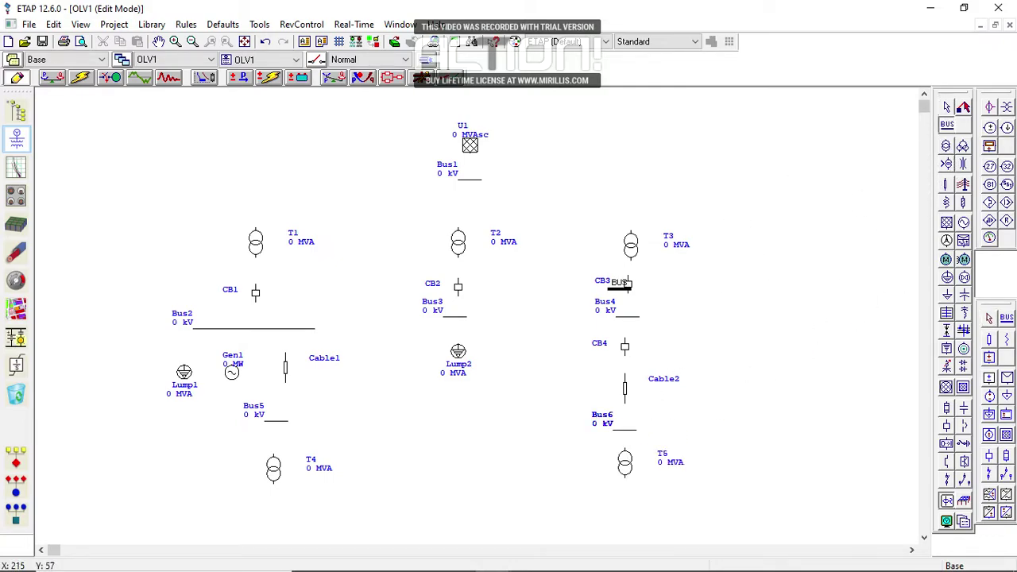
click(273, 499)
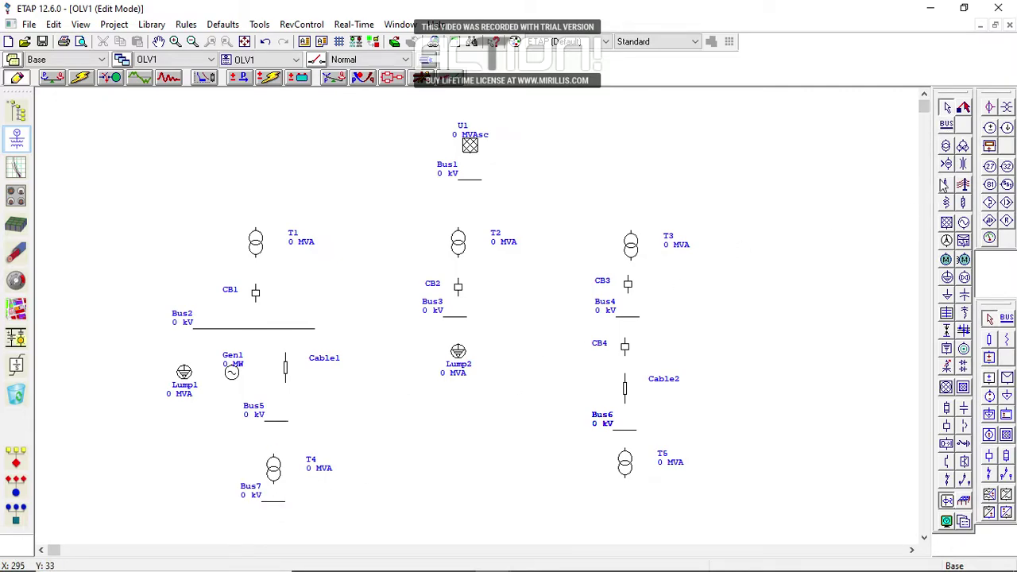
click(947, 278)
click(270, 521)
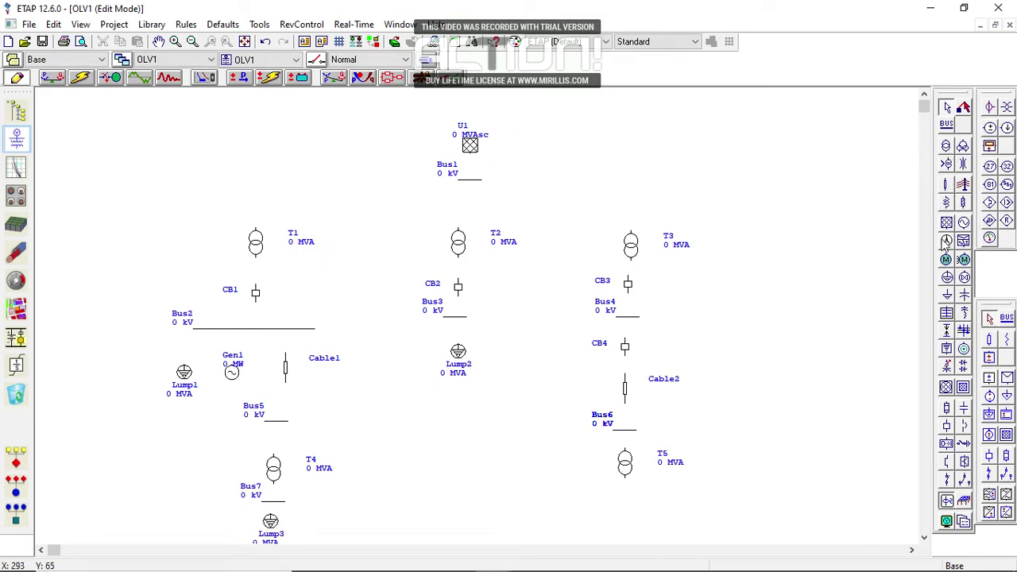
click(947, 278)
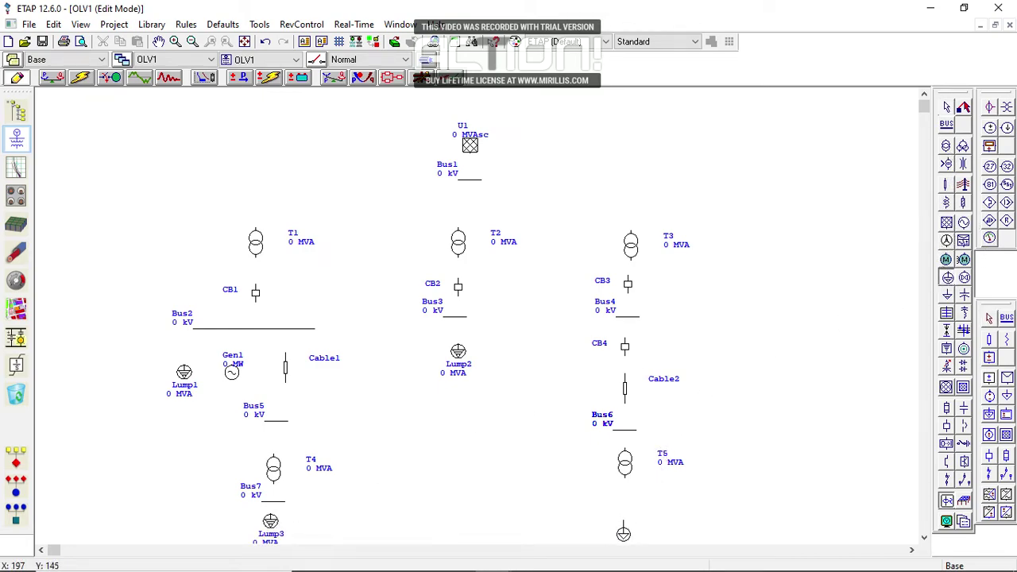
click(624, 513)
click(946, 124)
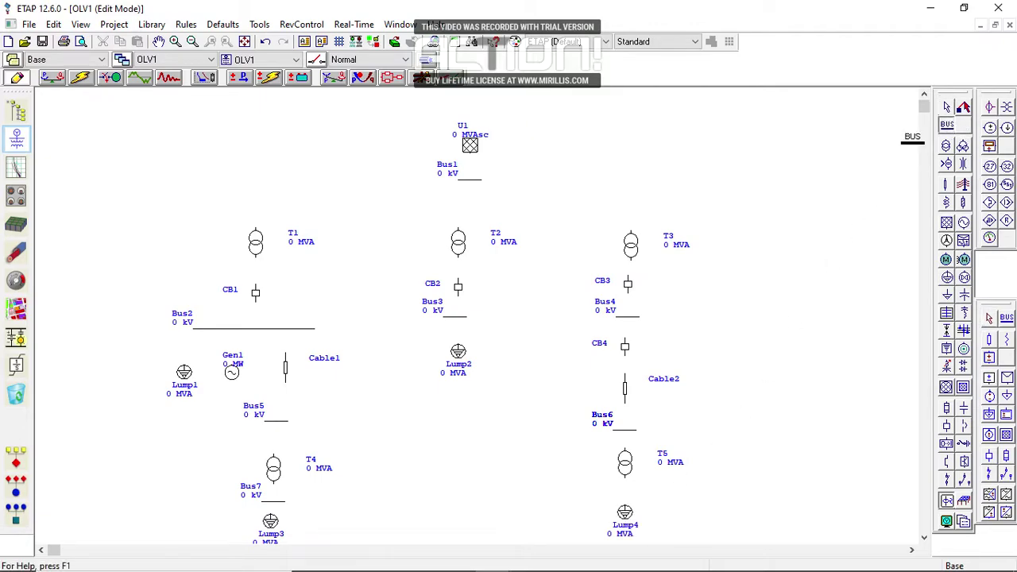
click(624, 493)
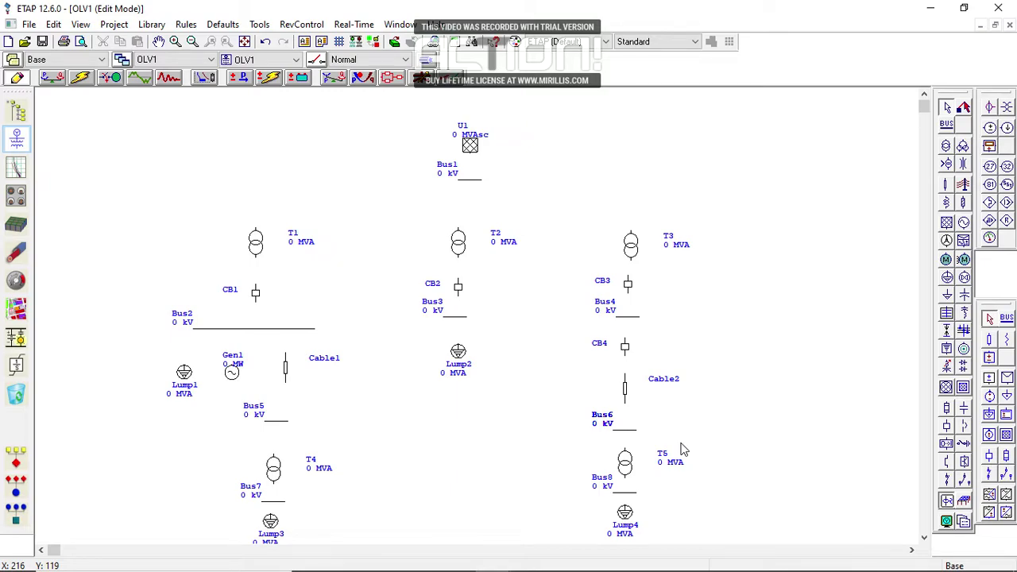
Lengthen Bus1 in both directions so it spans above transformers T1, T2 and T3
click(475, 179)
drag(480, 180, 684, 177)
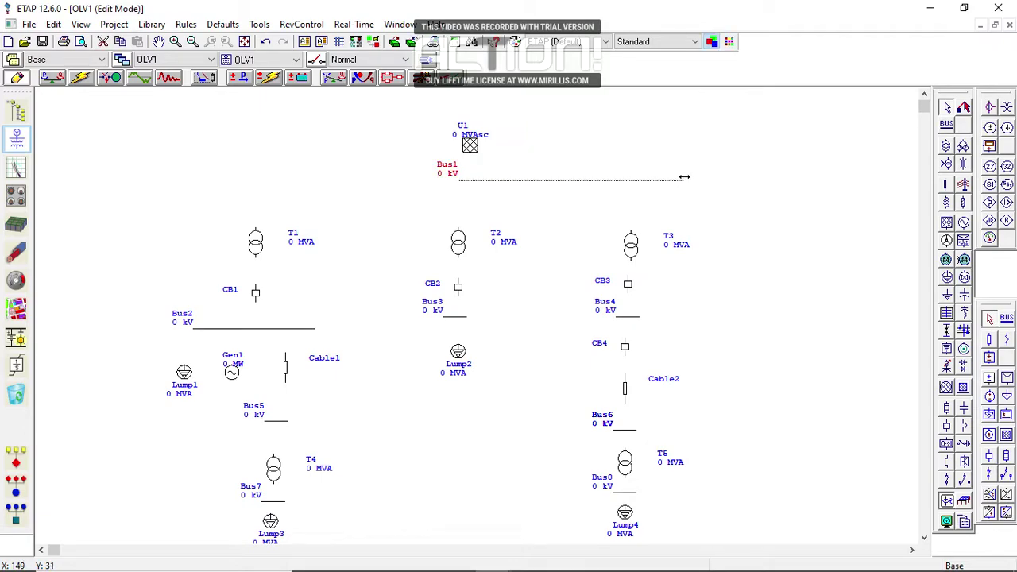
drag(460, 181, 219, 202)
Connect power grid U1 and the upper terminals of transformers T1, T2 and T3 to Bus1
drag(470, 151, 469, 181)
drag(255, 235, 257, 188)
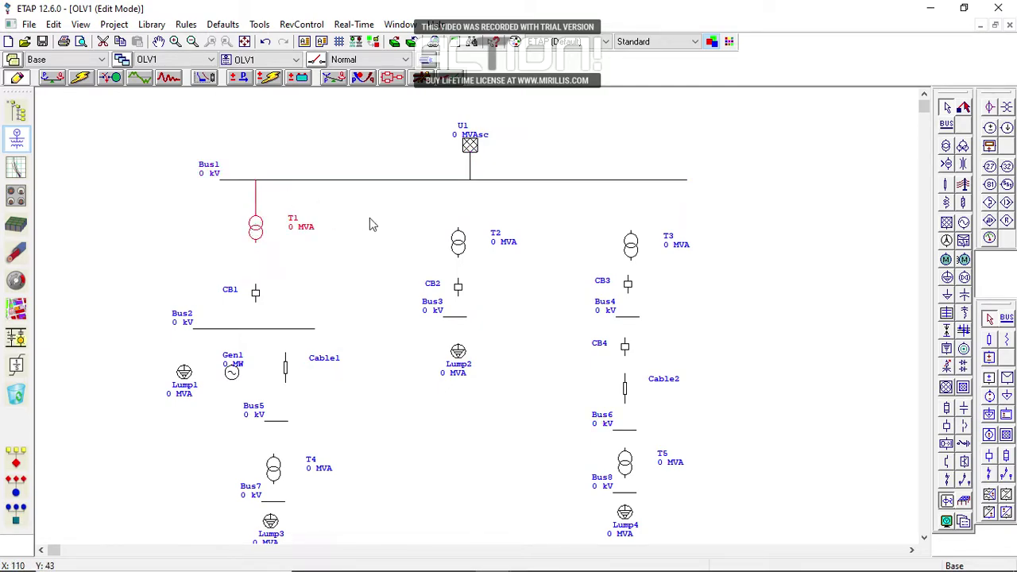
drag(458, 243, 465, 183)
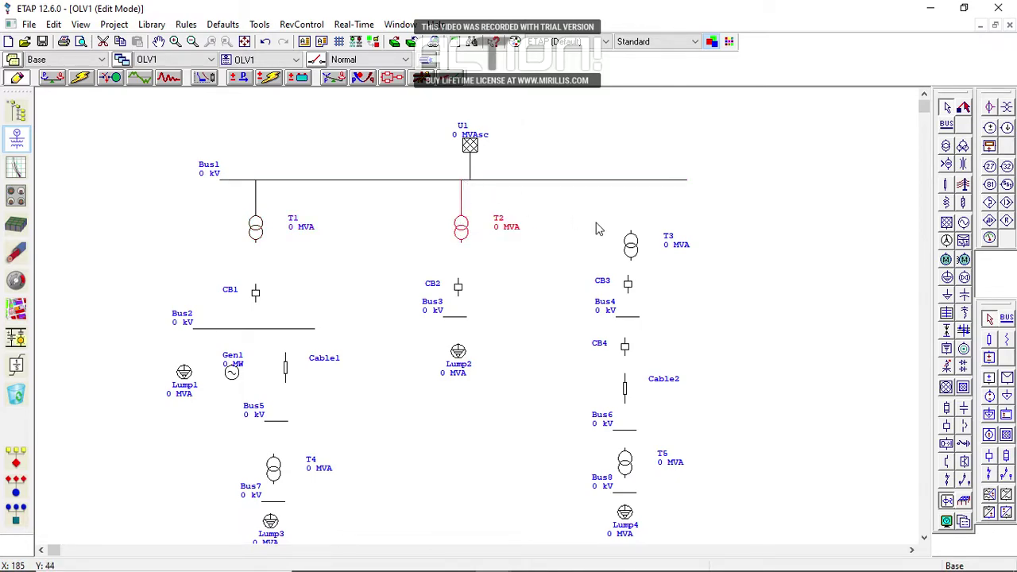
drag(628, 243, 631, 182)
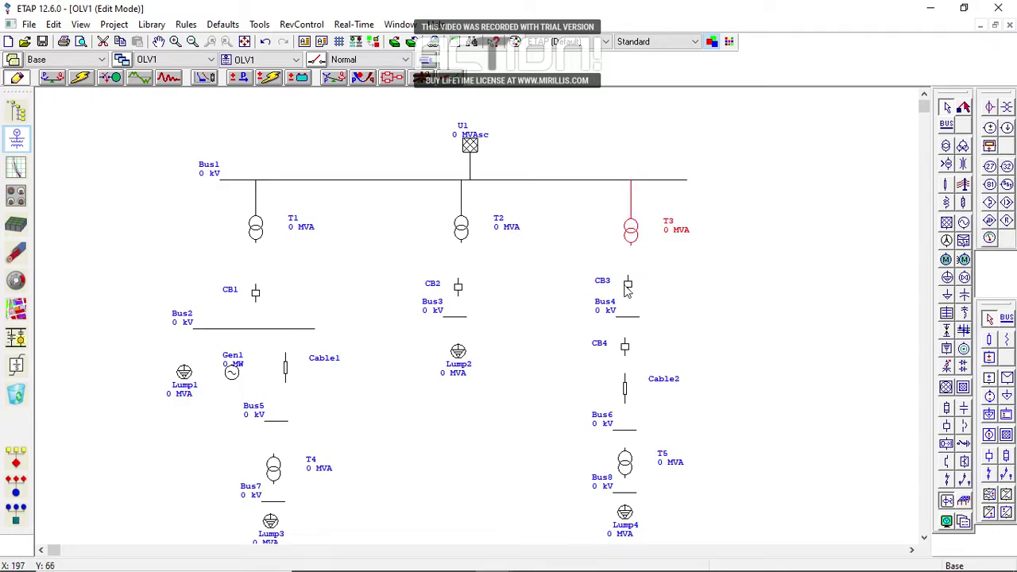
Align CB3 under T3 and CB2 under T2, and connect CB1 to the lower terminal of T1
drag(628, 290, 631, 284)
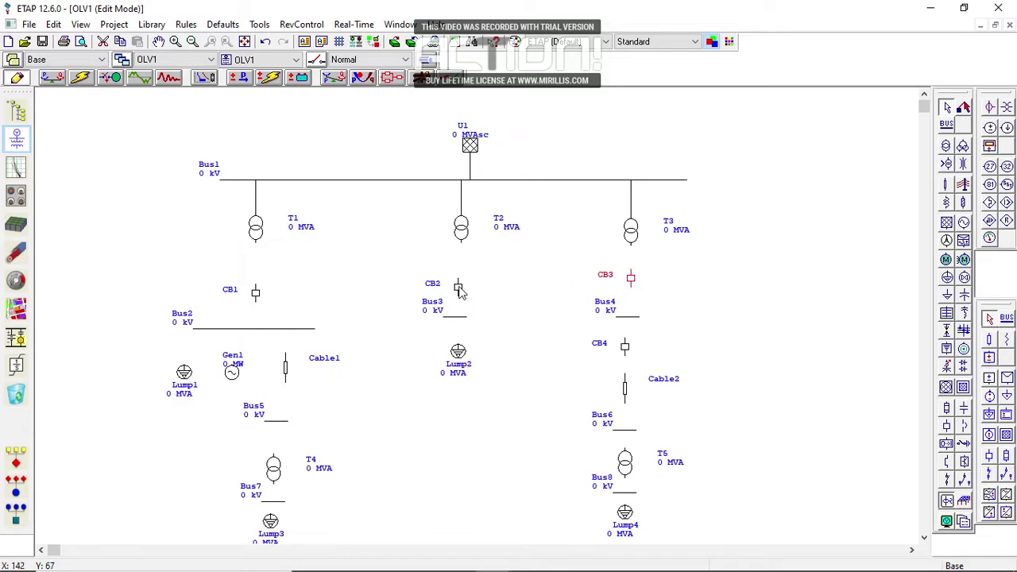
drag(461, 292, 467, 280)
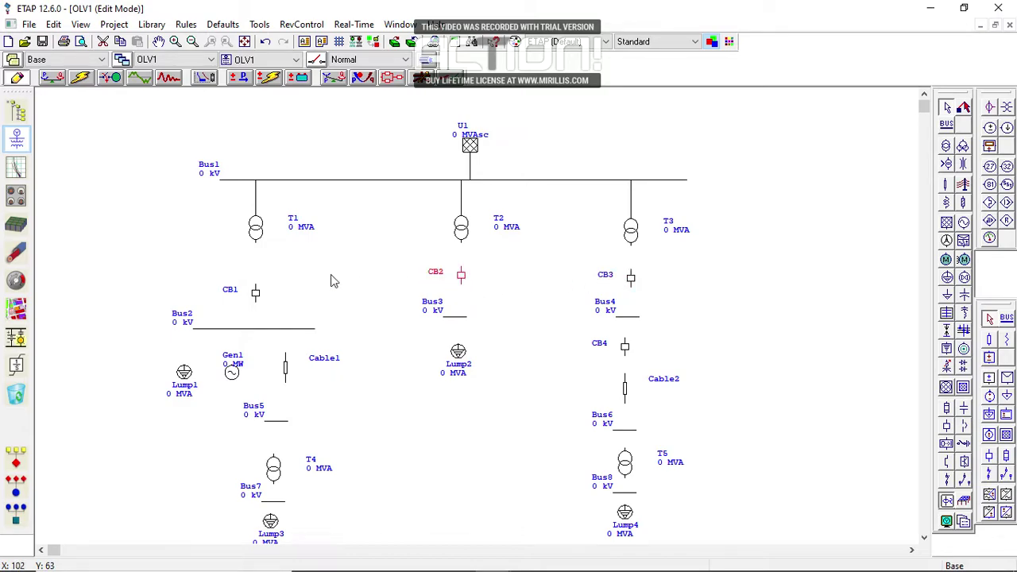
drag(256, 296, 257, 243)
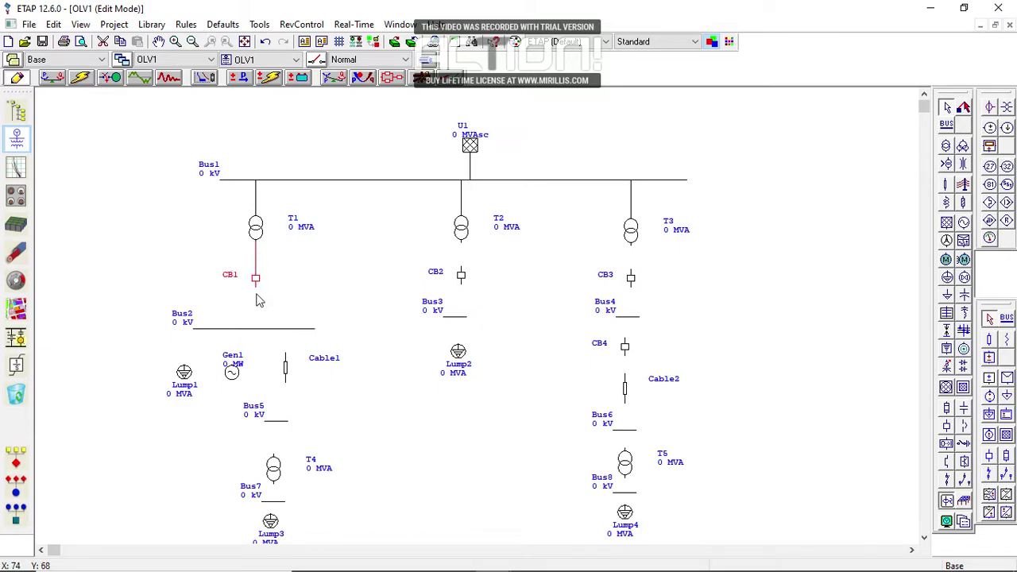
Shift Bus2 up closer to CB1 and move Bus3 so it sits centred under CB2
drag(255, 330, 257, 316)
click(445, 322)
drag(465, 317, 465, 315)
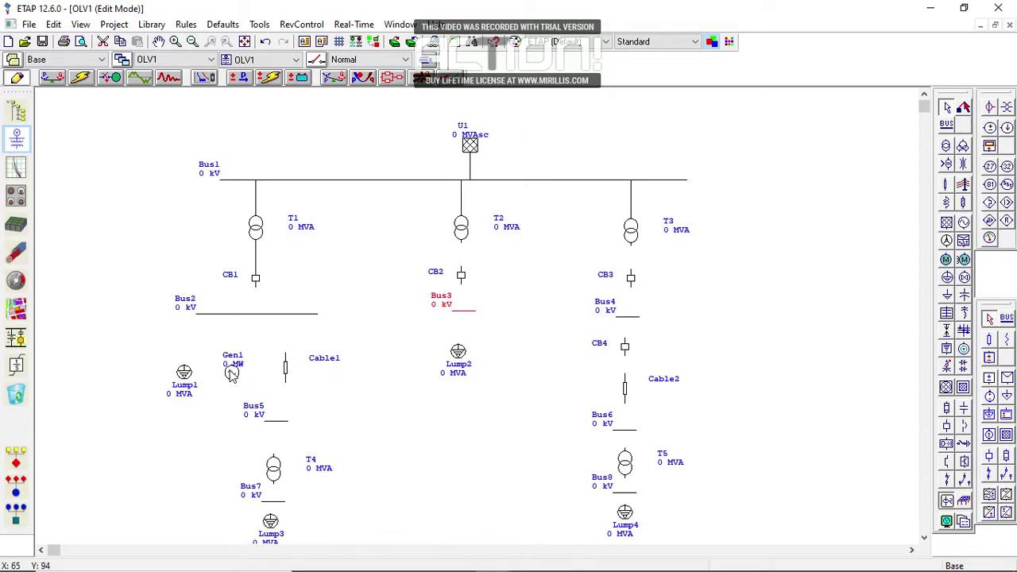
Move Gen1, Lump1 and Cable1 up closer to Bus2 and connect the cable to the bus
drag(232, 372, 240, 354)
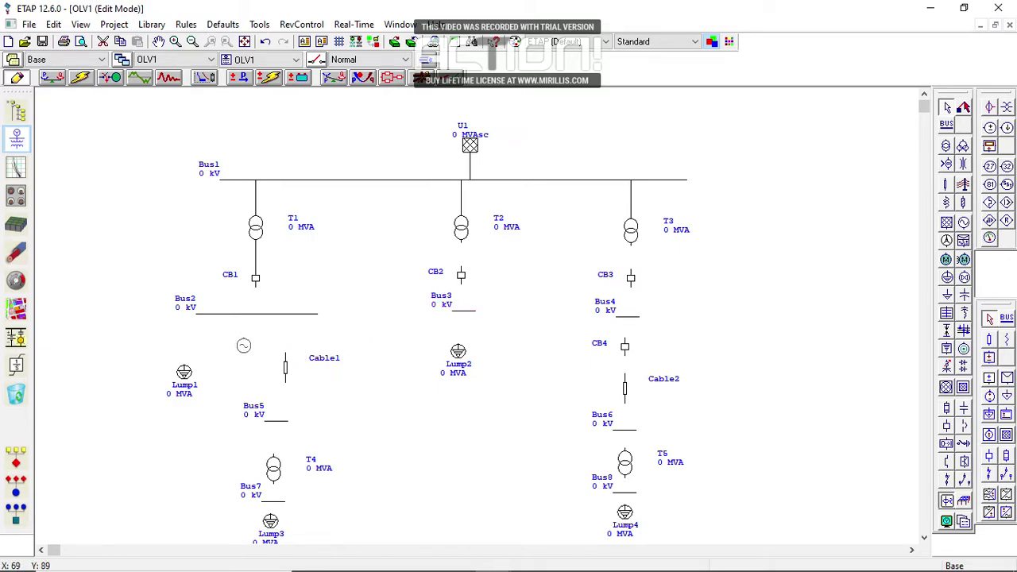
drag(183, 373, 193, 356)
drag(287, 371, 256, 315)
Move Bus5, T4, Bus7 and Lump3 up and connect them in series beneath Cable1
click(278, 422)
key(Delete)
drag(273, 473, 274, 449)
drag(272, 501, 278, 472)
drag(272, 523, 277, 473)
drag(275, 422, 281, 395)
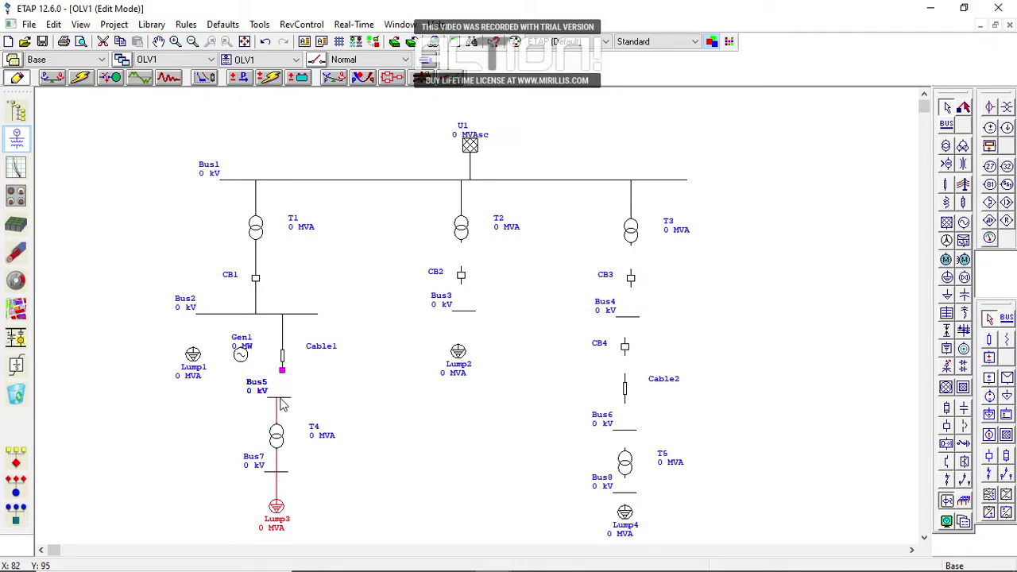
Connect Lump2 to Bus3 and wire CB2 between transformer T2 and Bus3
drag(458, 345, 462, 314)
drag(461, 268, 461, 312)
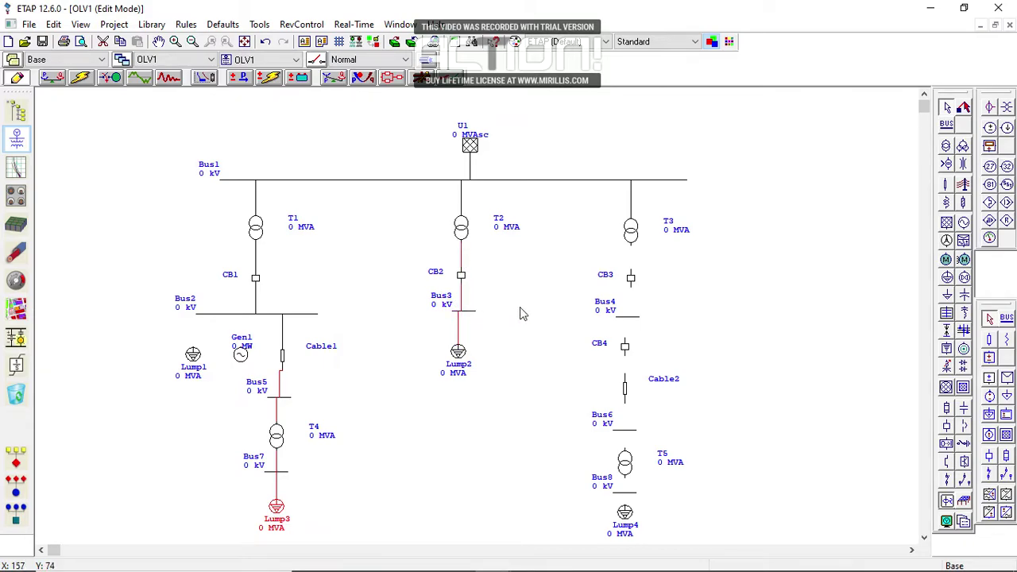
Wire breaker CB3 between transformer T3 and Bus4, and lengthen Bus4 on both sides
drag(631, 272, 632, 242)
drag(630, 284, 623, 322)
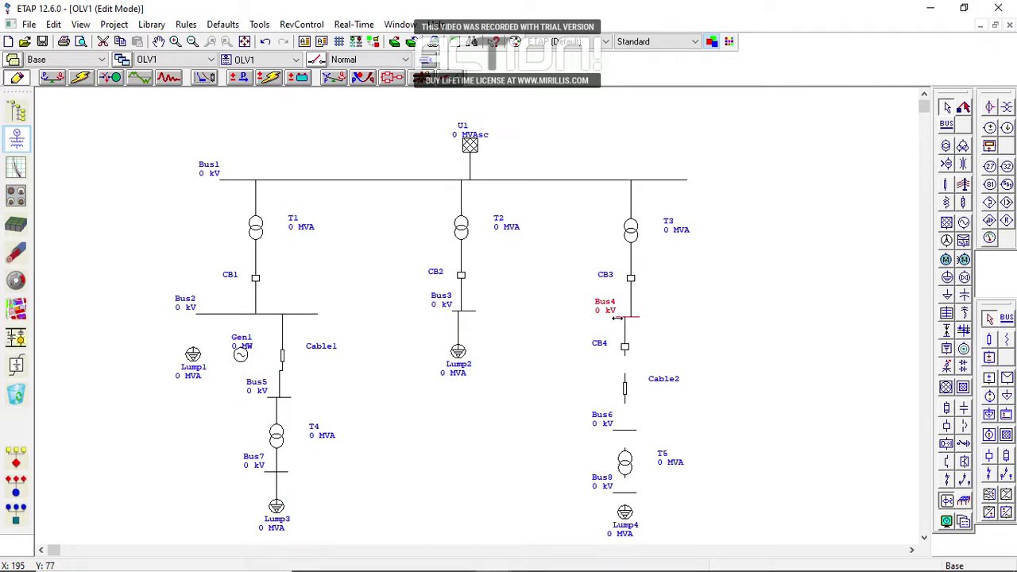
drag(593, 318, 672, 317)
Connect Cable2 between breaker CB4 and Bus6
drag(624, 381, 625, 353)
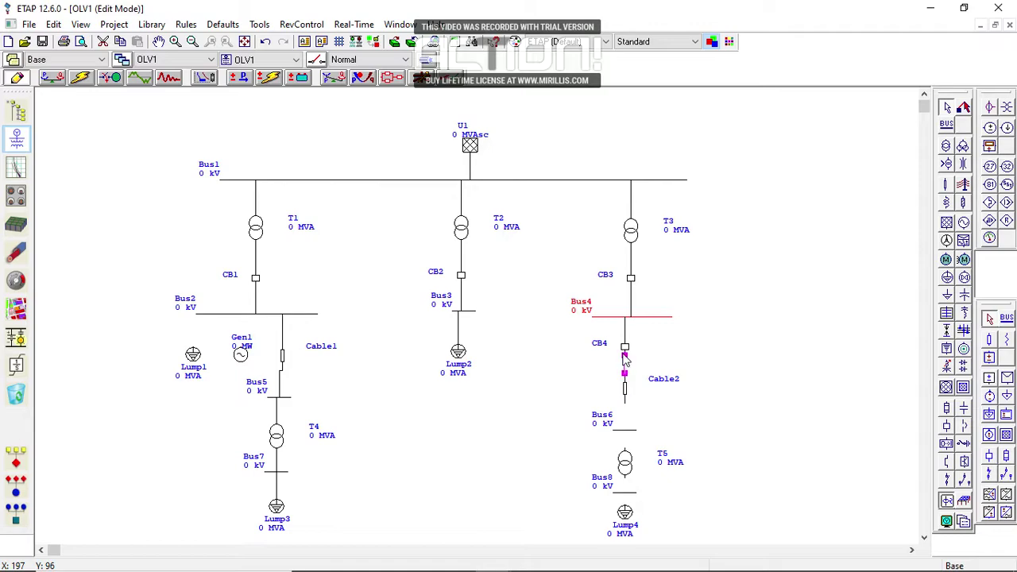
click(624, 401)
mouse_move(625, 405)
mouse_down()
mouse_move(625, 433)
mouse_move(627, 422)
mouse_up()
click(626, 417)
drag(628, 420, 624, 420)
Connect transformer T5 between Bus6 and Bus8
double_click(628, 451)
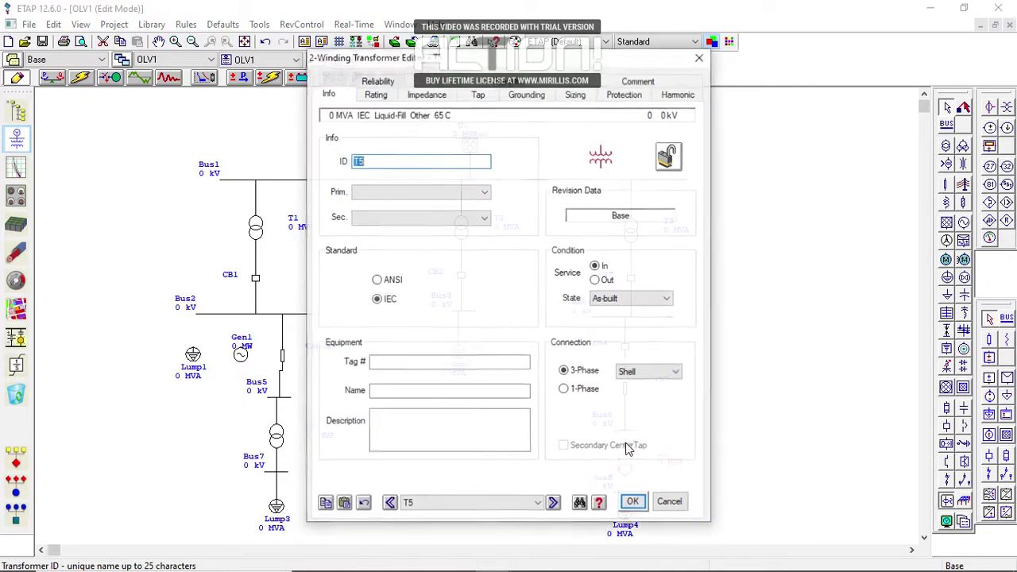
click(670, 498)
drag(626, 448, 627, 430)
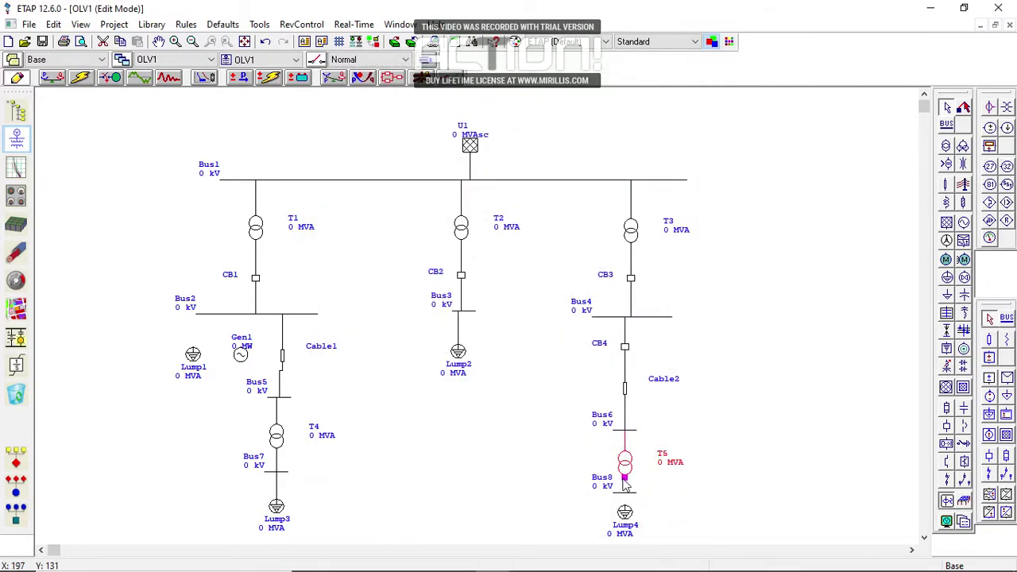
mouse_move(624, 481)
mouse_down()
mouse_move(625, 513)
mouse_move(624, 495)
mouse_up()
Set the rated voltage of power grid U1 to 20 kV
click(474, 150)
double_click(475, 150)
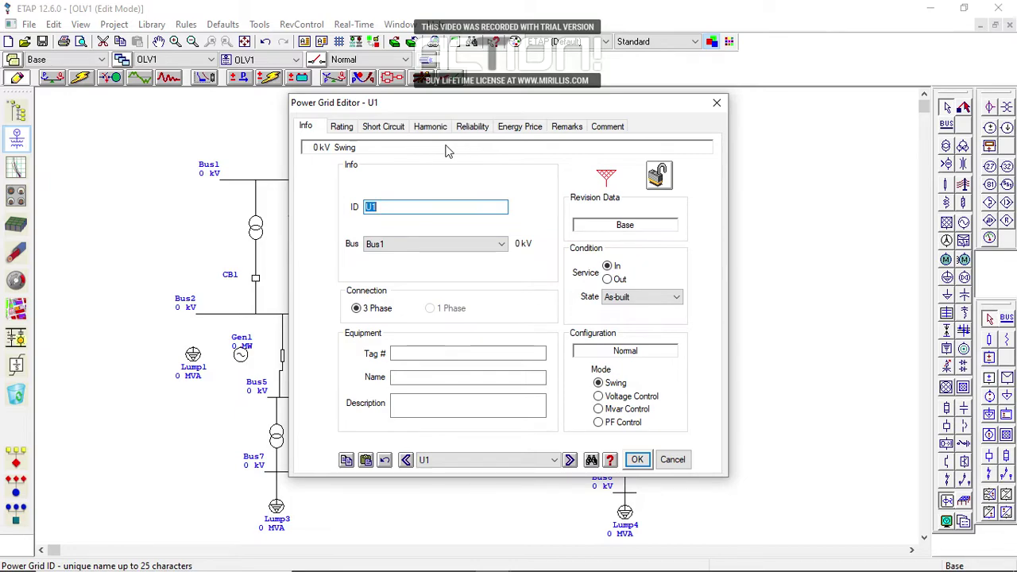
click(349, 129)
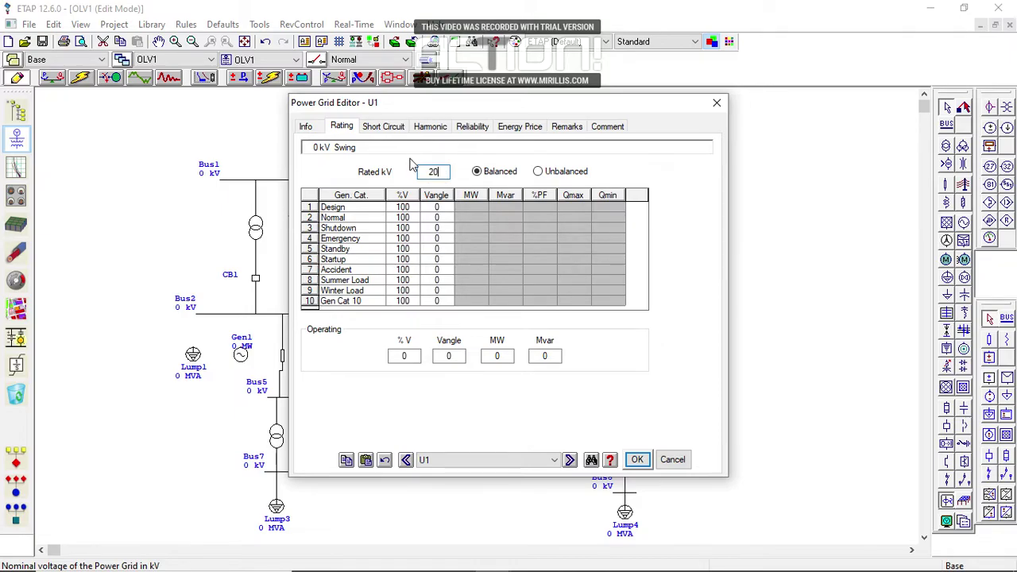
Set U1's three-phase short-circuit rating to 20 kVAsc with an X/R ratio of 2 and apply the power grid settings
click(405, 131)
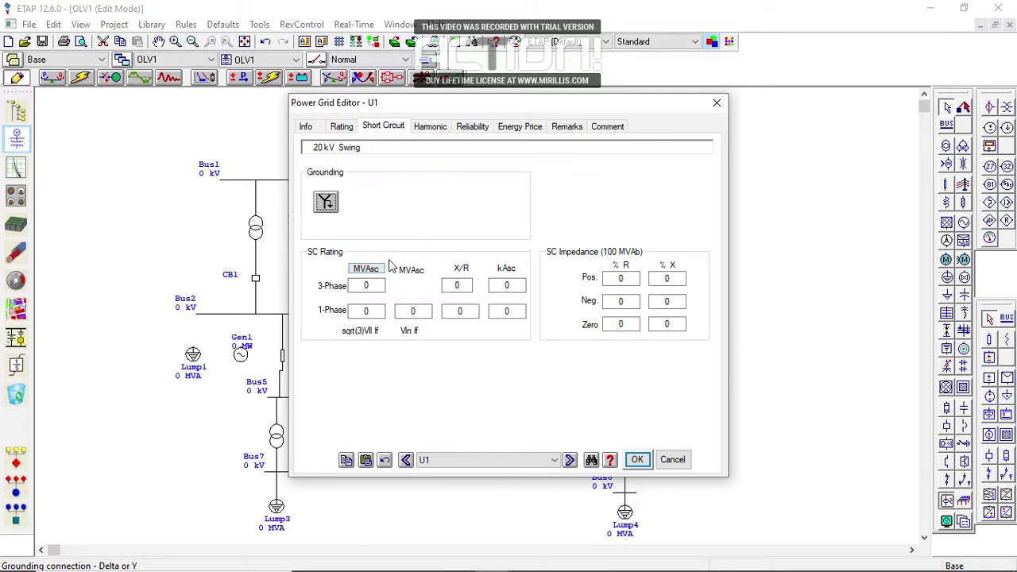
click(377, 269)
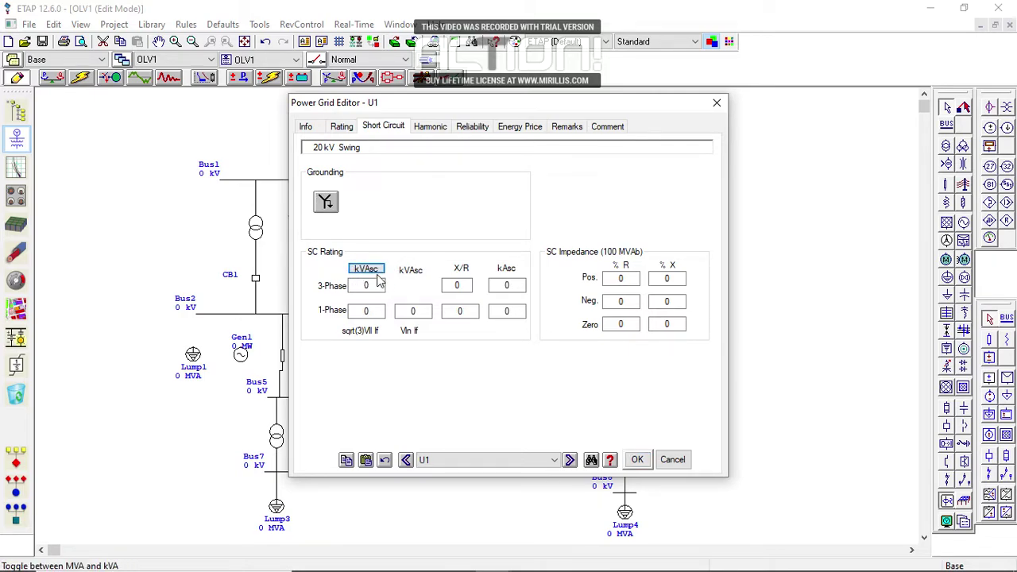
click(379, 284)
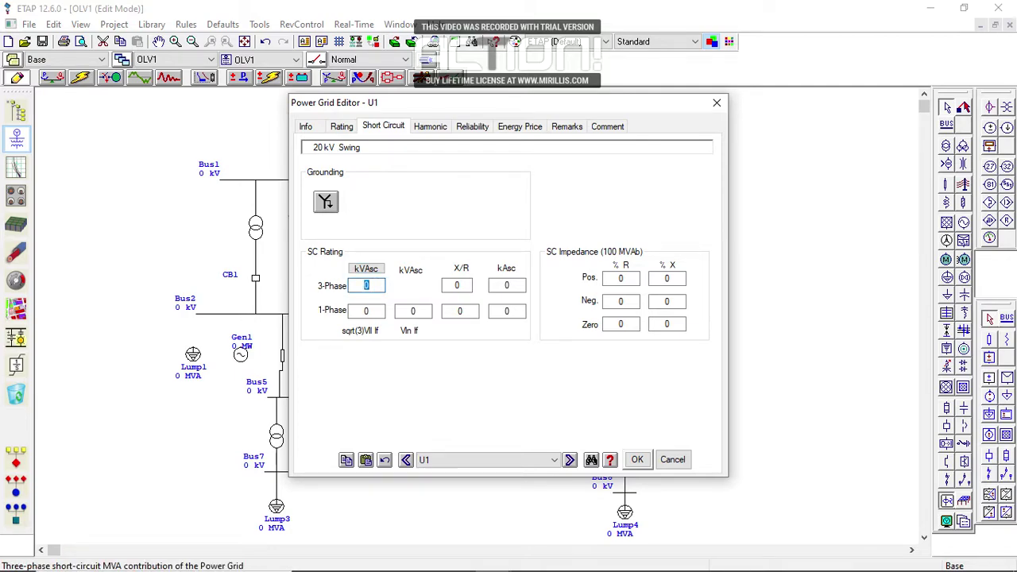
key(Return)
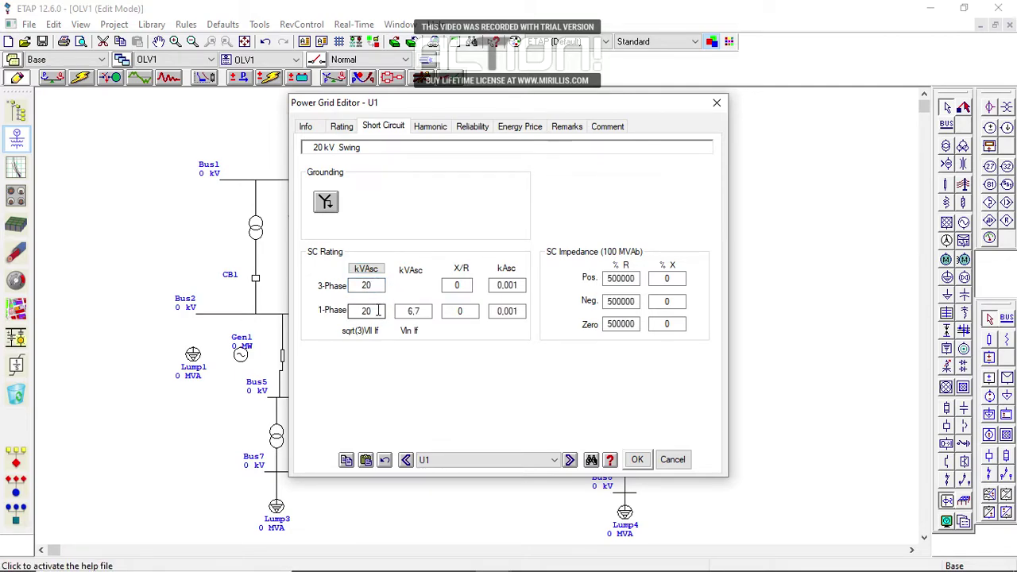
click(377, 310)
click(464, 288)
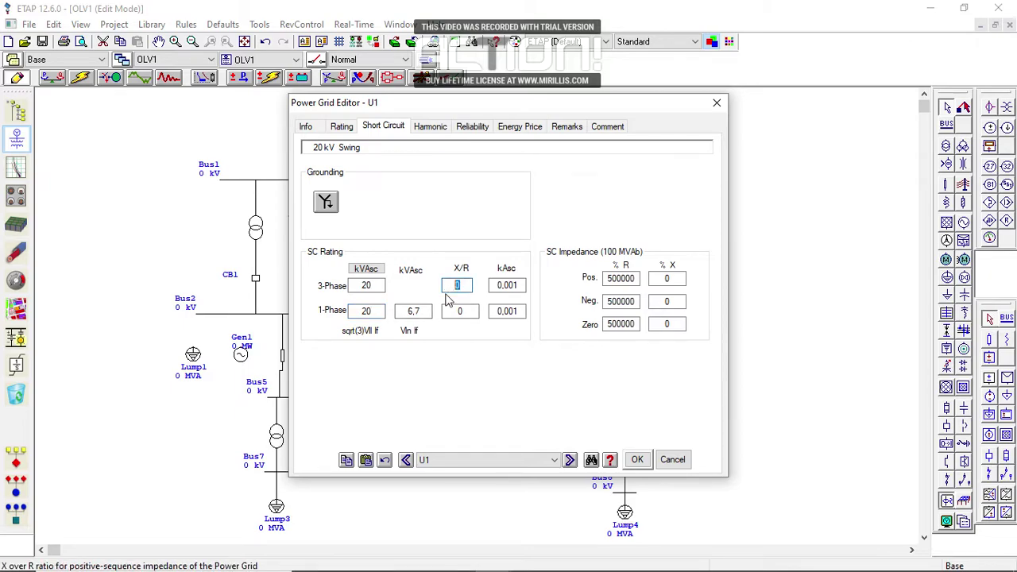
click(481, 347)
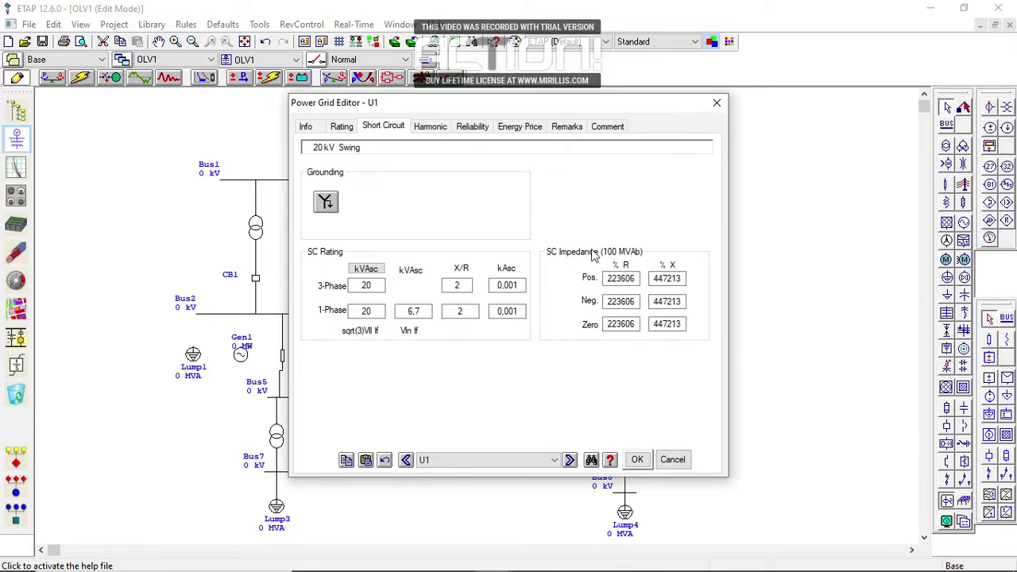
click(349, 128)
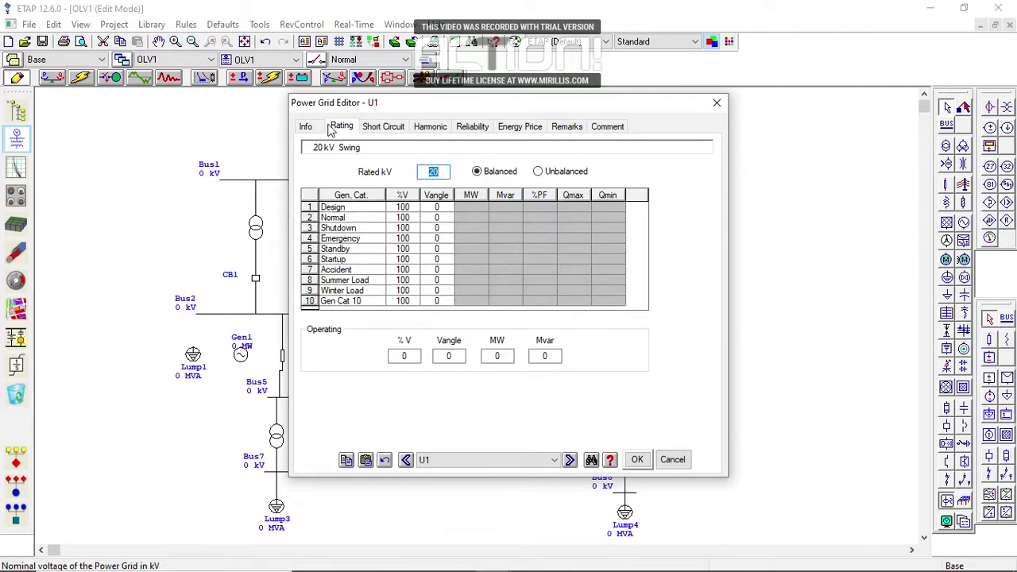
click(317, 128)
click(342, 127)
click(385, 127)
click(637, 459)
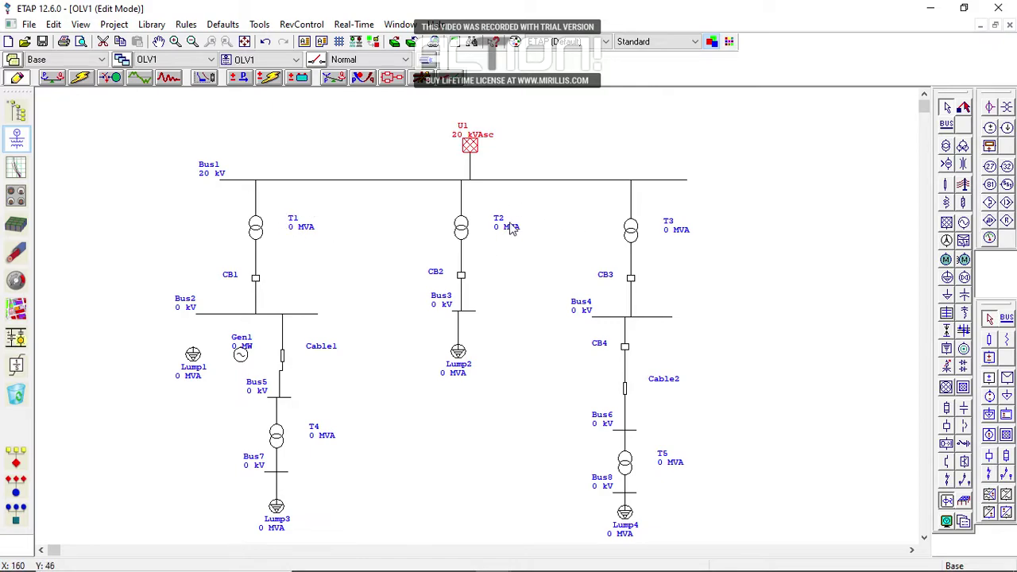
Rate transformer T1 with a 12 kV secondary voltage and a power rating of 24 MVA
double_click(256, 230)
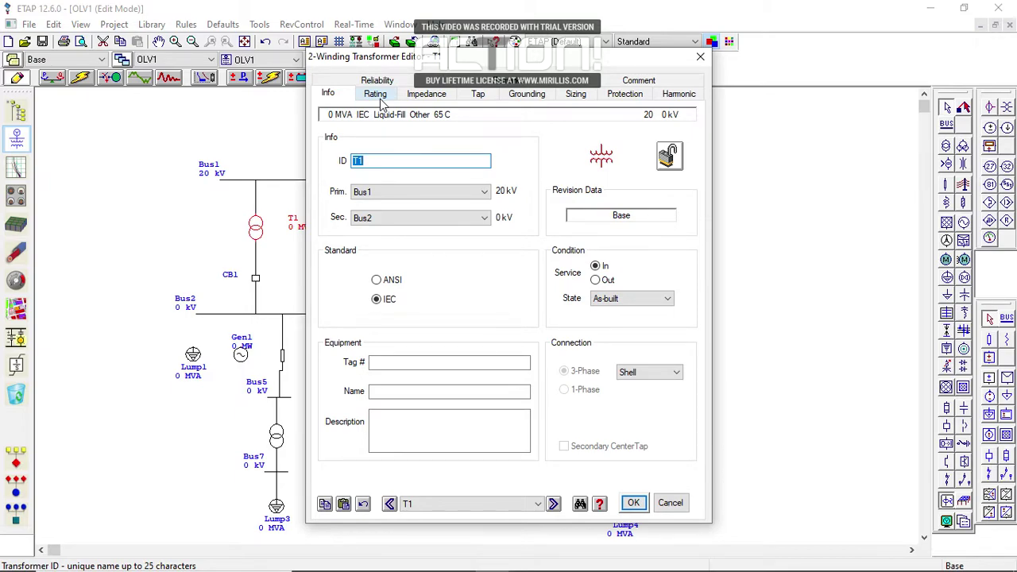
click(380, 95)
click(402, 184)
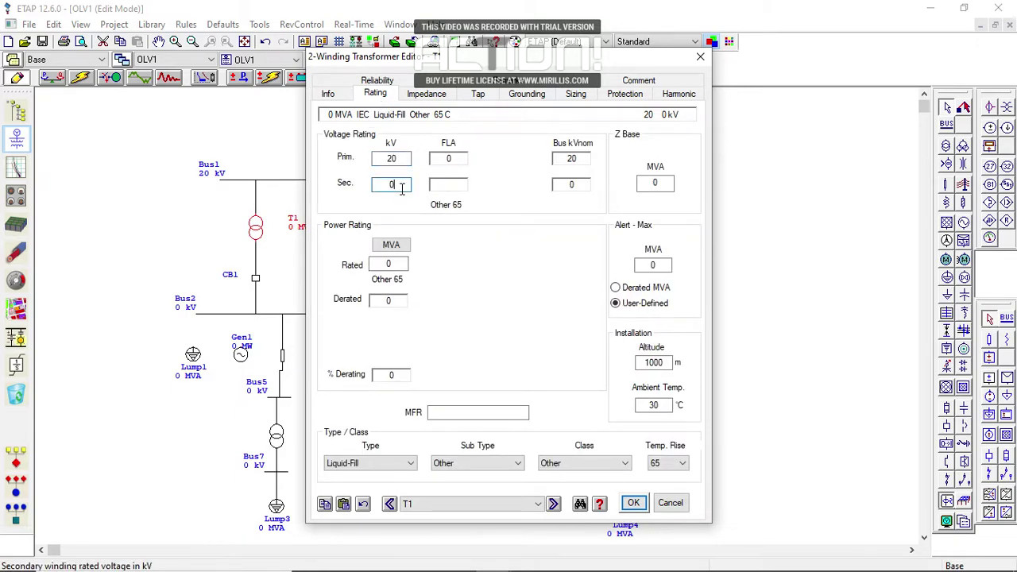
key(Tab)
click(389, 265)
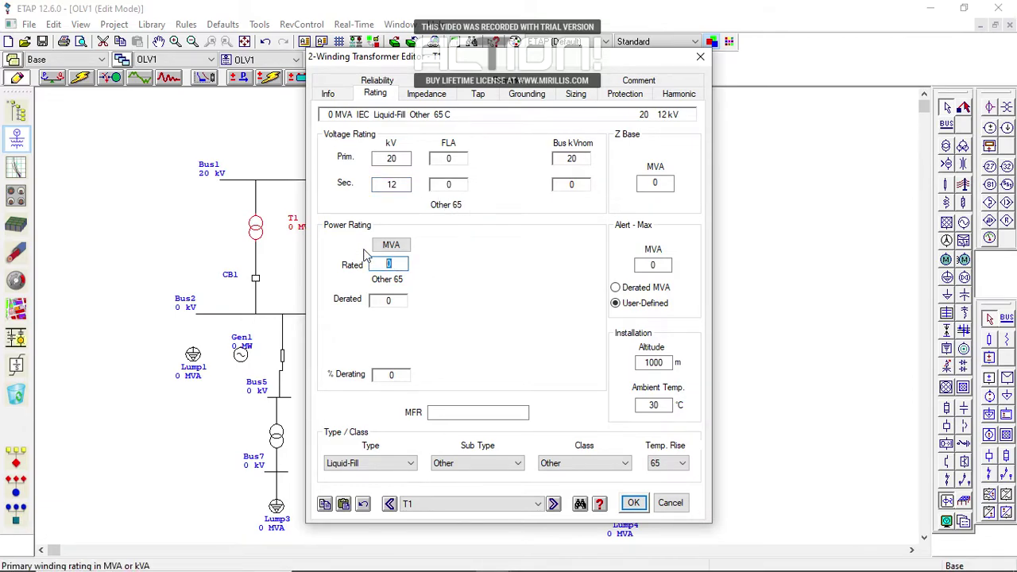
text(24)
key(Tab)
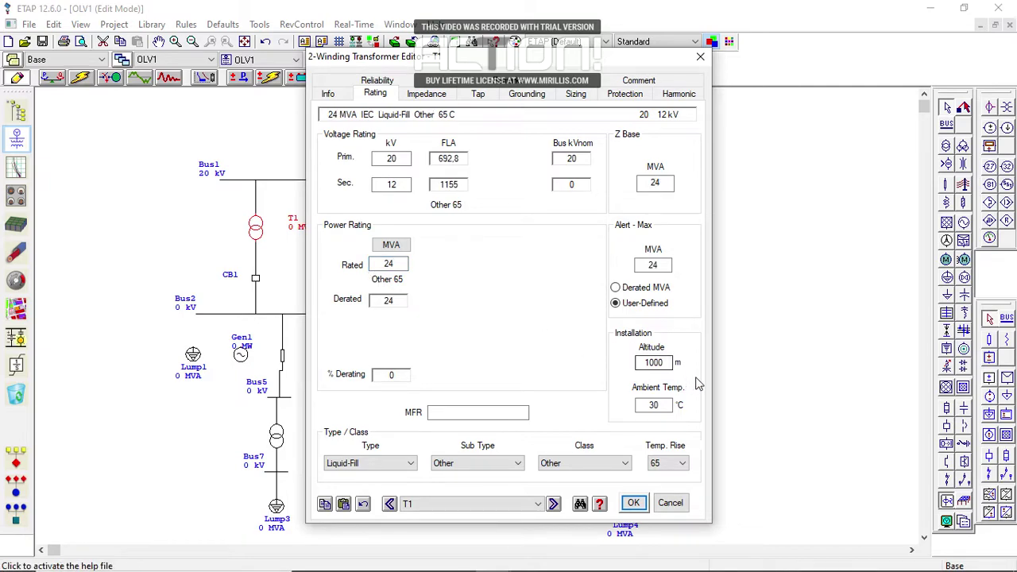
Set the installation altitude in transformer T1's rating to 3300 m
click(643, 363)
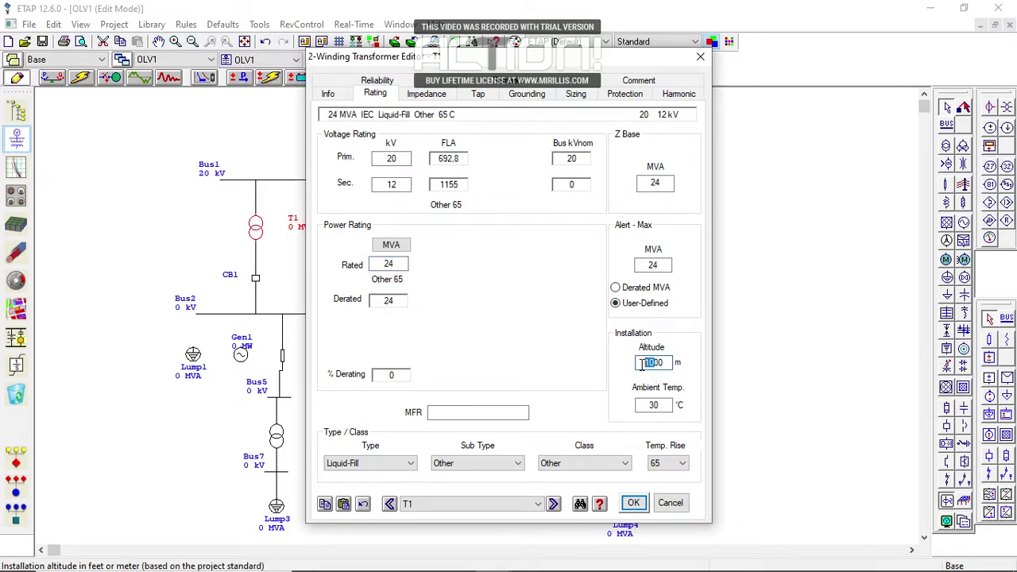
text(3300)
click(544, 347)
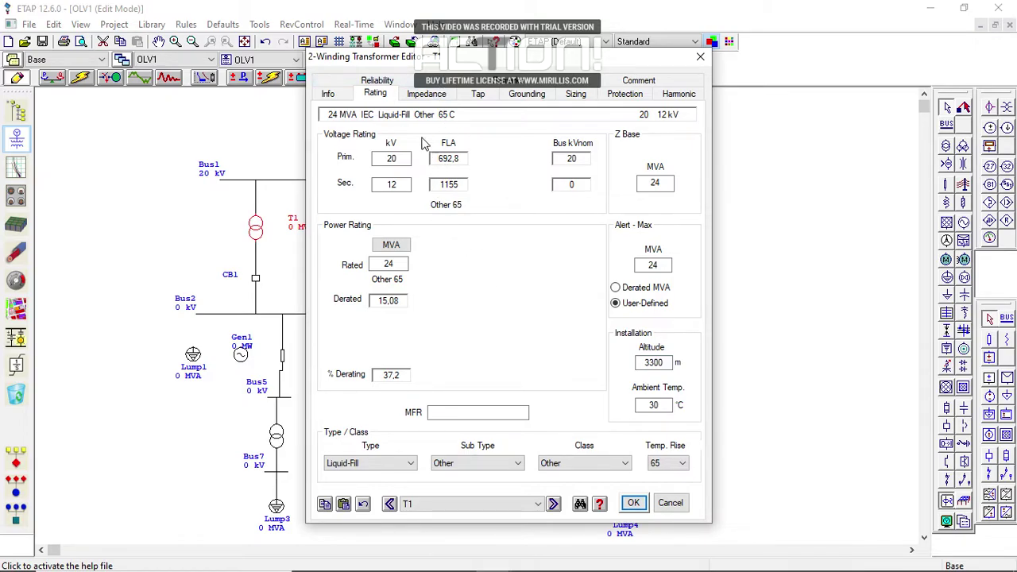
Apply typical Z and X/R impedance values to transformer T1 and change the installation altitude in its sizing data
click(445, 96)
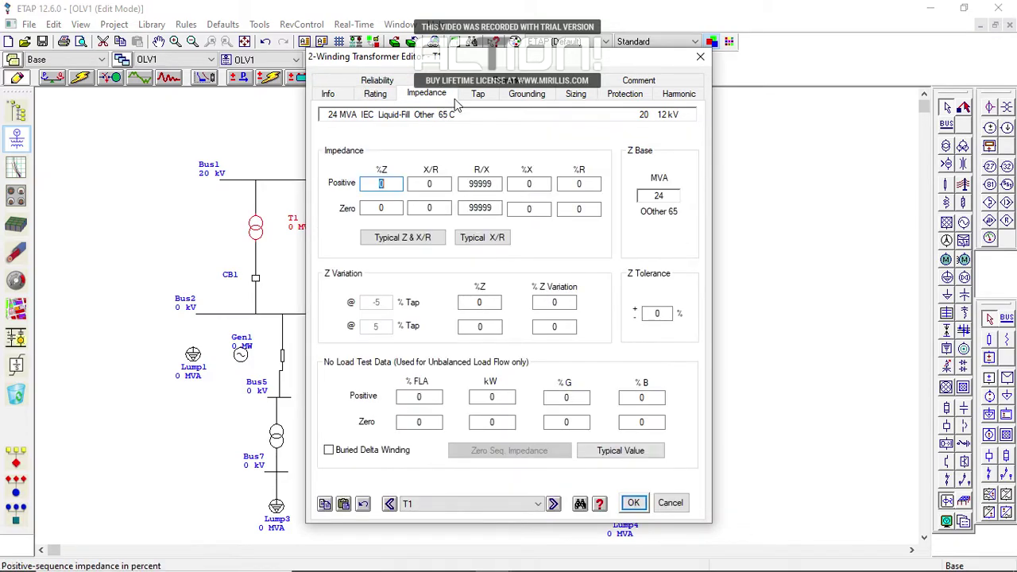
click(403, 242)
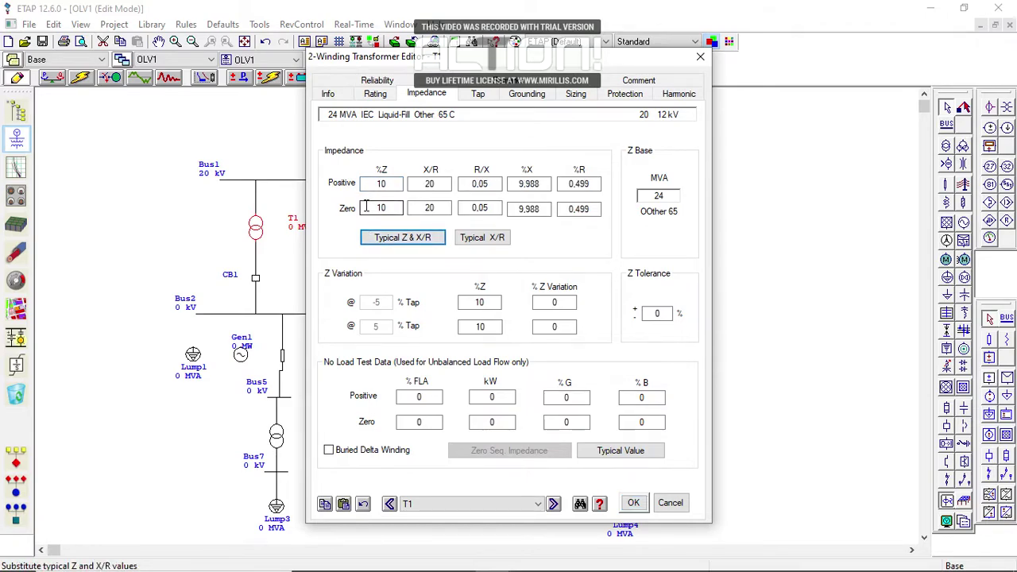
click(578, 94)
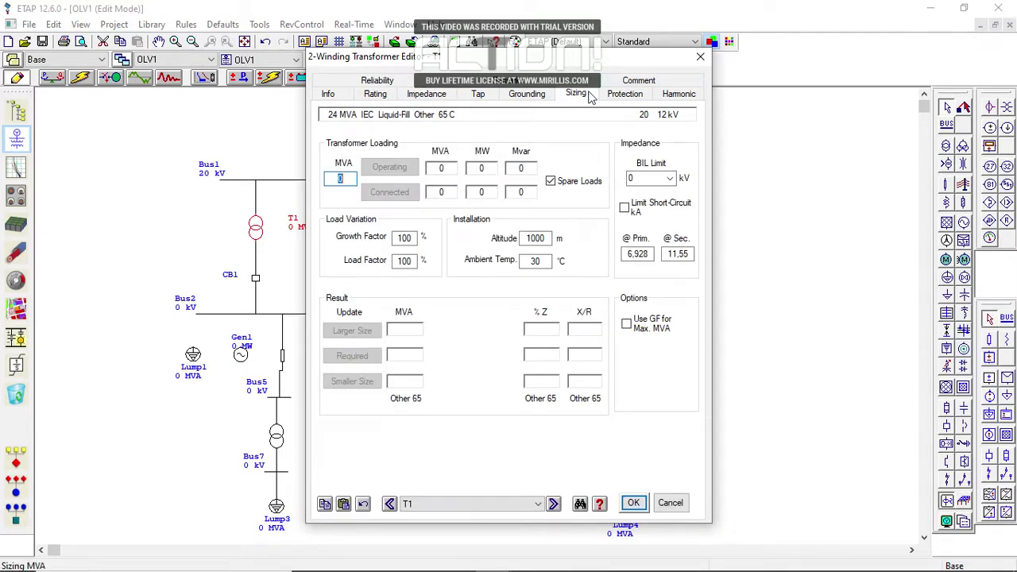
click(538, 238)
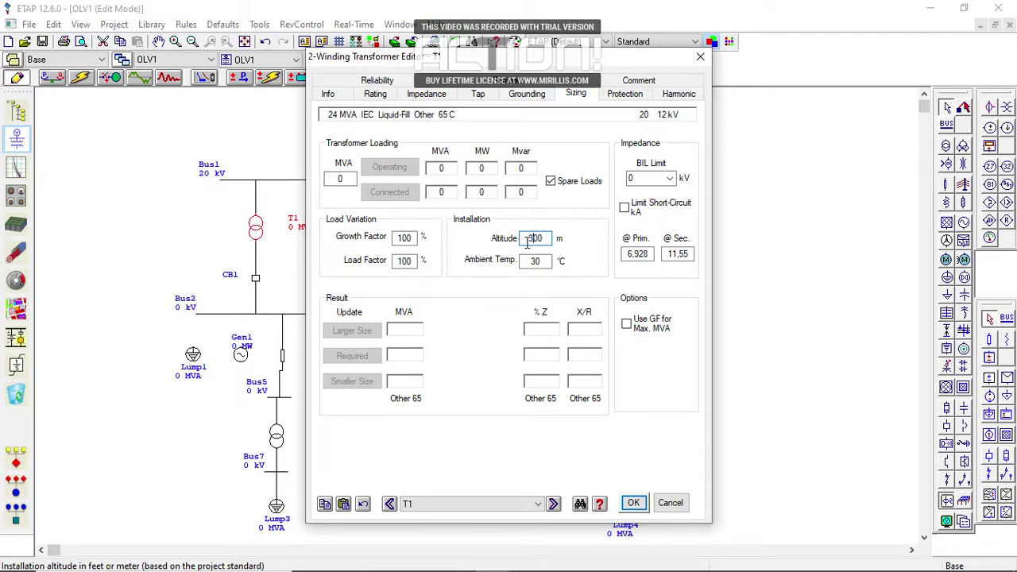
Copy T1's data to the default element, paste it into transformer T2 and apply the changes
click(344, 95)
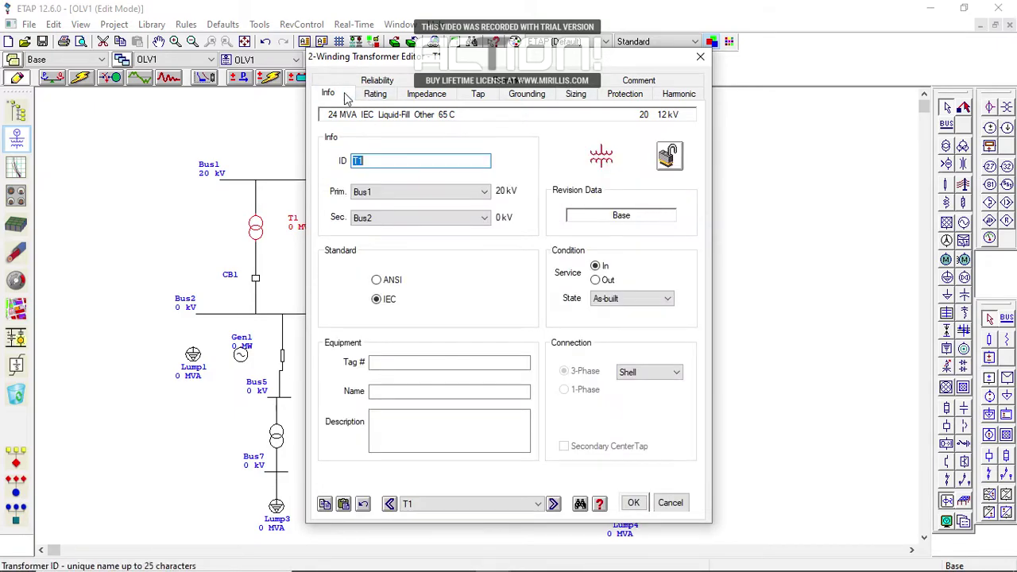
click(326, 505)
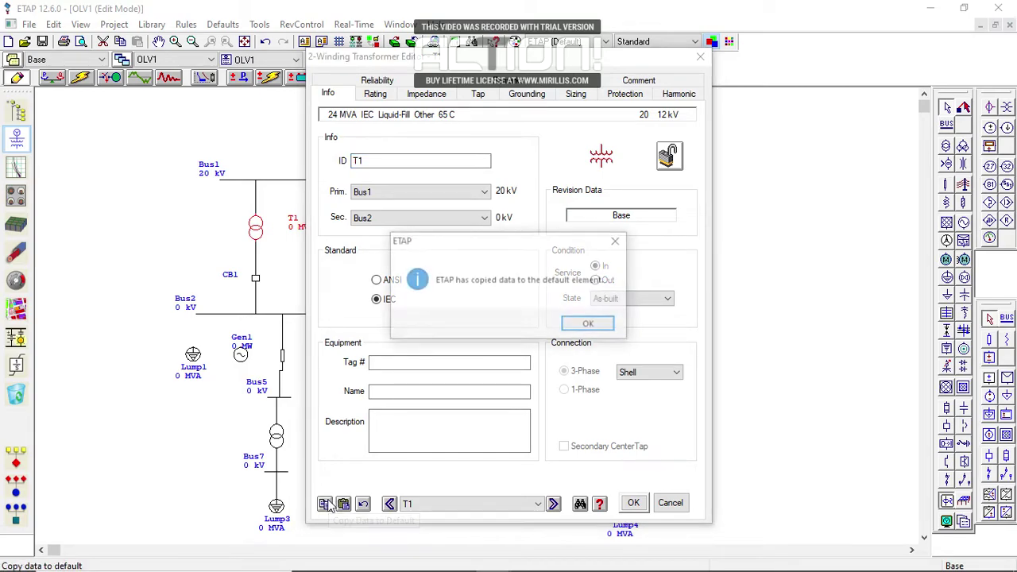
click(591, 328)
click(554, 504)
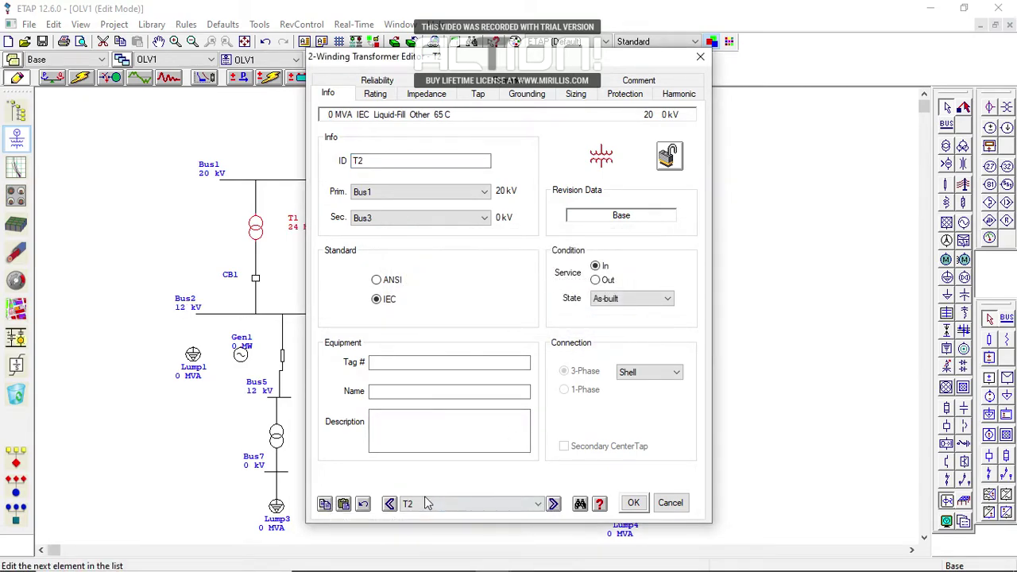
click(344, 505)
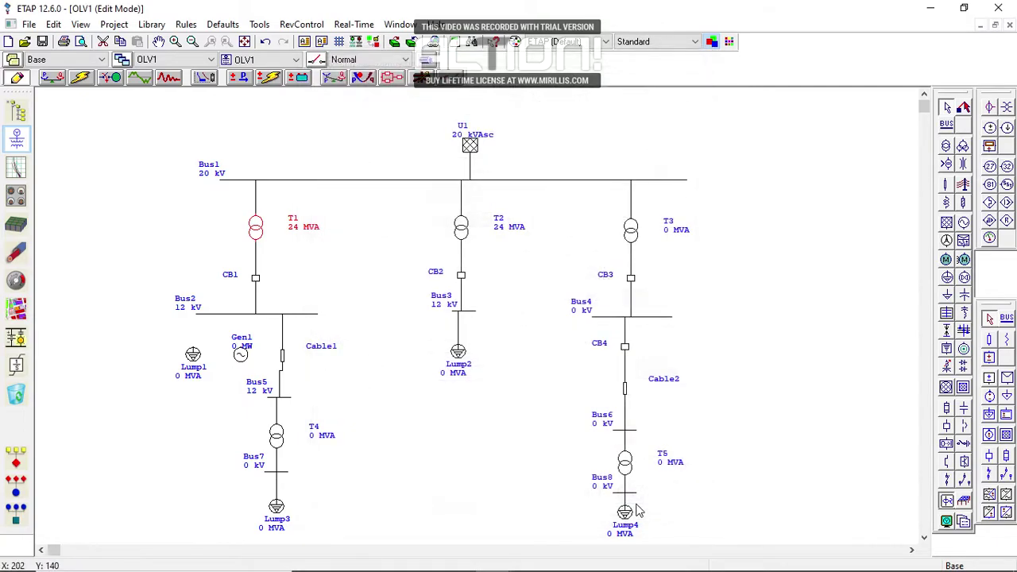
click(634, 503)
Shift Cable1 slightly left to straighten its connection to Bus5
click(286, 363)
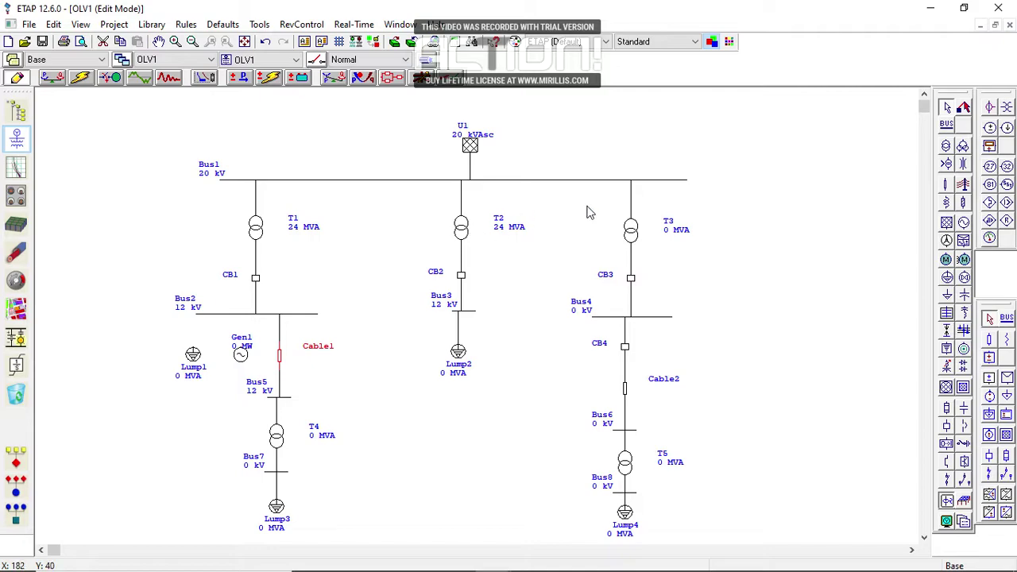
Rate transformer T3 with a 20 kV secondary voltage and a power rating of 24 MVA
double_click(636, 229)
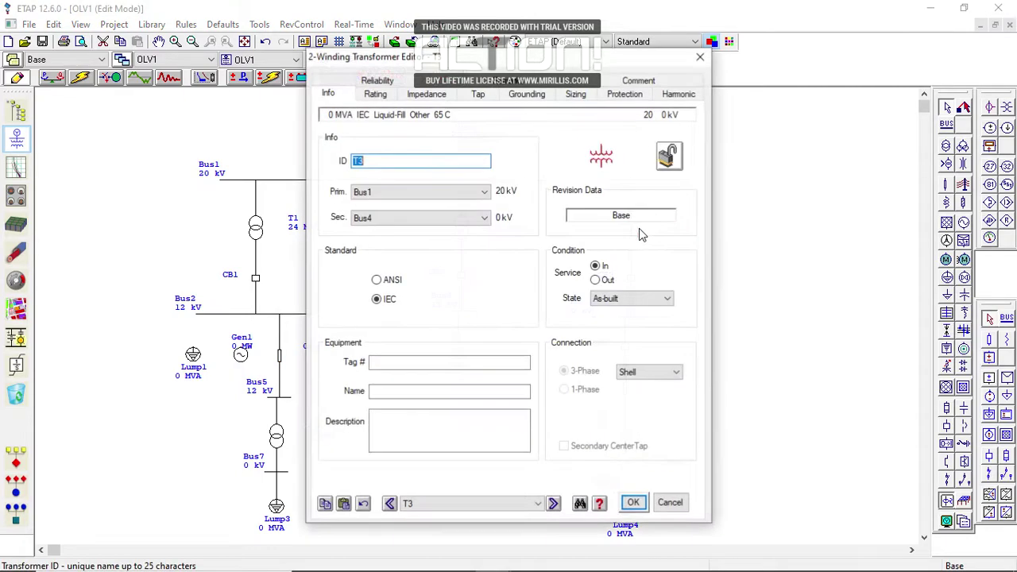
click(386, 98)
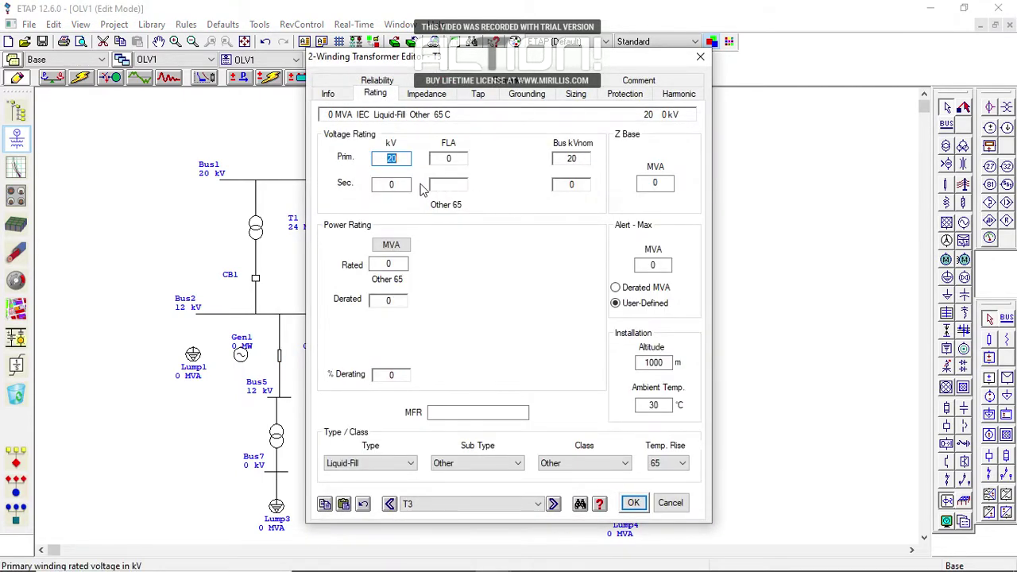
click(382, 186)
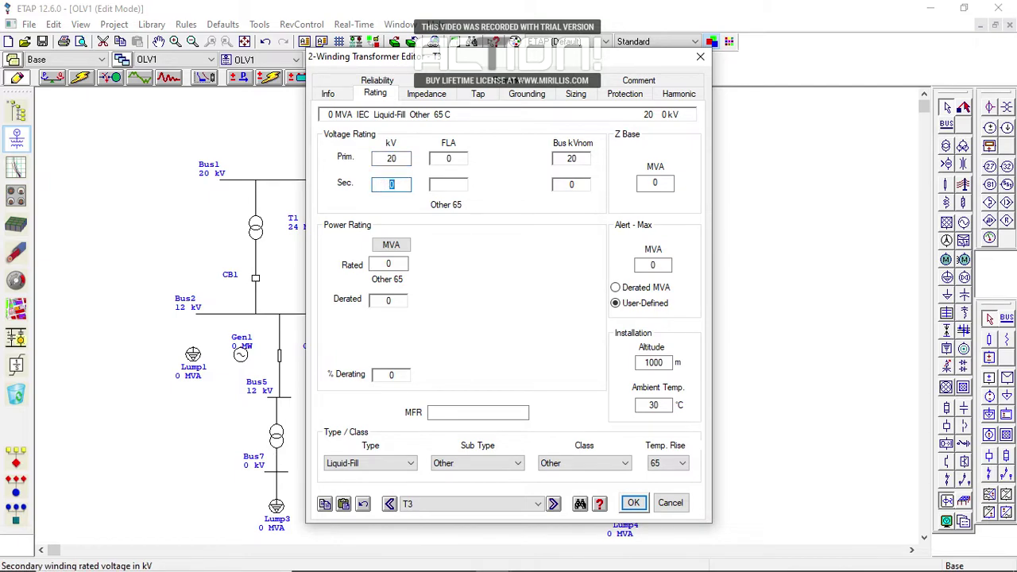
click(466, 252)
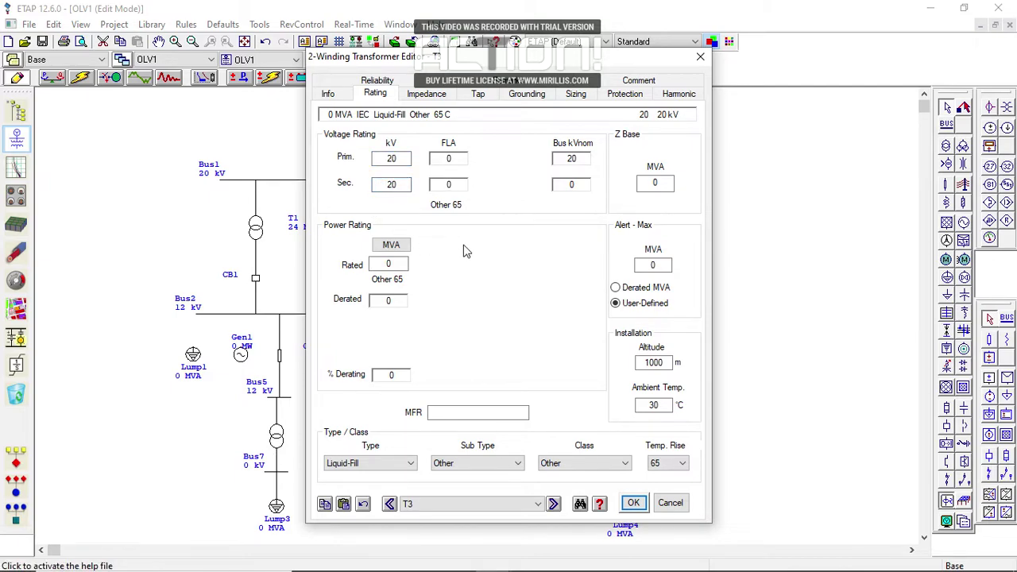
click(380, 264)
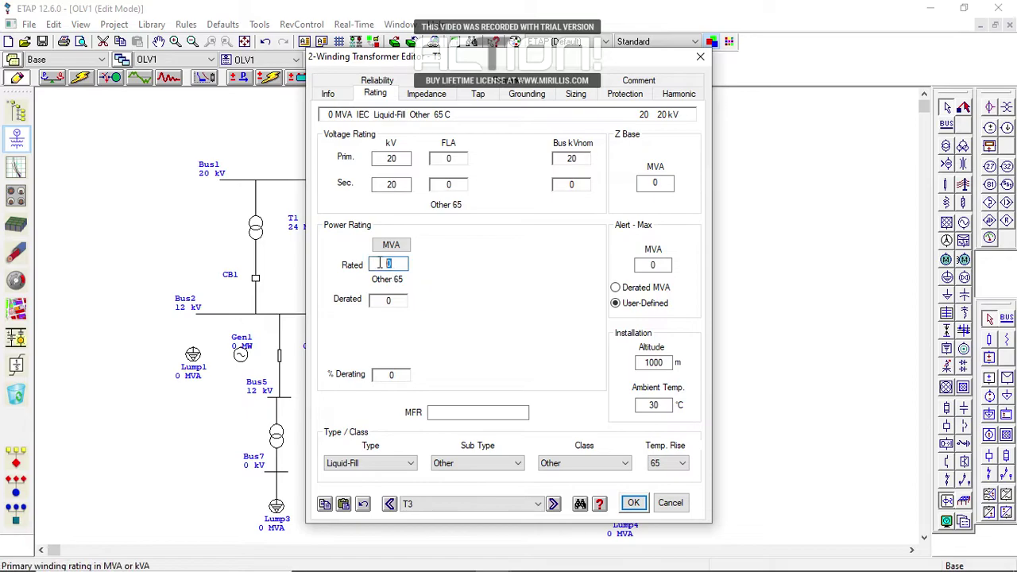
text(24)
click(511, 288)
Set the installation altitude in transformer T3's rating to 3300 m
click(649, 363)
double_click(654, 363)
text(3300)
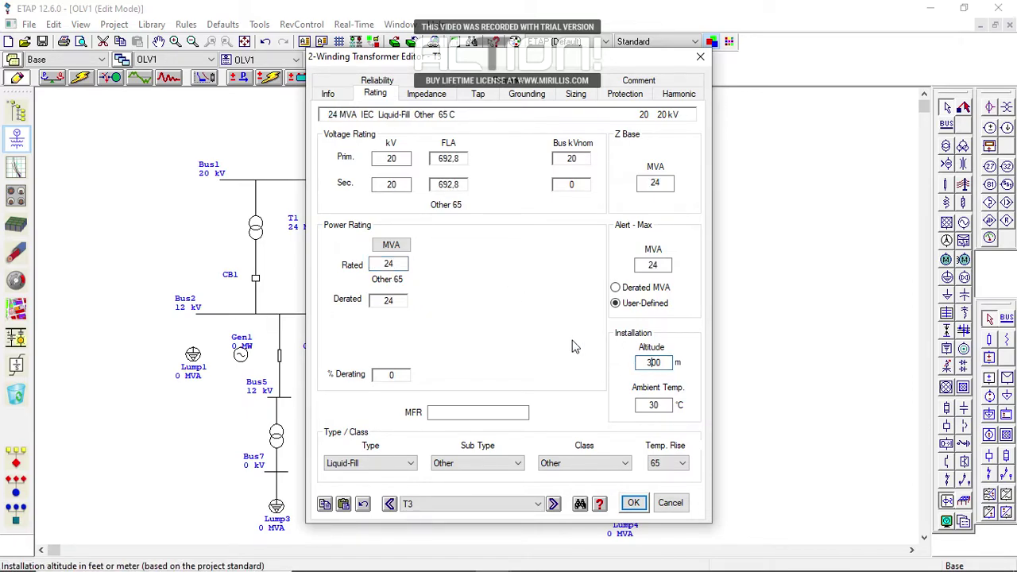
Apply typical Z and X/R impedance values to transformer T3 and set its sizing installation altitude to 300 m
click(537, 308)
click(444, 95)
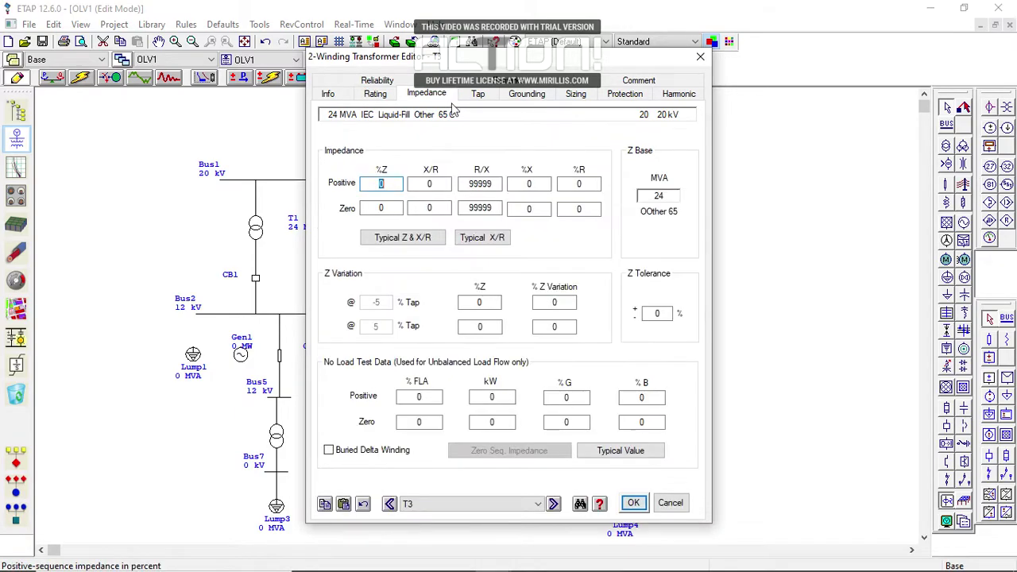
click(402, 237)
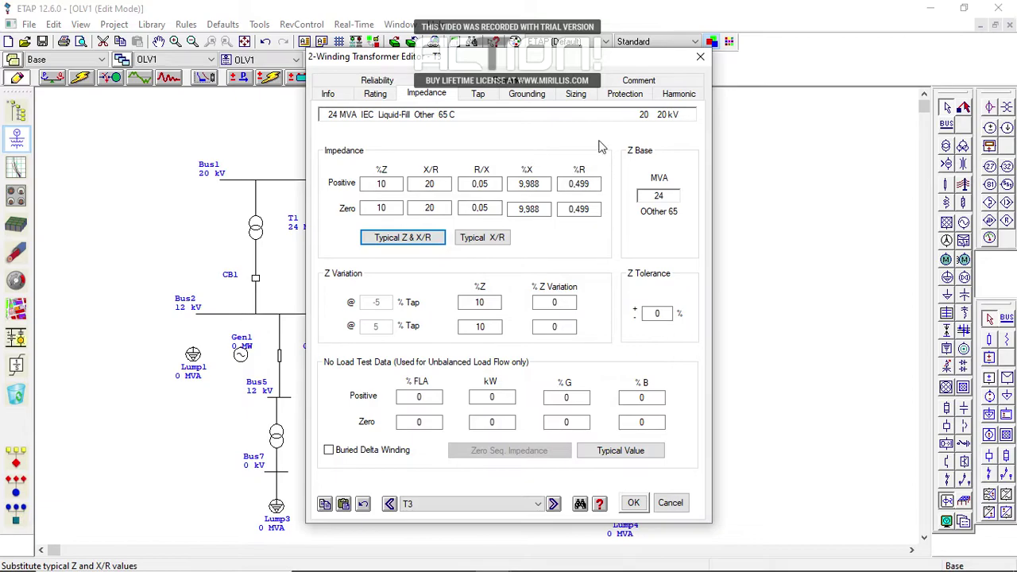
click(576, 94)
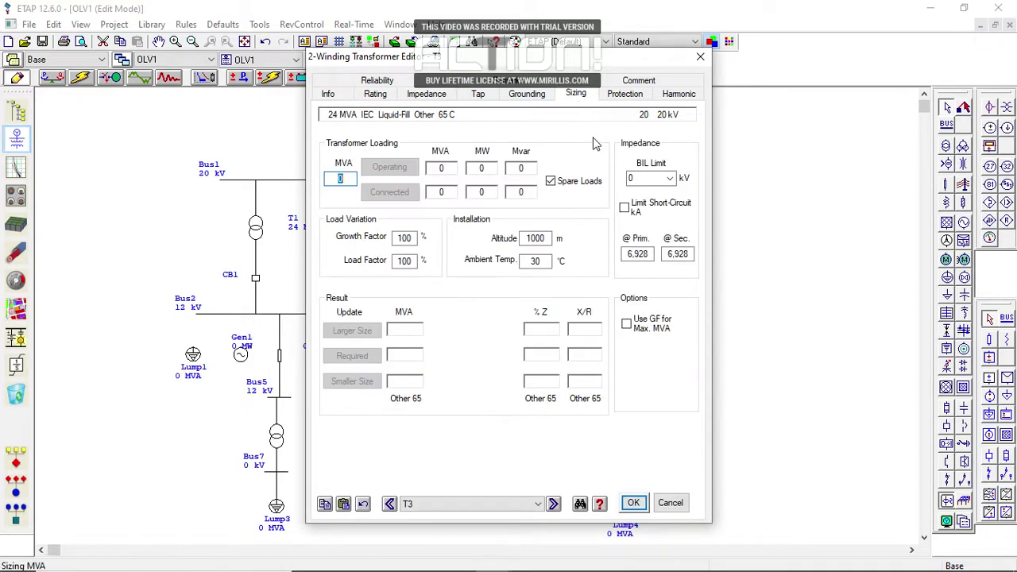
click(530, 238)
text(3300)
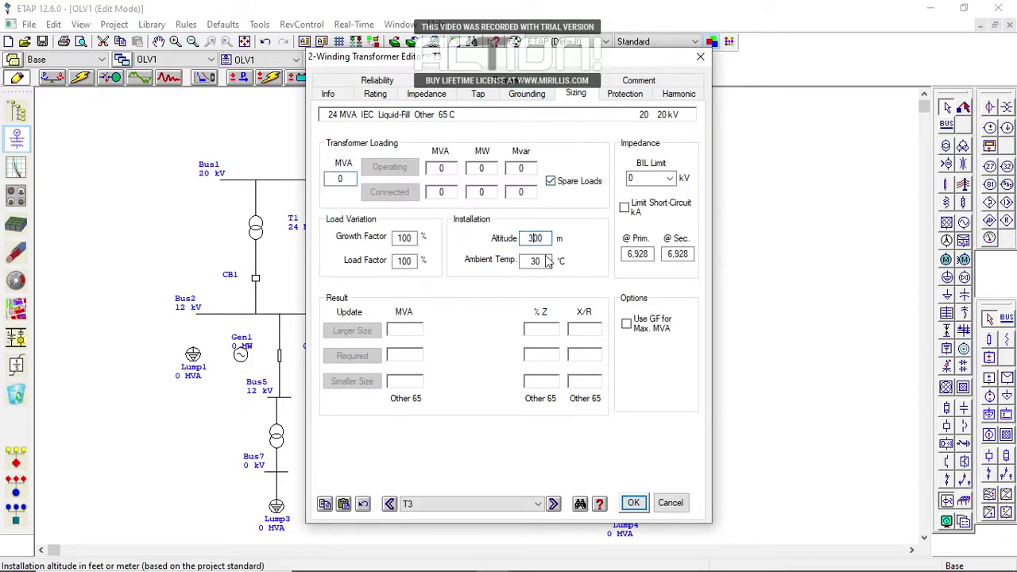
click(634, 503)
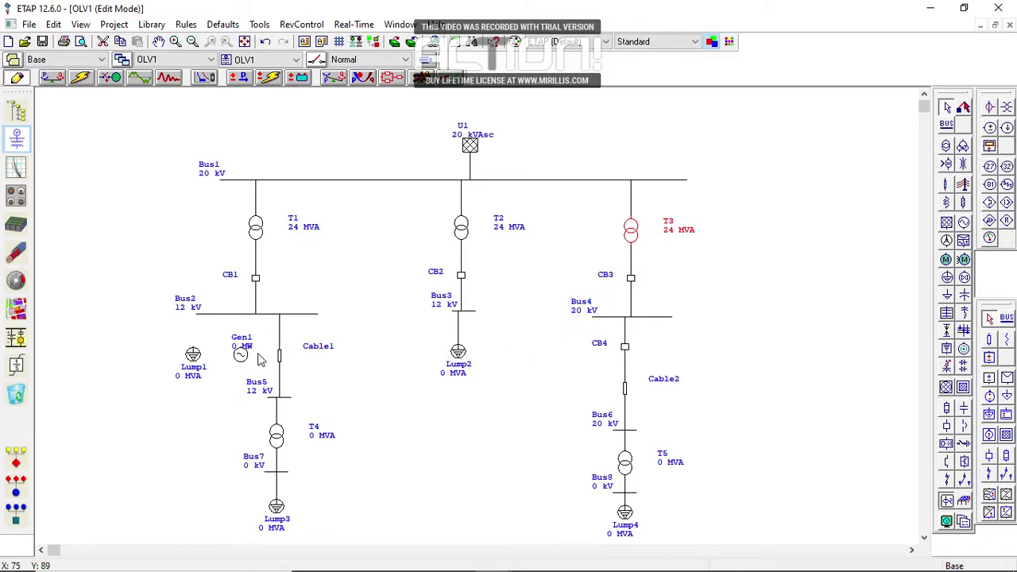
Connect generator Gen1 and lumped load Lump1 to Bus2 and straighten Lump1's connection
drag(242, 347, 240, 314)
drag(193, 347, 200, 315)
drag(193, 354, 200, 354)
Rate generator Gen1 at 10 MW with an operating voltage of 98.526 % and a voltage angle of -1.3
double_click(251, 350)
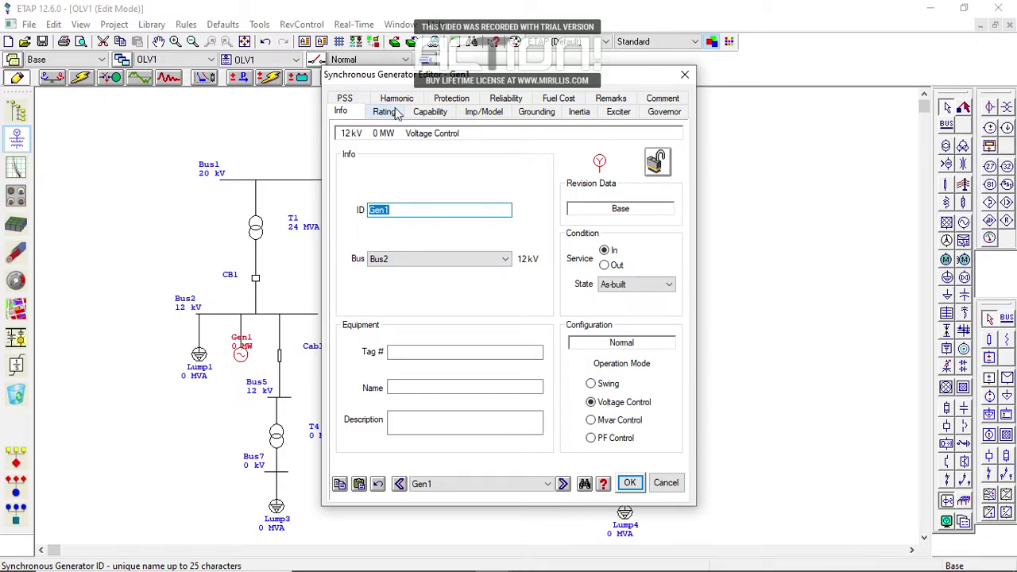
click(397, 114)
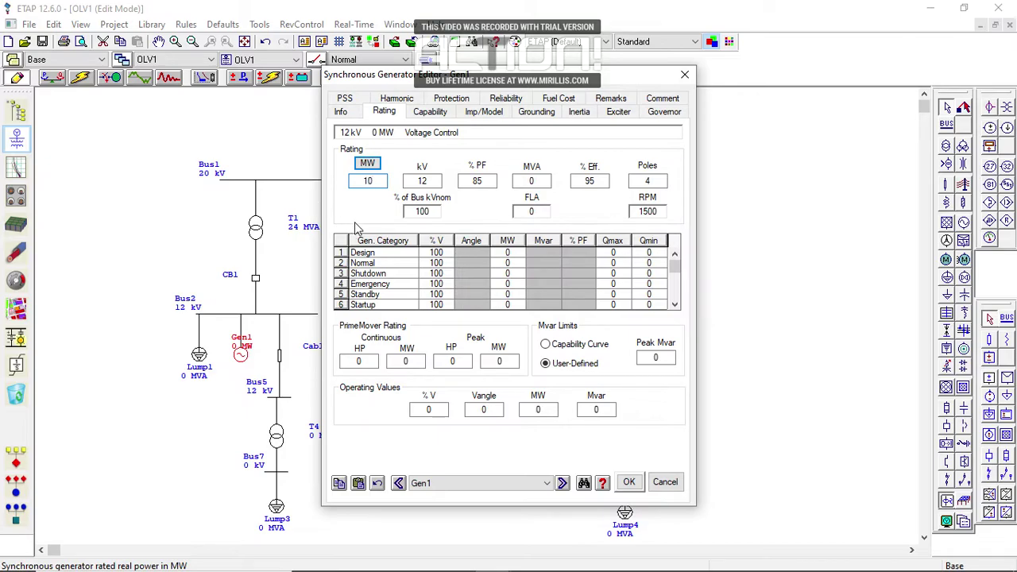
click(358, 220)
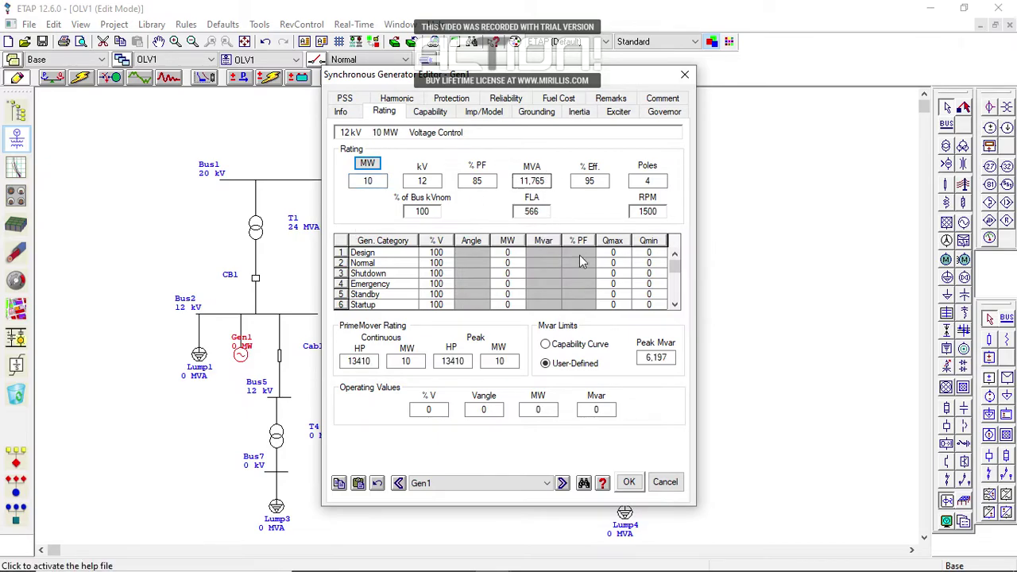
click(421, 410)
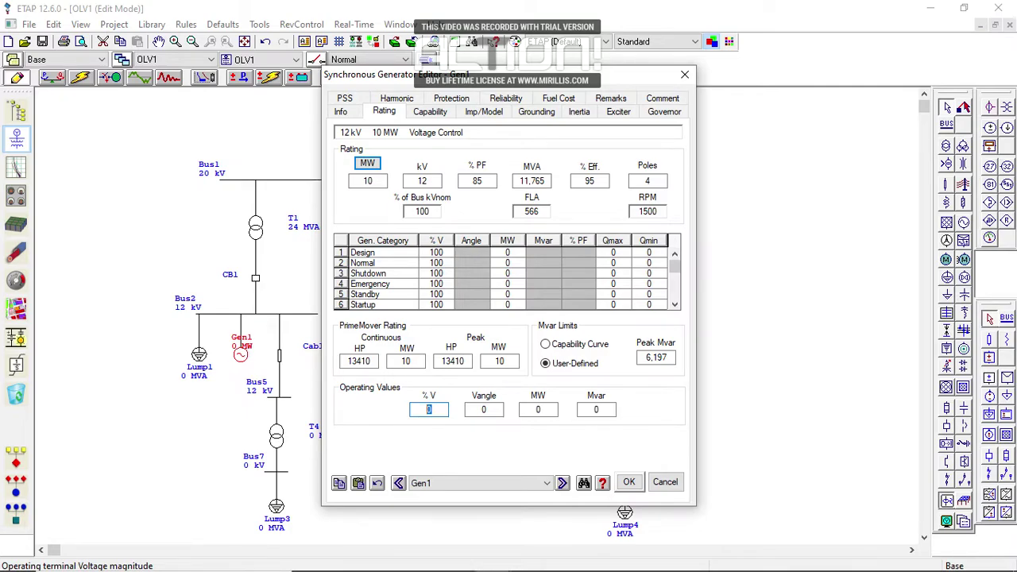
text(98.526)
click(483, 410)
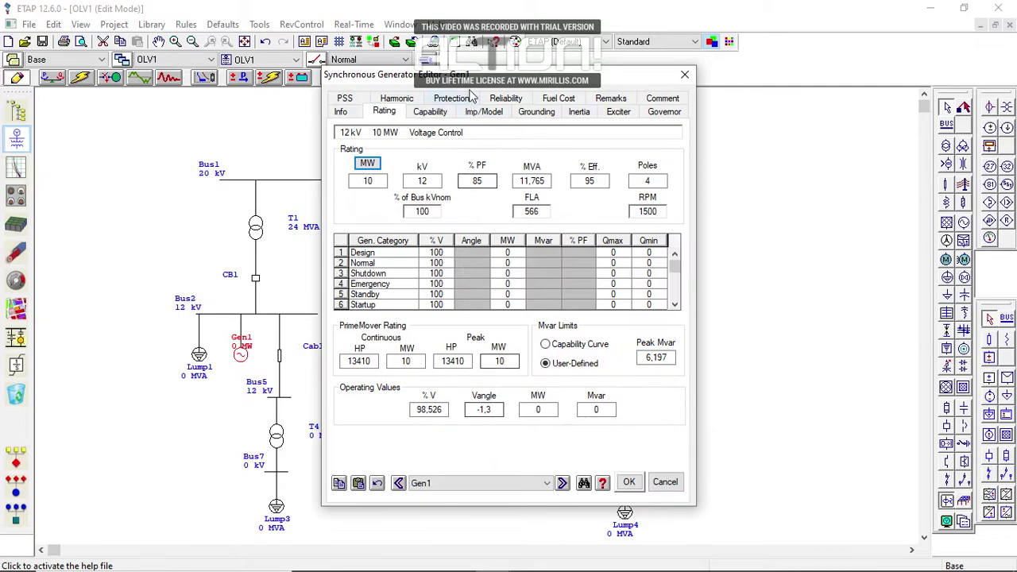
Fill generator Gen1's impedance and dynamic model with typical data and apply the changes
click(479, 112)
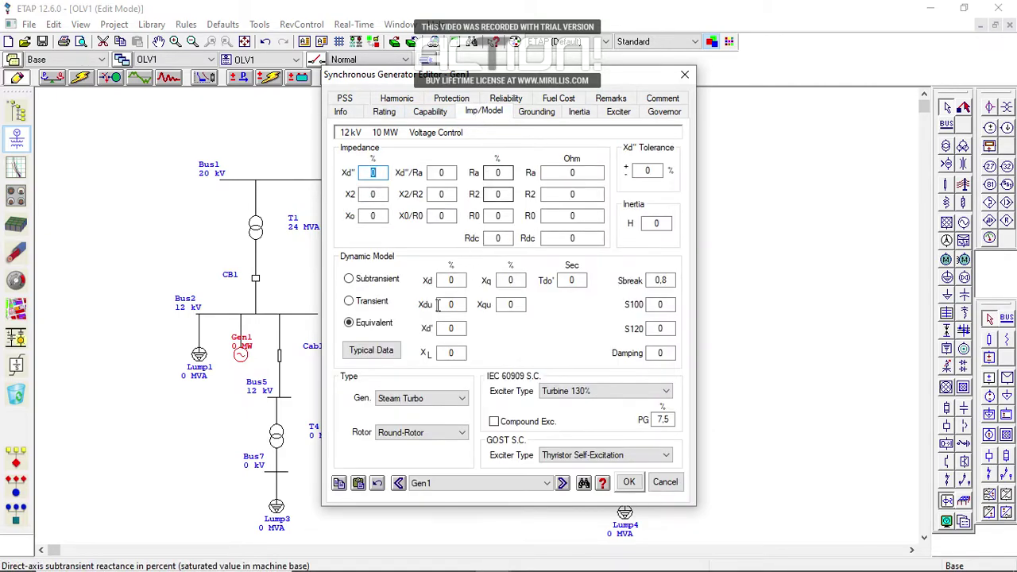
click(372, 351)
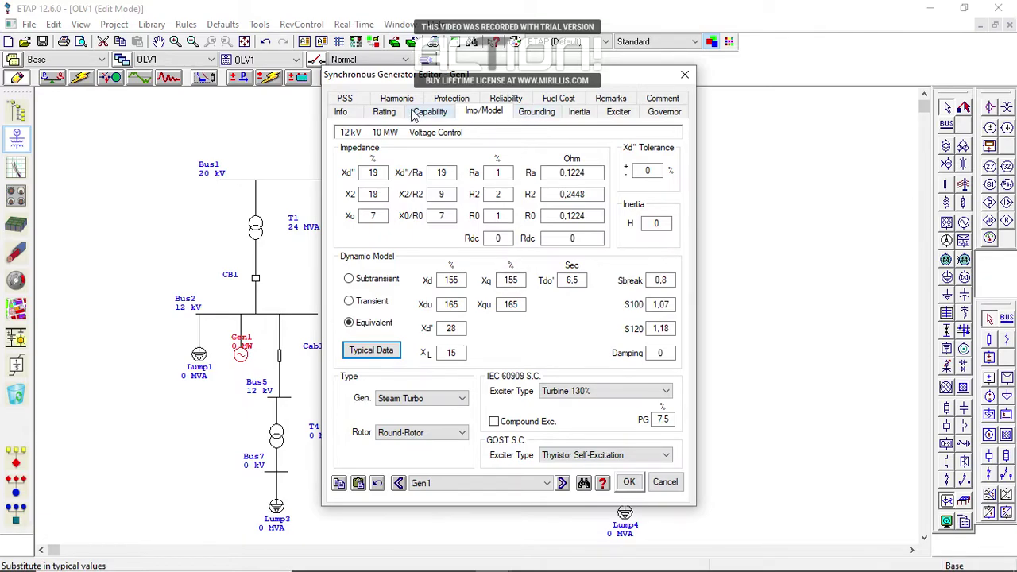
click(386, 113)
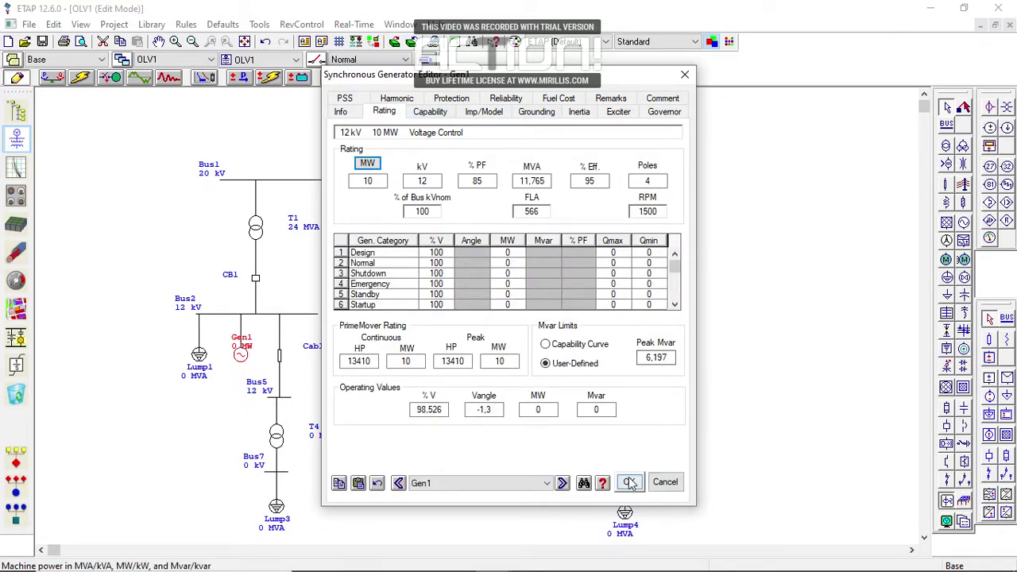
click(629, 482)
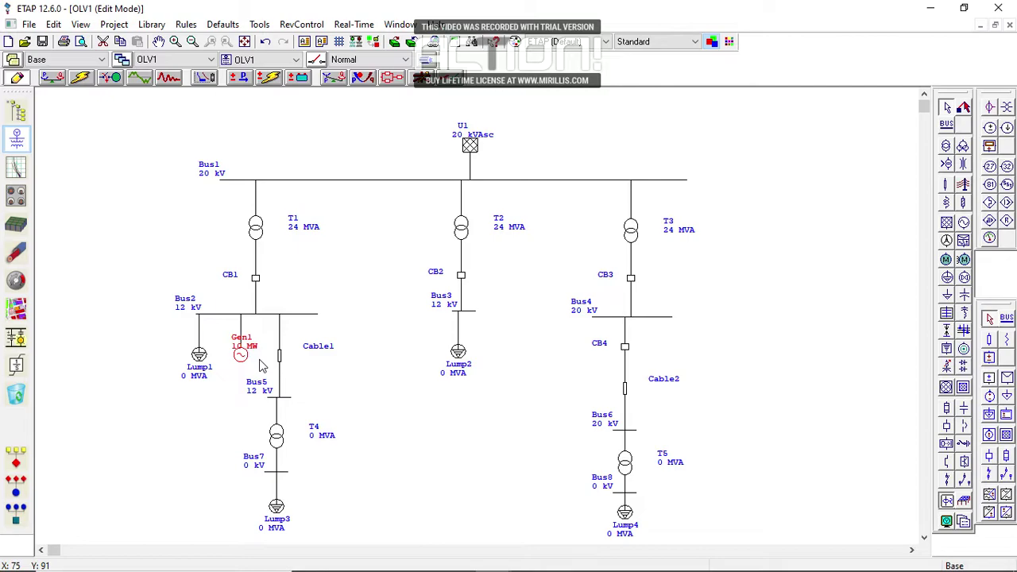
Rate lumped load Lump1 at 5 MVA and check its short-circuit and nameplate data
double_click(200, 357)
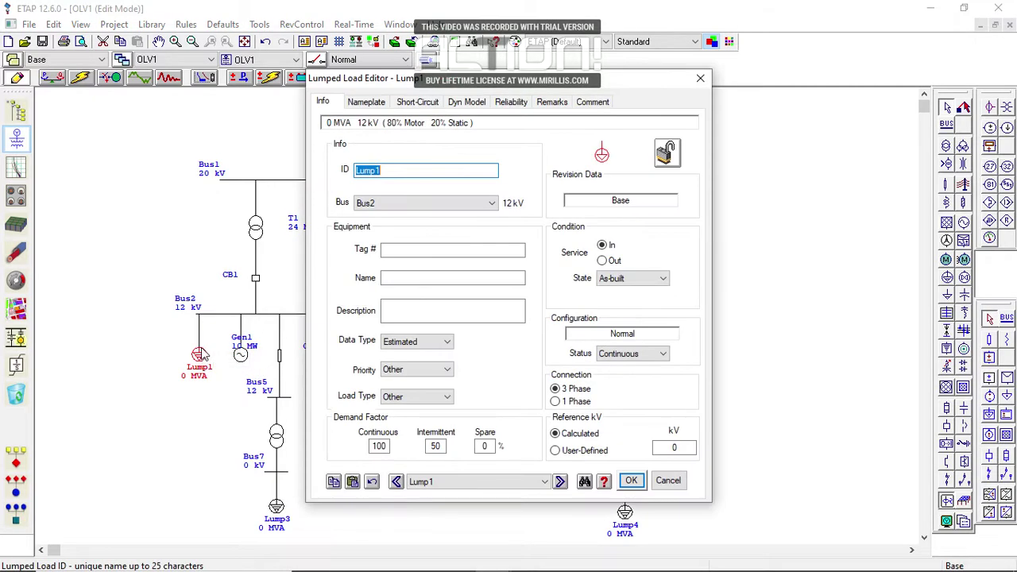
click(371, 103)
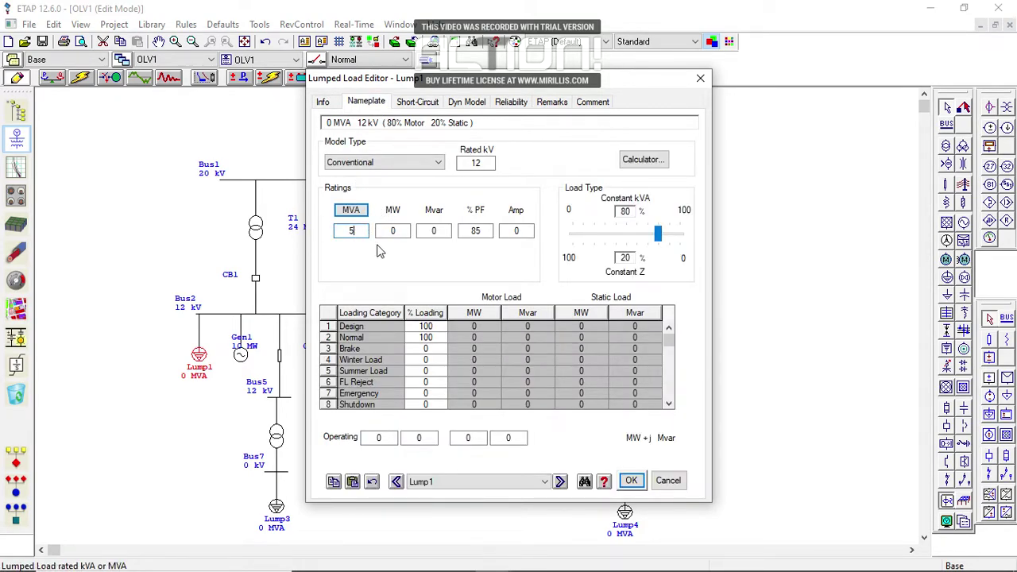
text(5)
key(Tab)
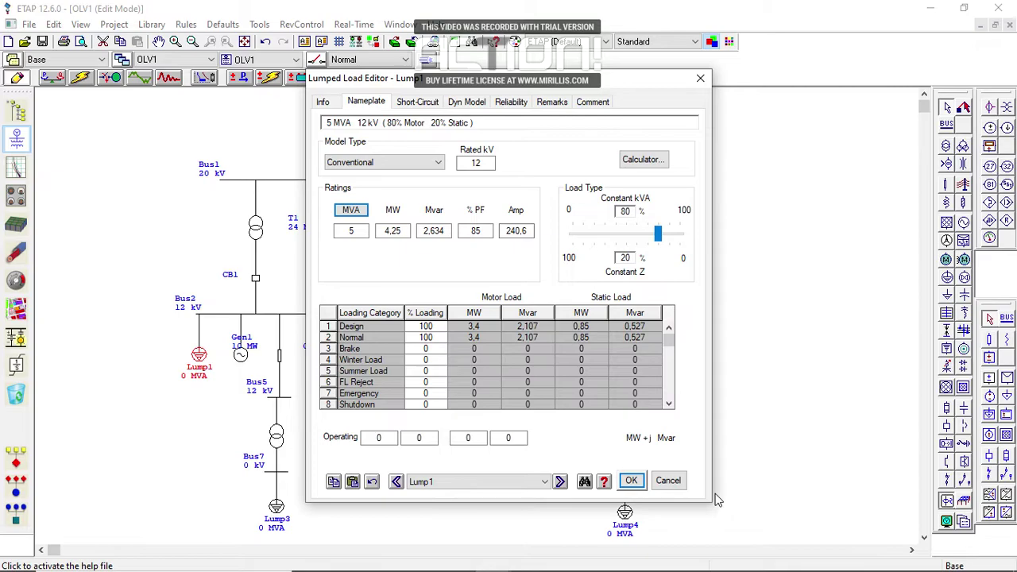
click(631, 481)
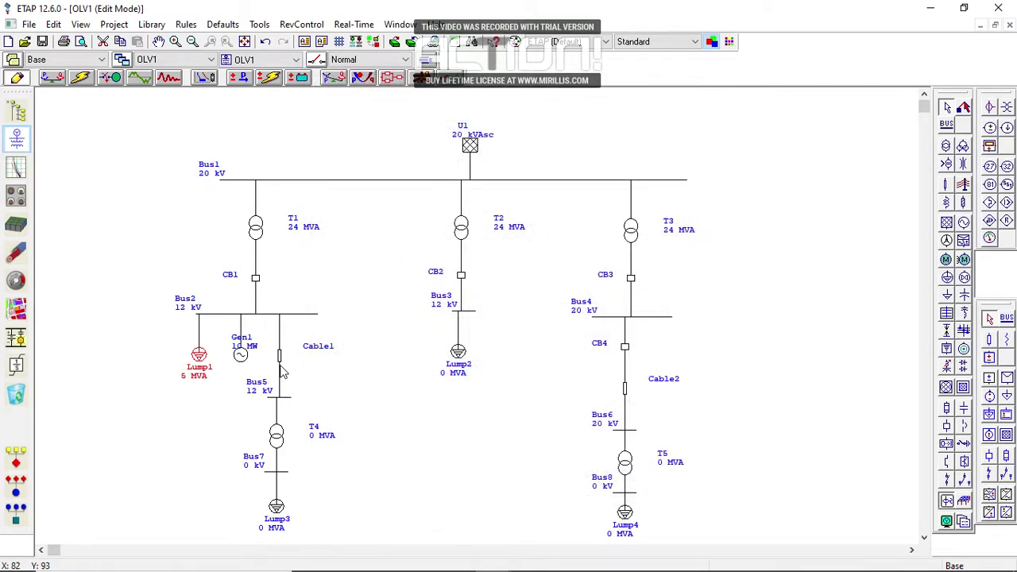
double_click(209, 367)
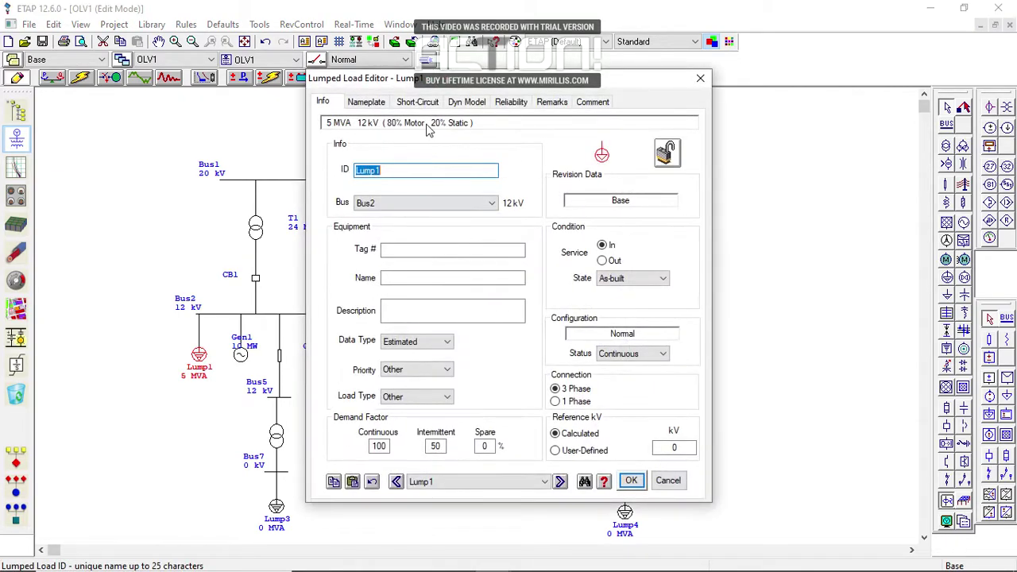
click(419, 102)
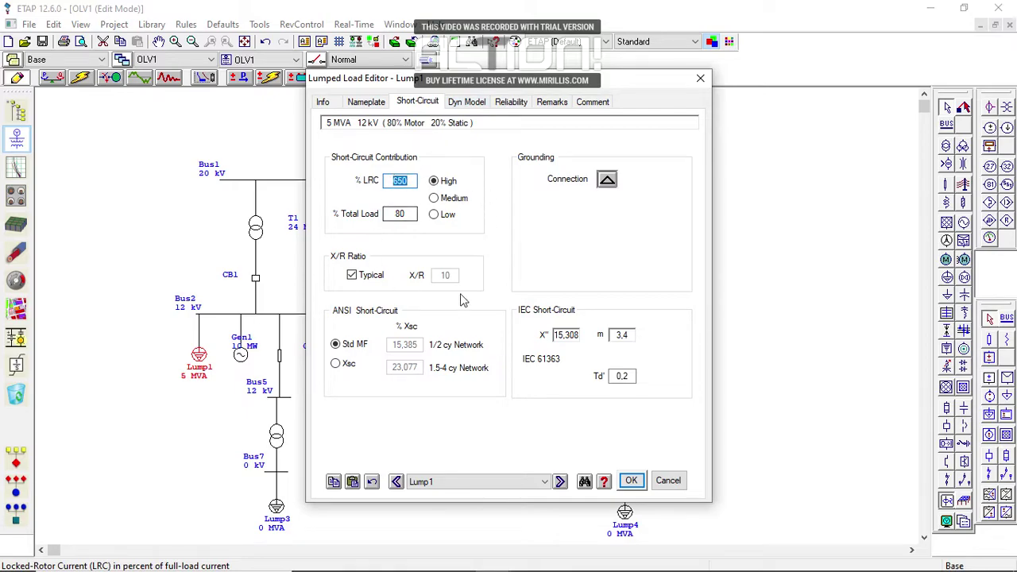
click(363, 104)
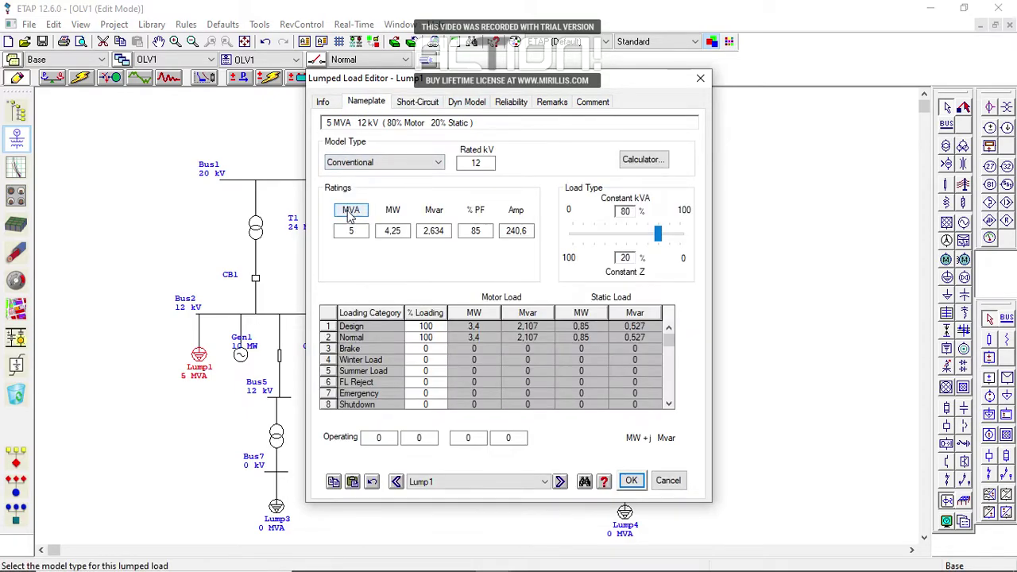
click(631, 480)
Set the length of Cable1 to 60 km
double_click(279, 355)
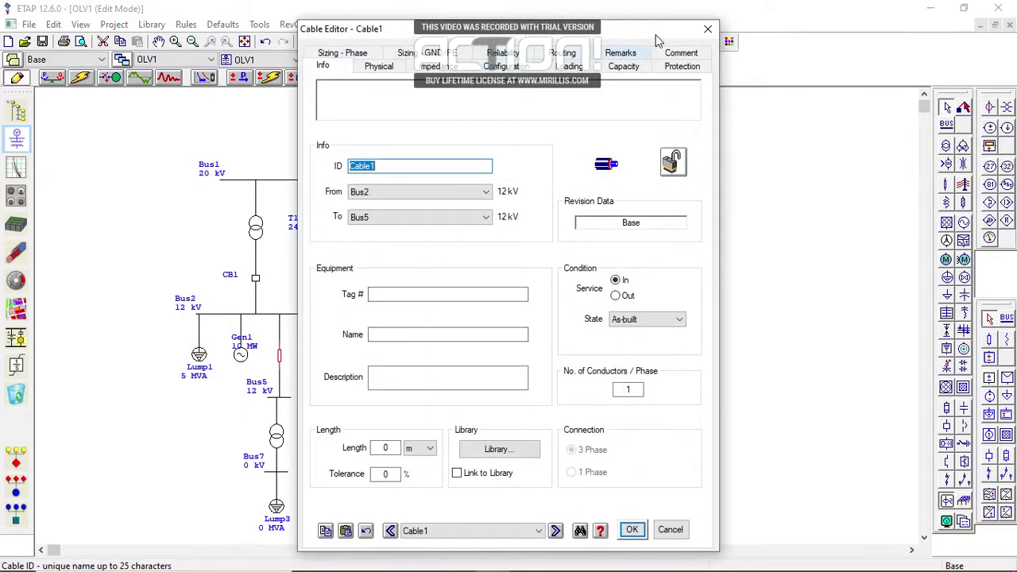
drag(636, 34, 546, 476)
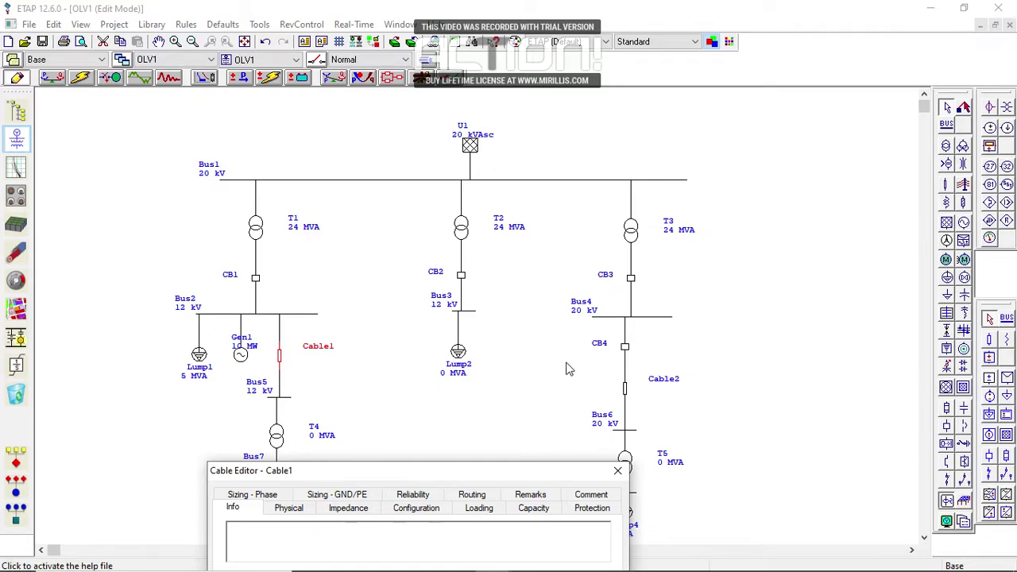
drag(427, 480, 496, 30)
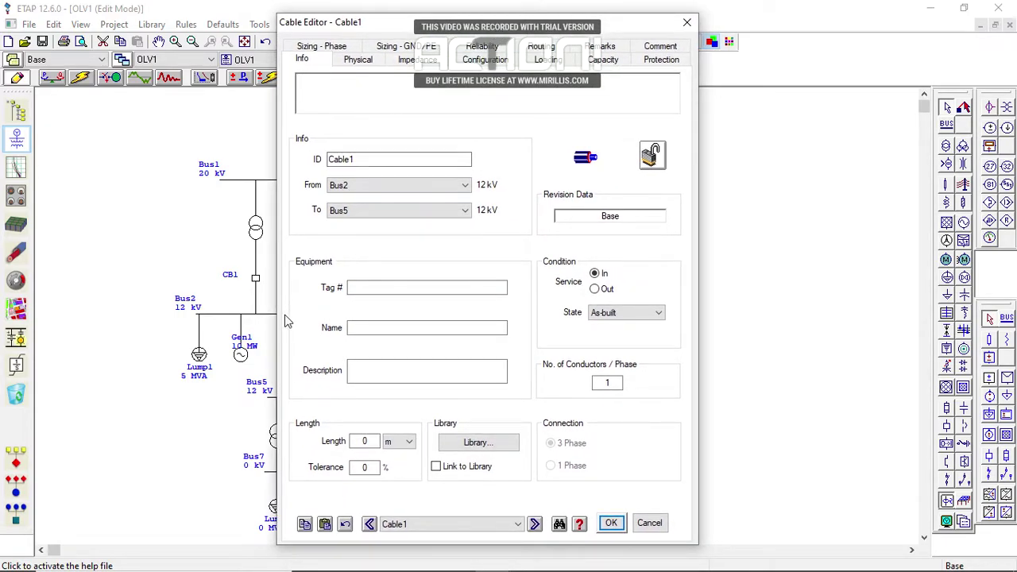
double_click(347, 443)
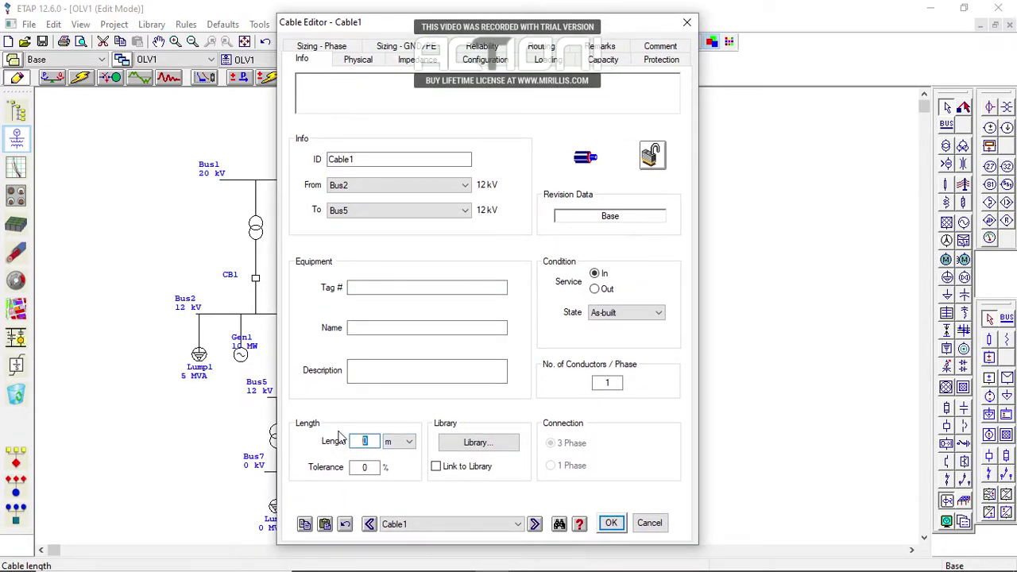
click(400, 442)
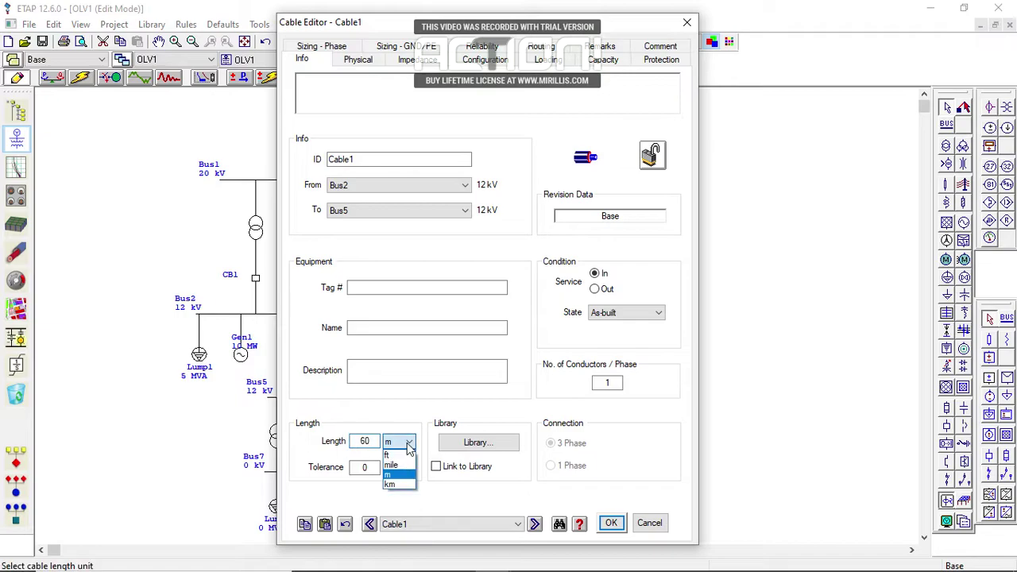
click(390, 482)
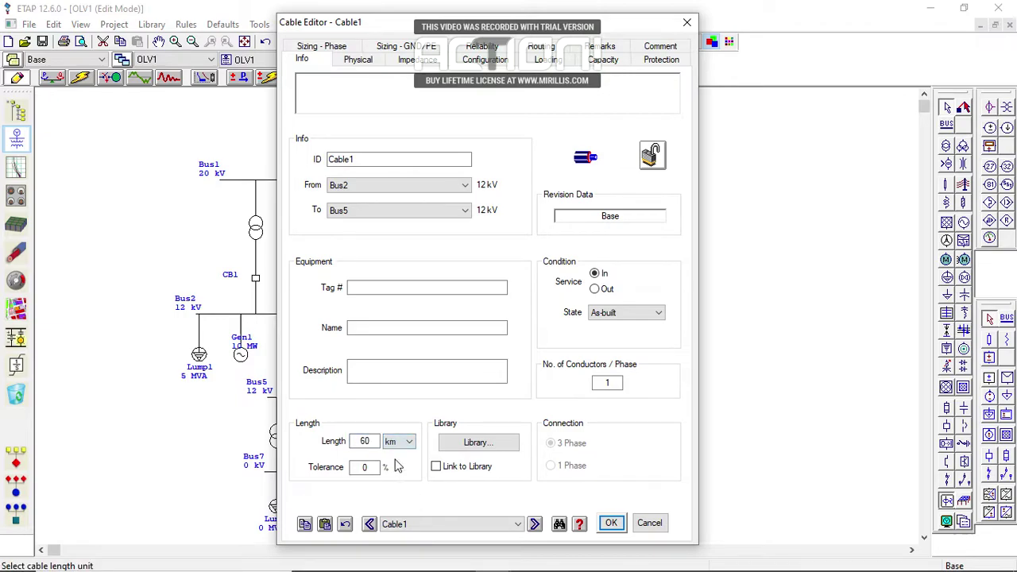
Assign Cable1 the 20 kV Heesung XLPE 3/C copper cable of 35 mm² from the library and check its impedance
click(468, 443)
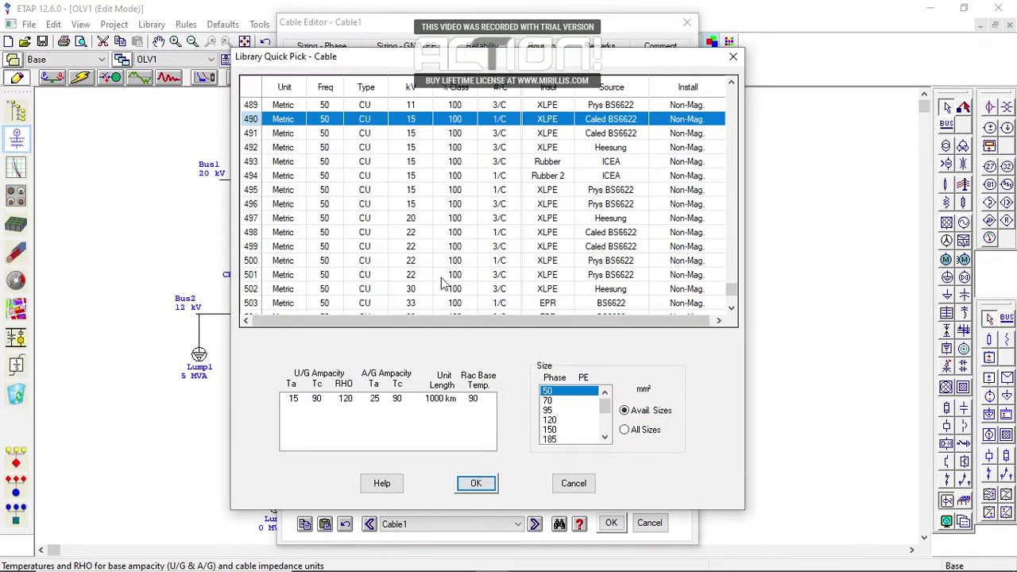
click(286, 218)
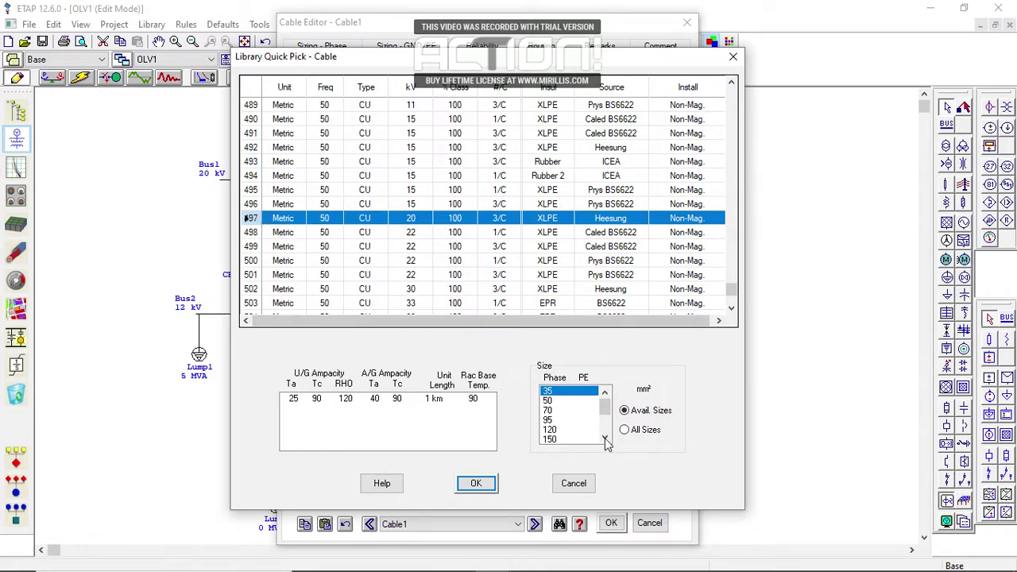
click(476, 483)
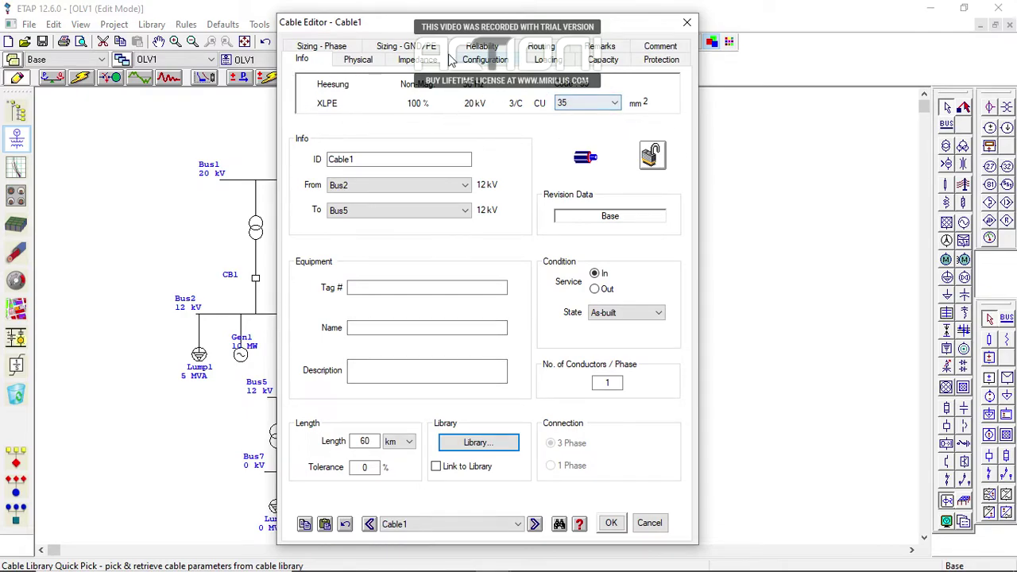
click(417, 59)
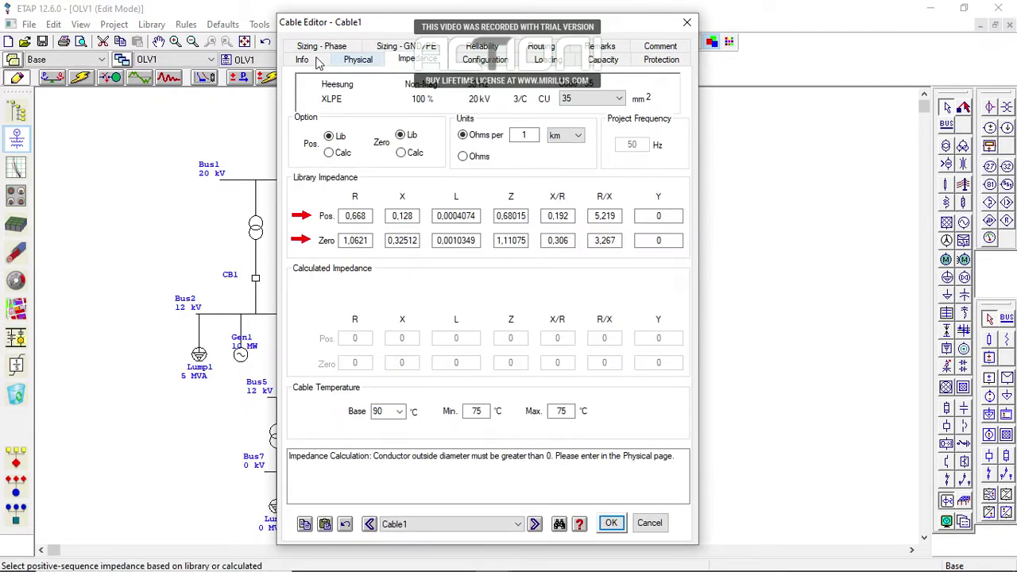
click(316, 62)
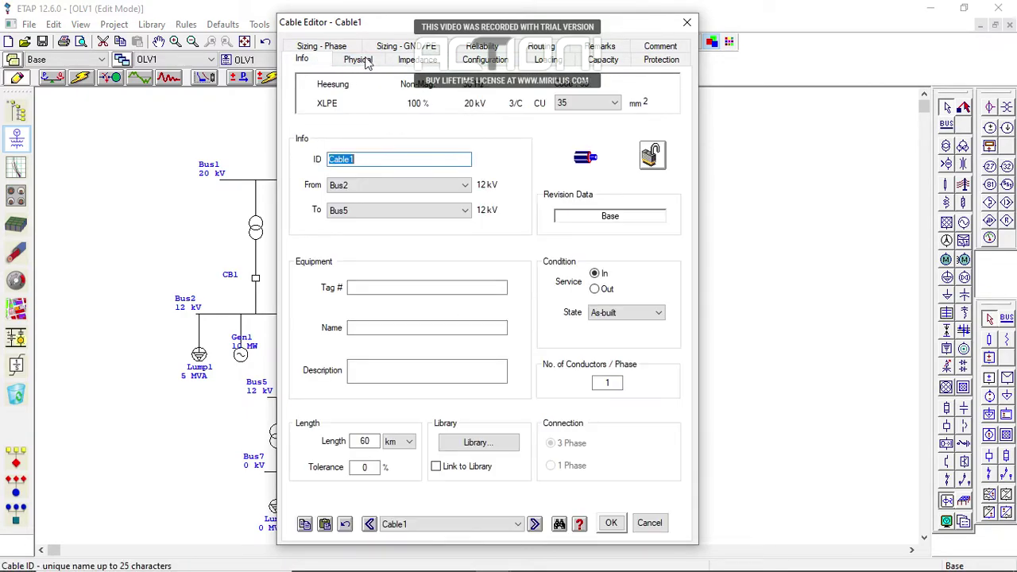
Copy Cable1's data to the default element and paste it into Cable2
click(306, 525)
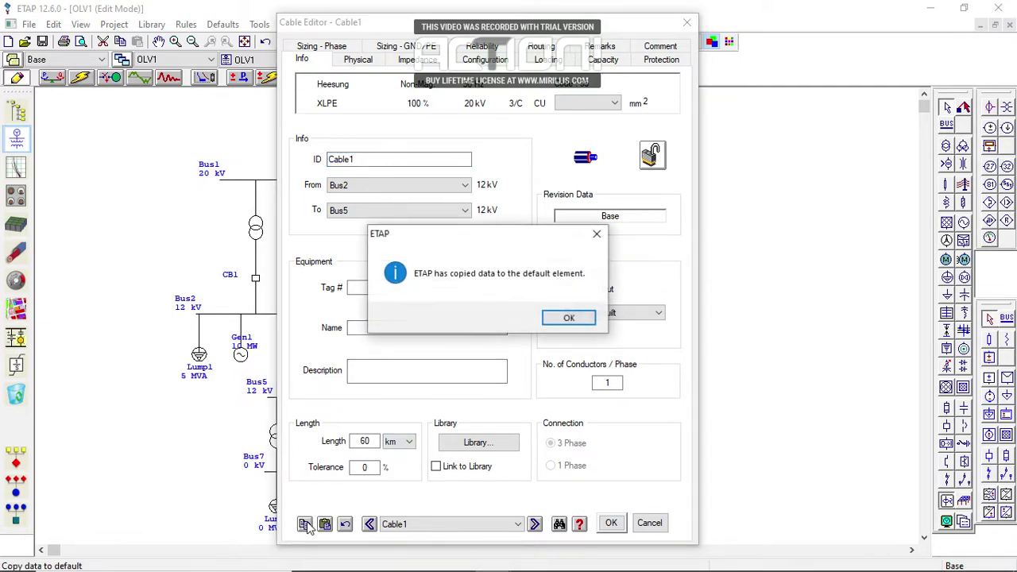
click(572, 319)
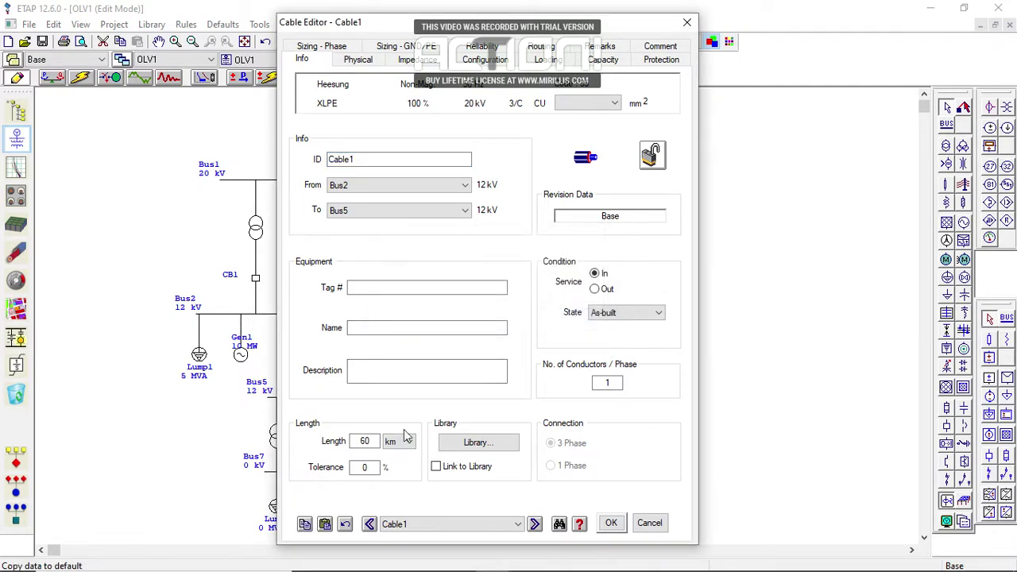
click(536, 524)
click(325, 525)
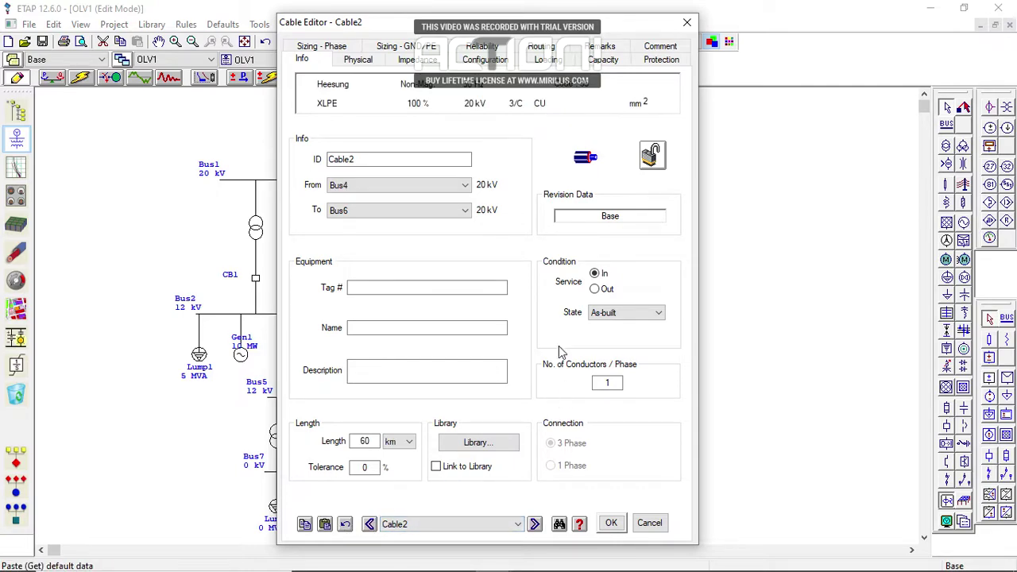
Accept the pasted data for Cable2 and rate lumped load Lump2 on Bus3 at 10 MVA
click(610, 522)
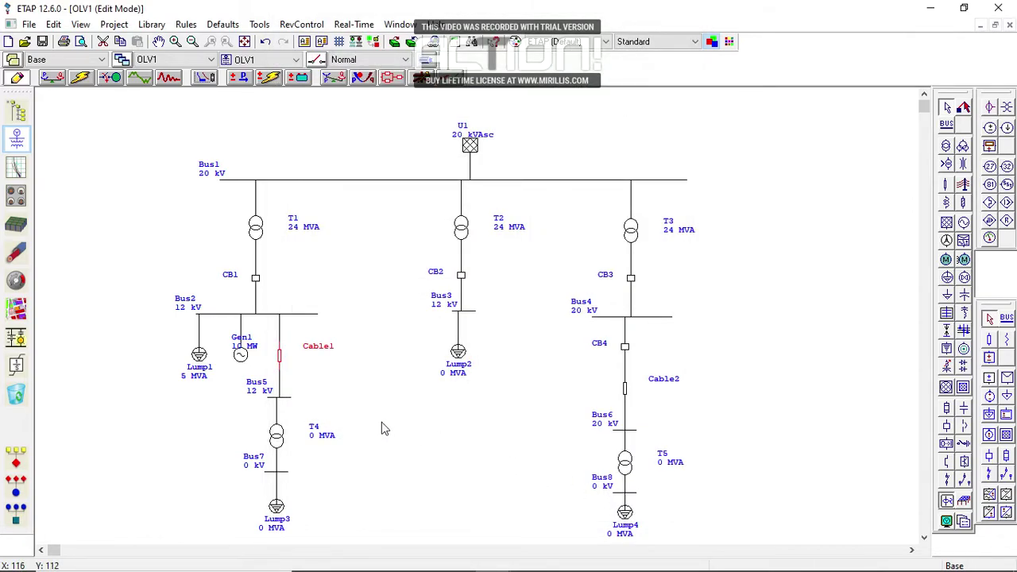
double_click(459, 354)
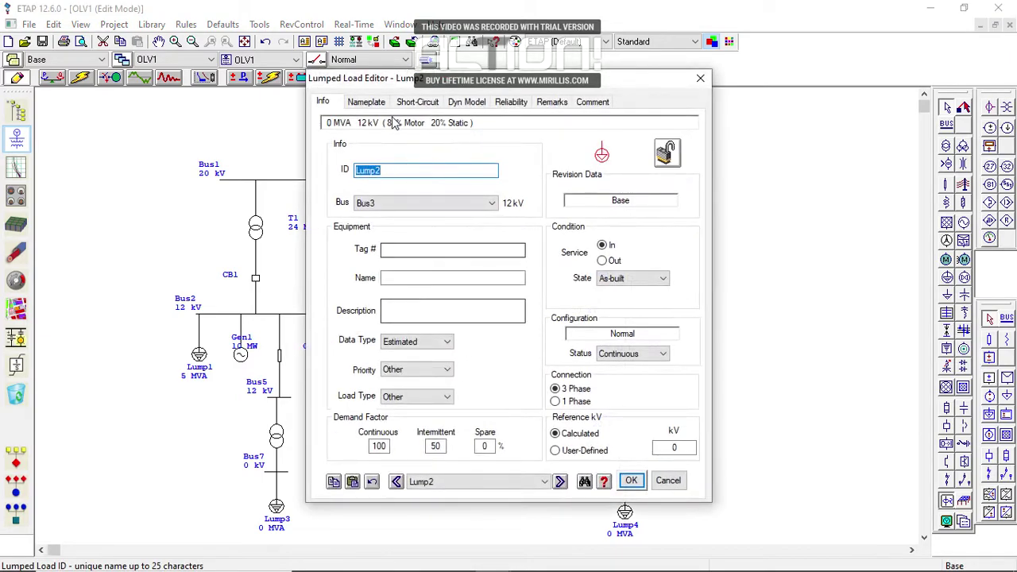
click(378, 104)
click(361, 232)
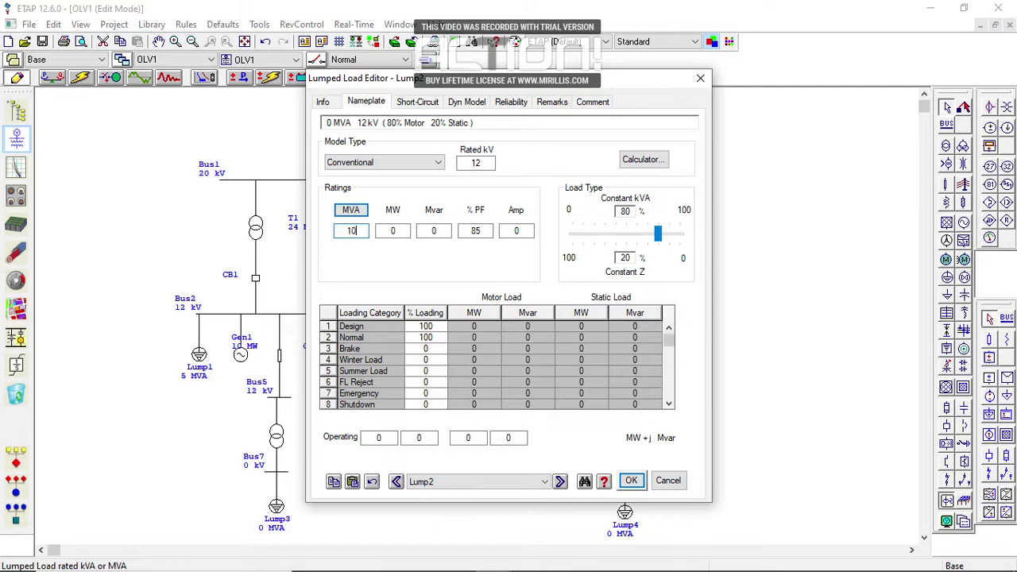
click(380, 278)
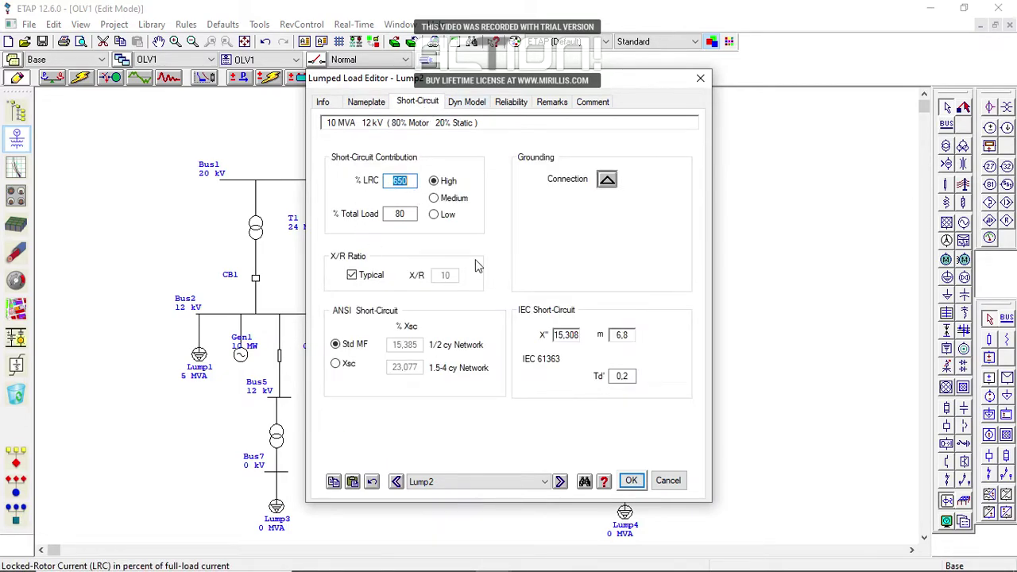
click(633, 480)
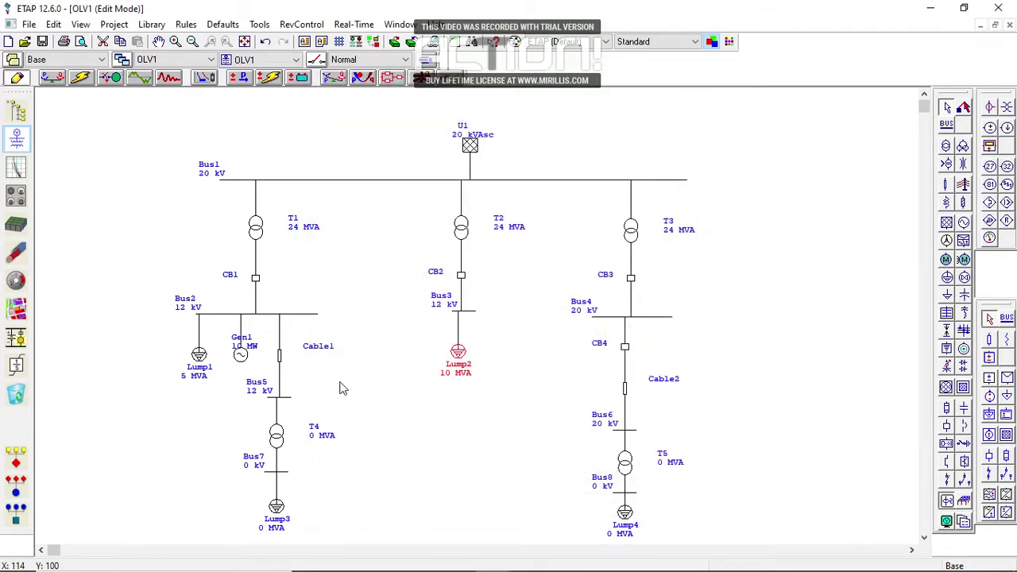
Check the nameplate ratings of lumped load Lump1 and the general information of Lump2
double_click(208, 367)
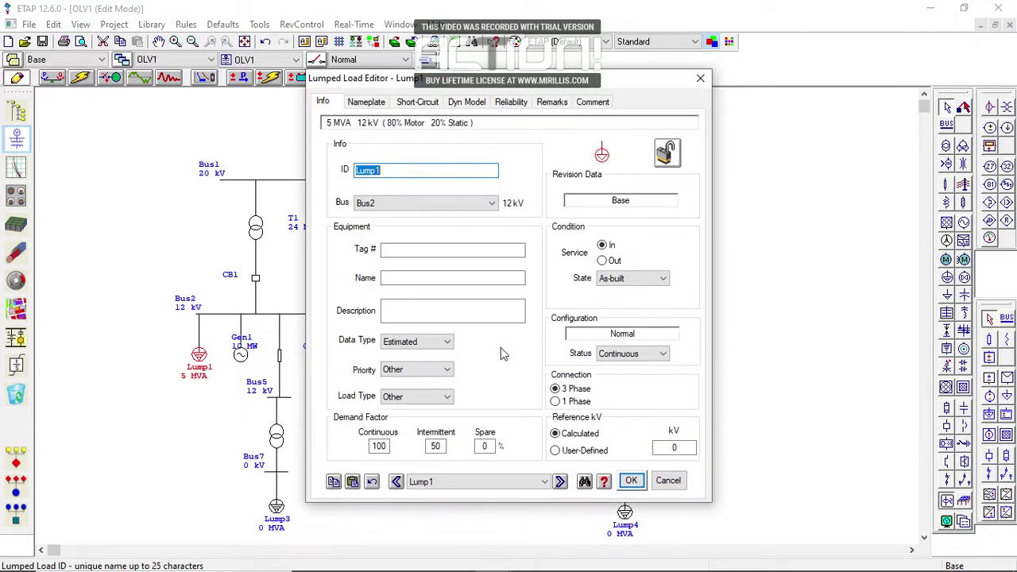
click(367, 101)
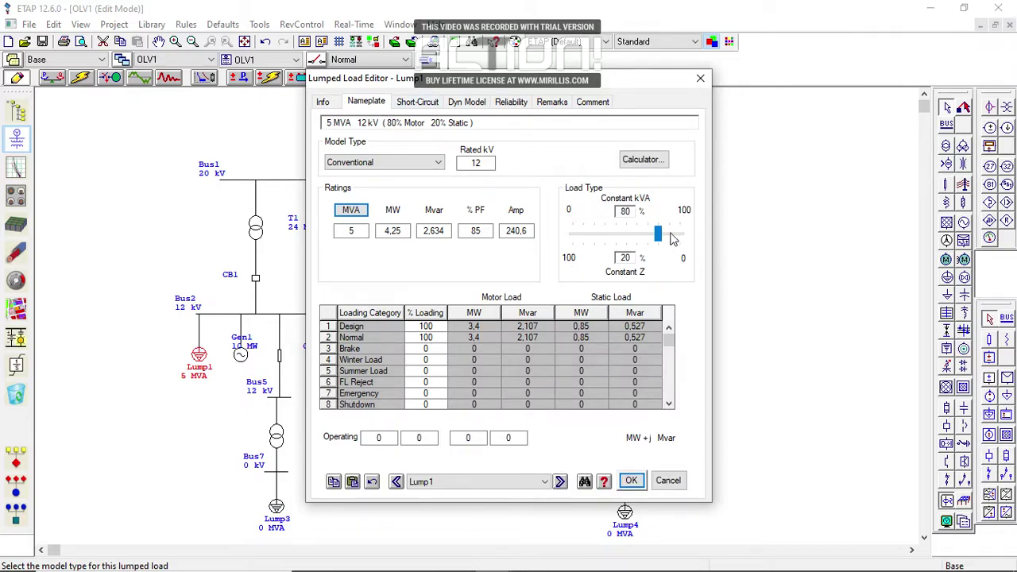
click(636, 480)
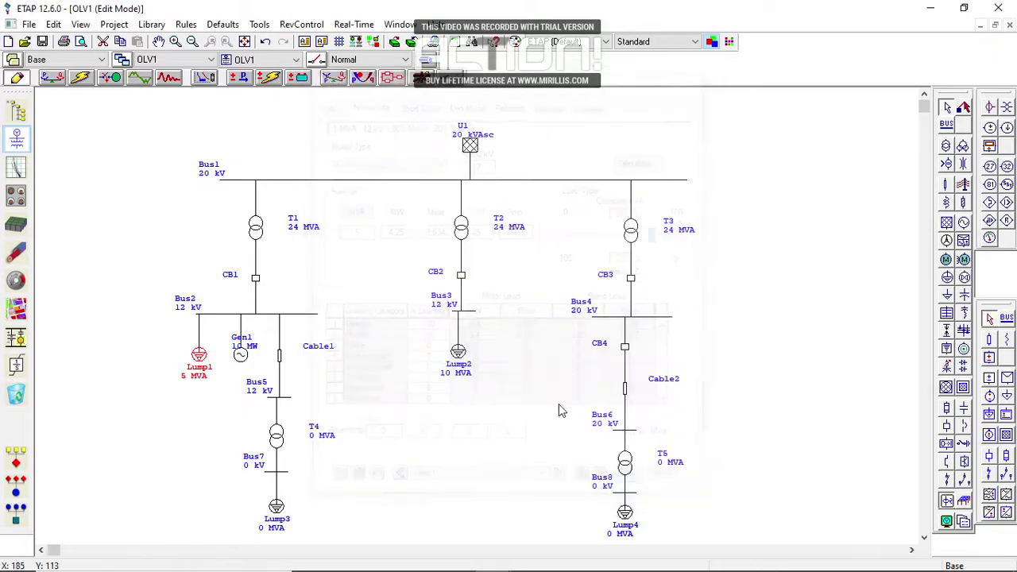
double_click(459, 352)
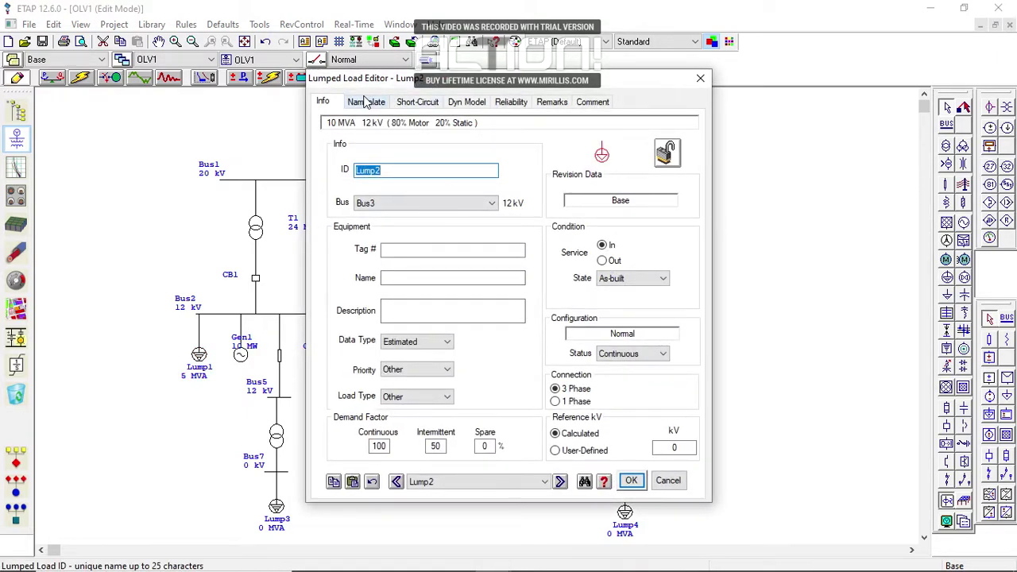
click(631, 480)
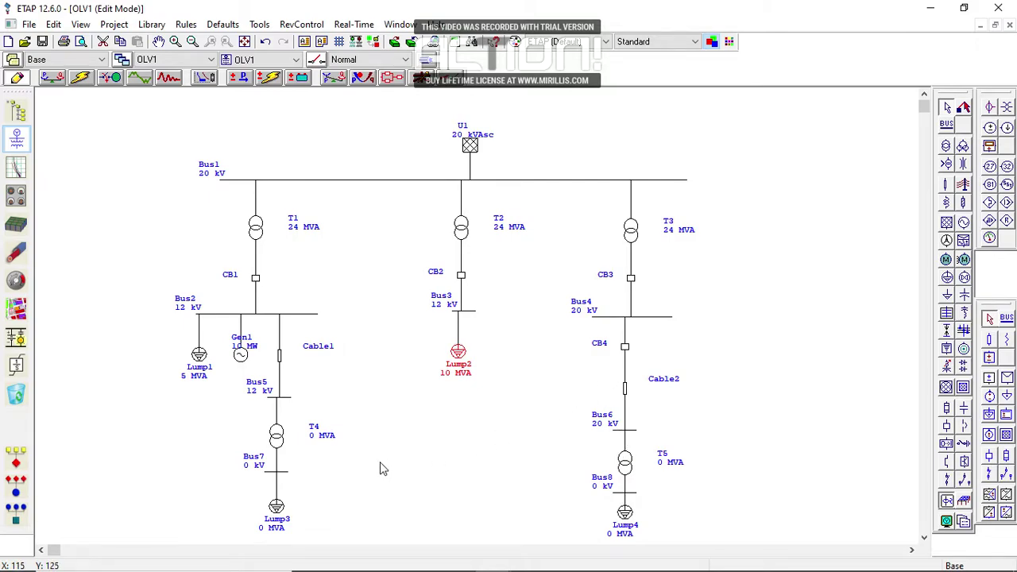
Rate transformer T4 at 5 MVA with a 12 kV secondary and an installation altitude of 3300 m
double_click(278, 433)
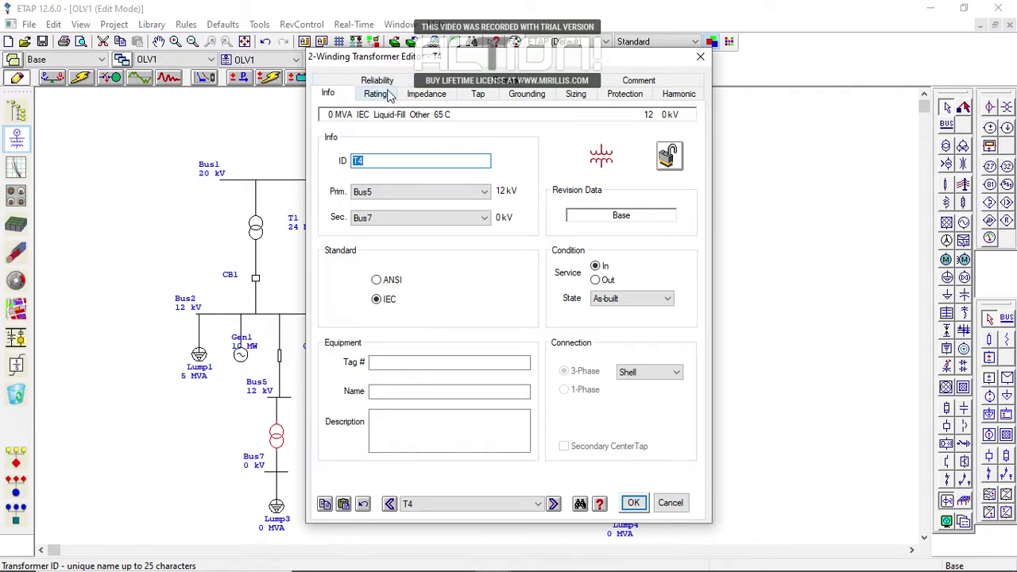
click(377, 94)
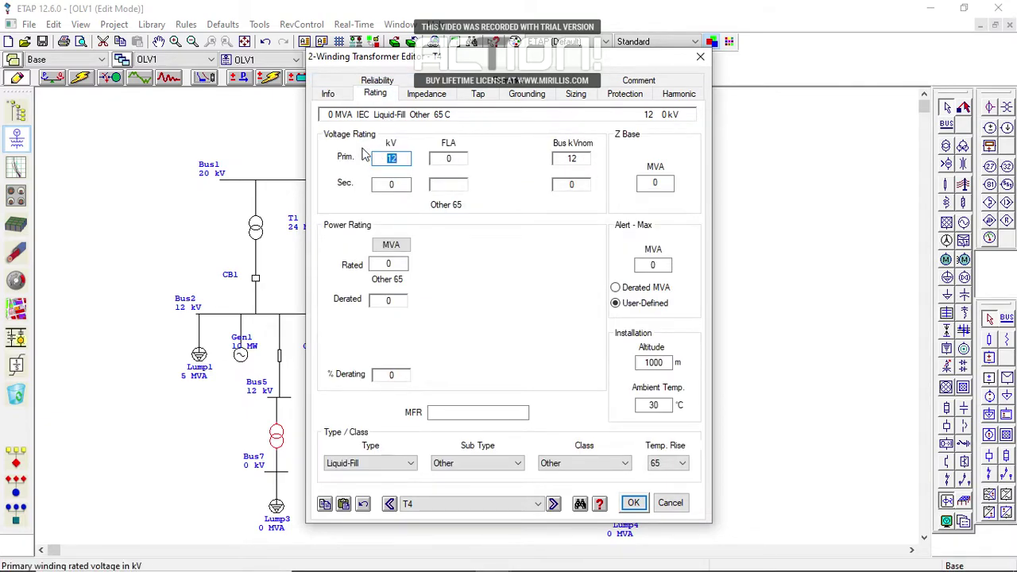
click(403, 184)
text(12)
click(472, 253)
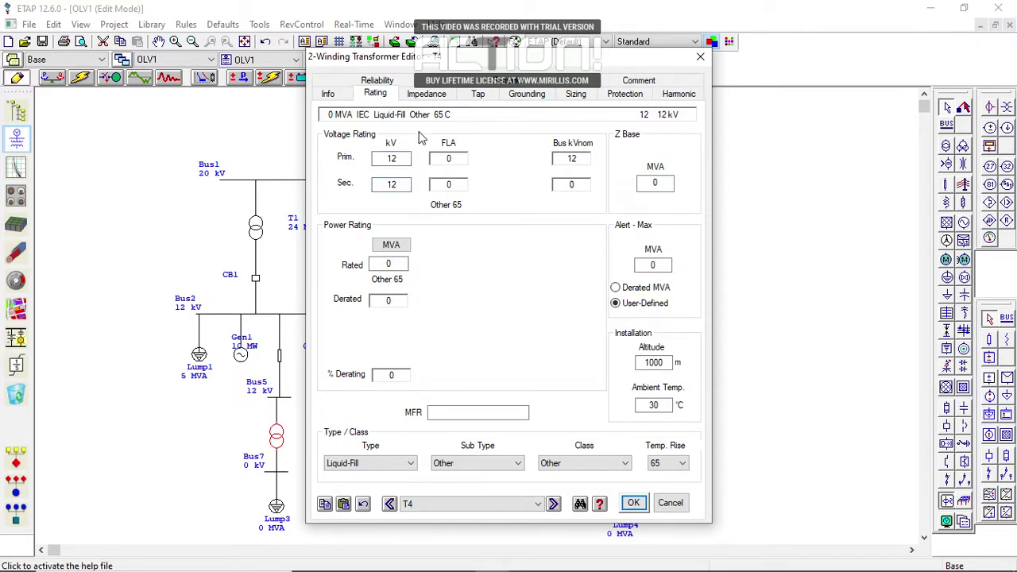
click(406, 266)
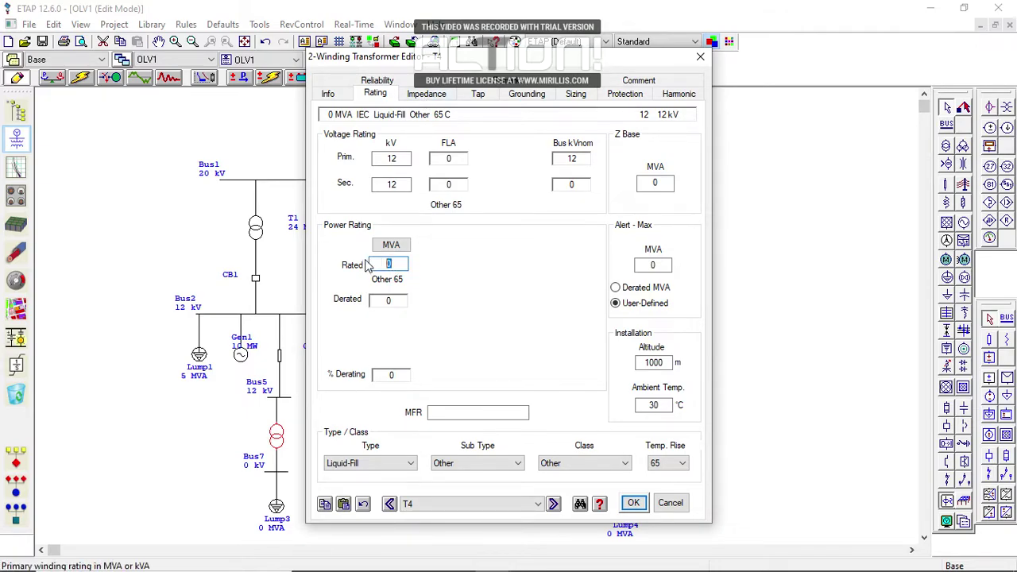
text(5)
click(436, 317)
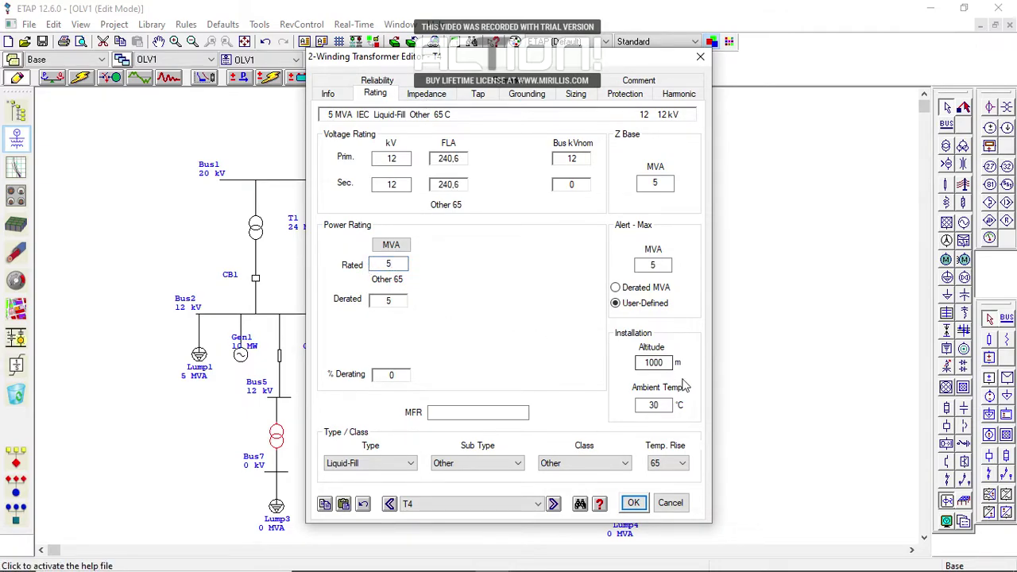
click(647, 363)
text(3300)
click(590, 401)
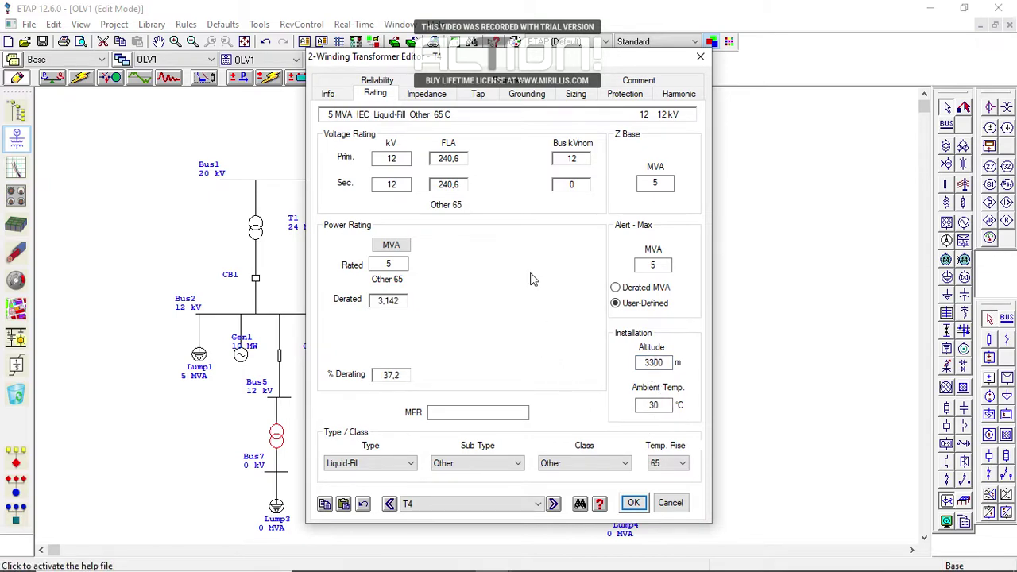
Apply the typical Z and X/R values to transformer T4's impedance
click(445, 96)
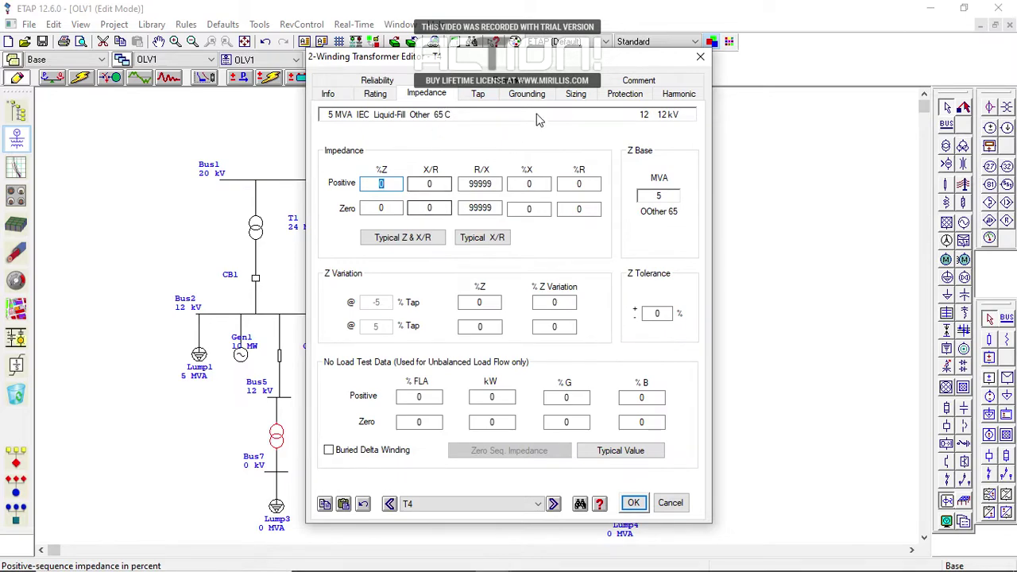
click(398, 236)
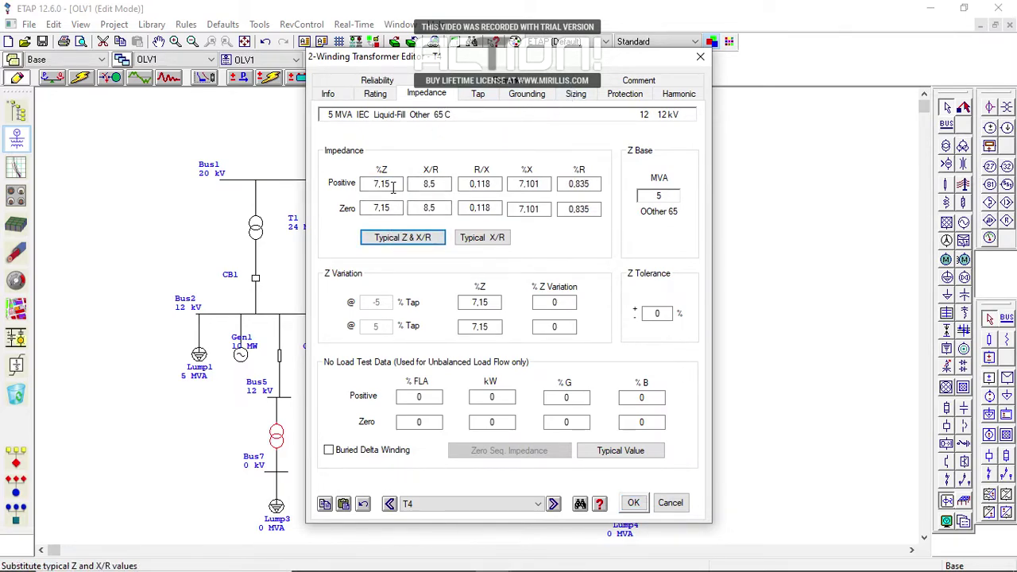
click(434, 183)
Set the installation altitude in T4's sizing data to 3300 m and accept the transformer's data
click(575, 94)
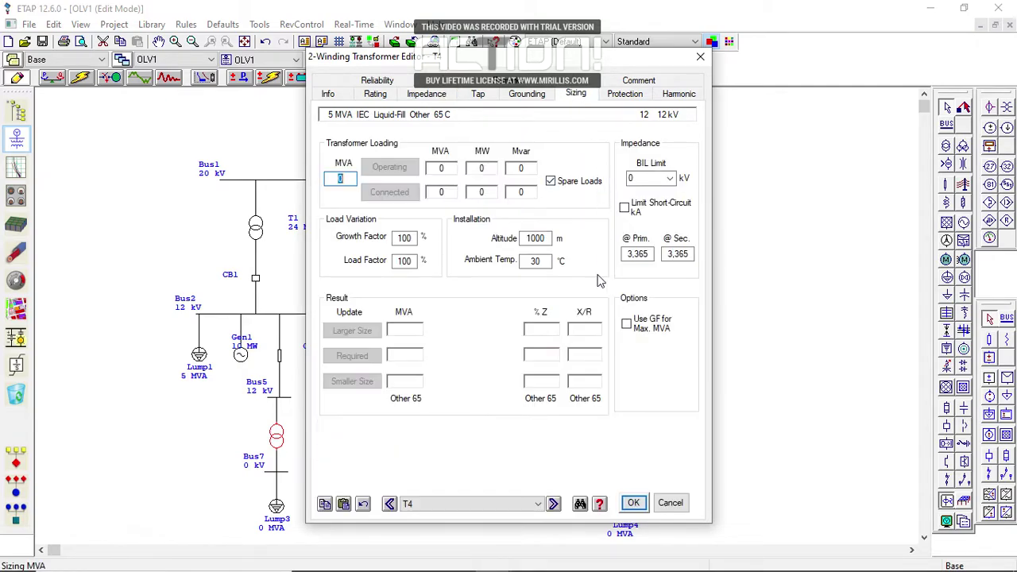
drag(537, 240, 499, 239)
text(33)
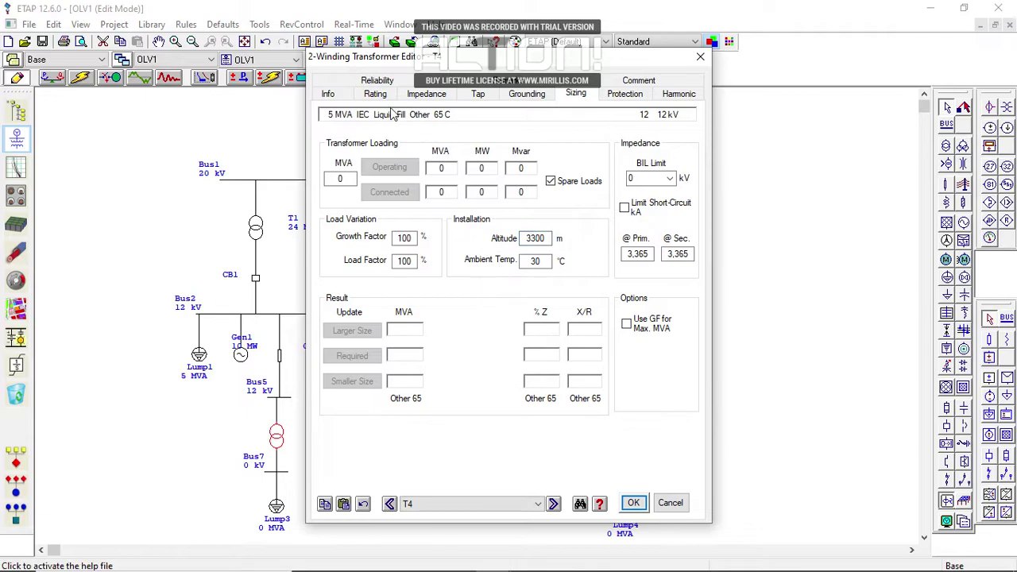
click(334, 96)
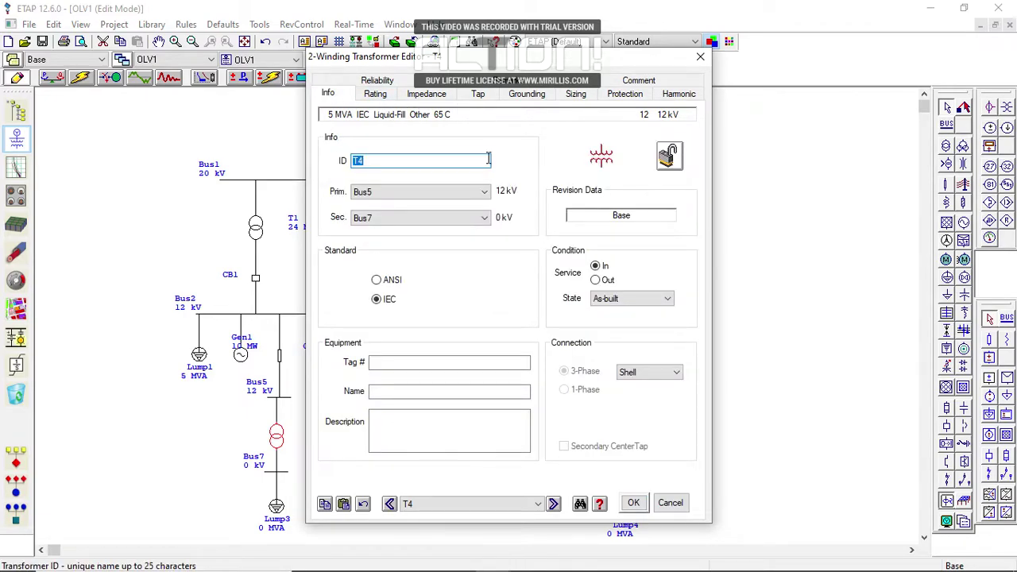
click(632, 503)
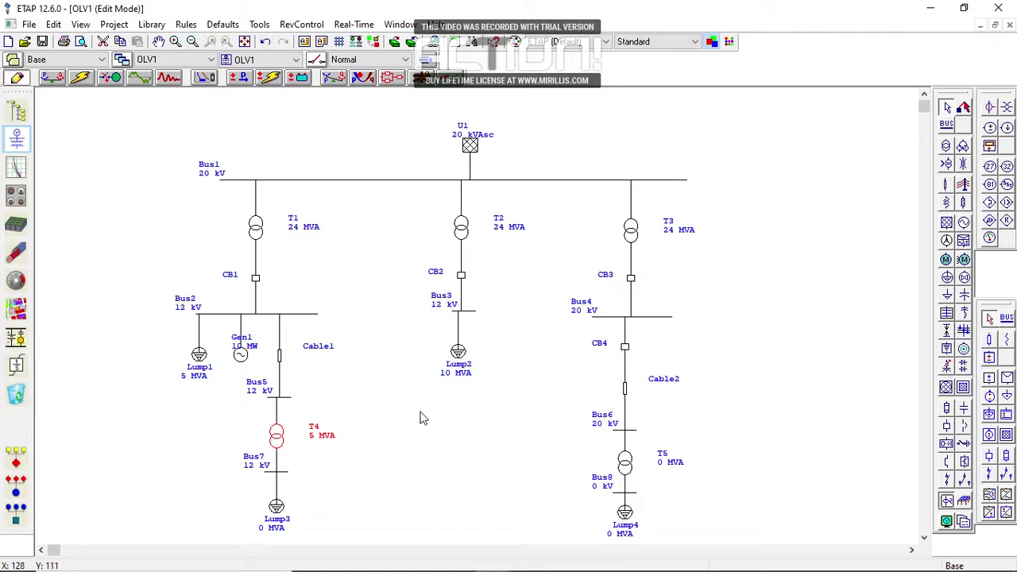
Rate transformer T5 at 5 MVA with a 12 kV secondary and an installation altitude of 3300 m
double_click(627, 467)
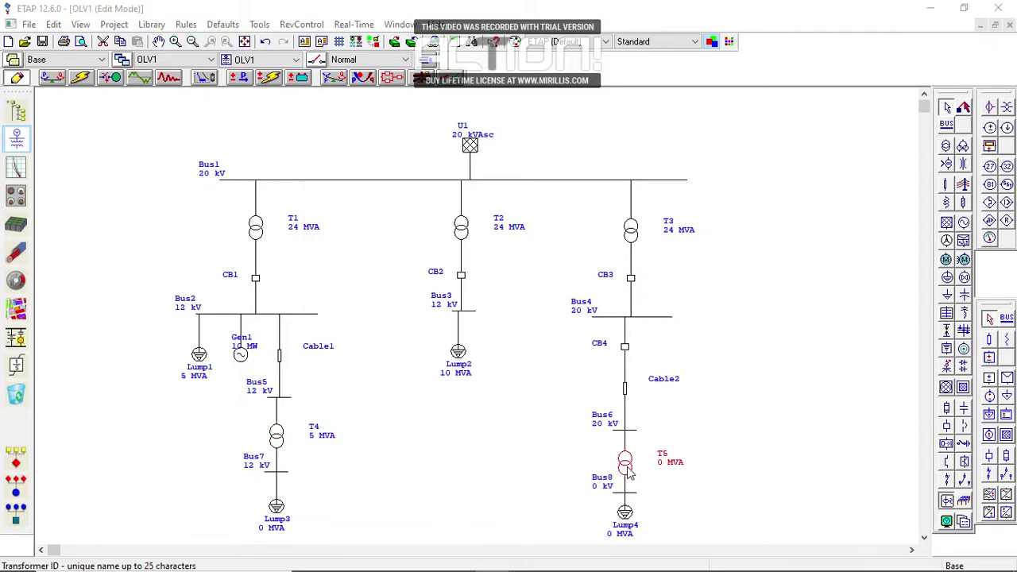
click(375, 94)
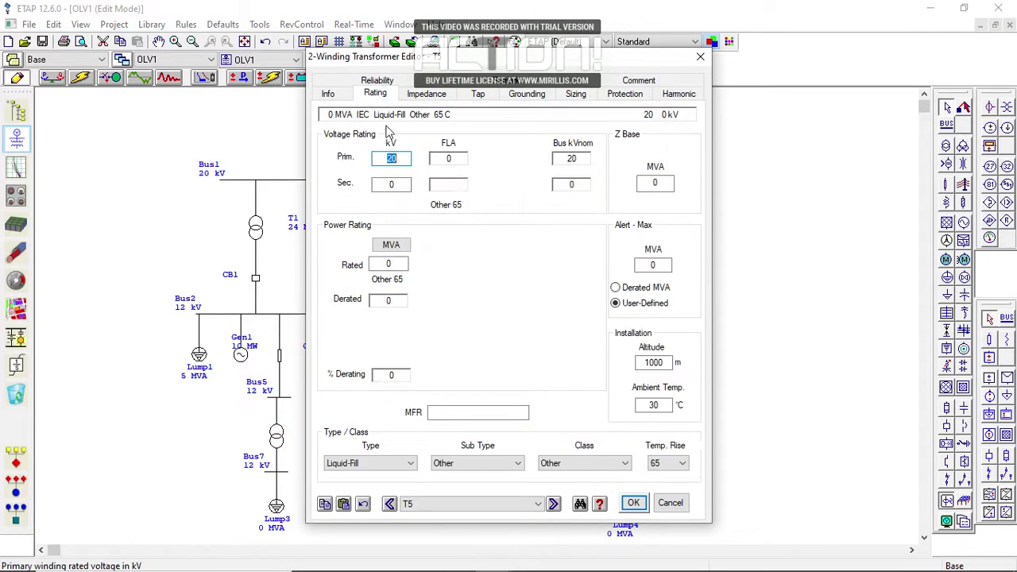
click(383, 185)
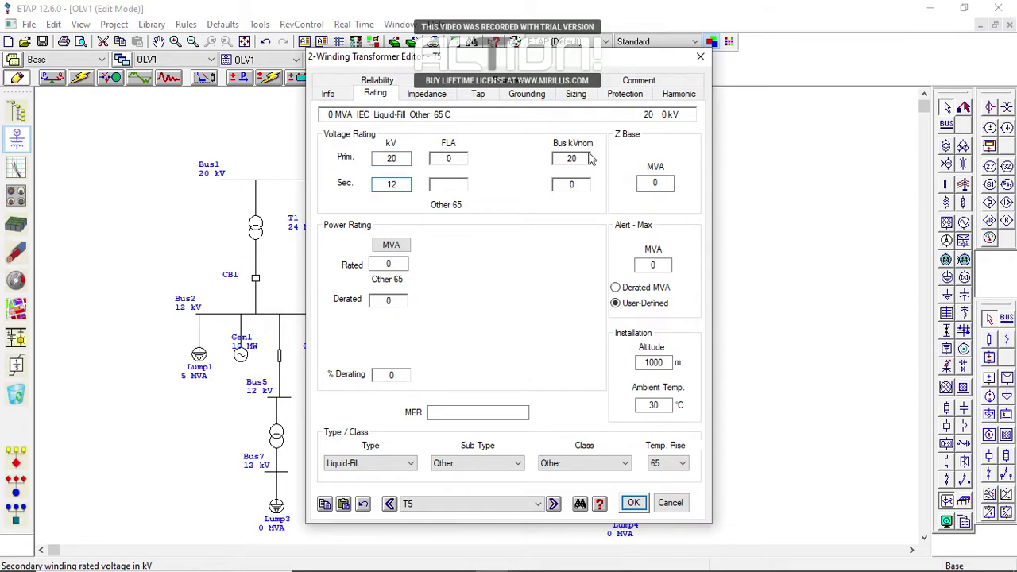
click(397, 267)
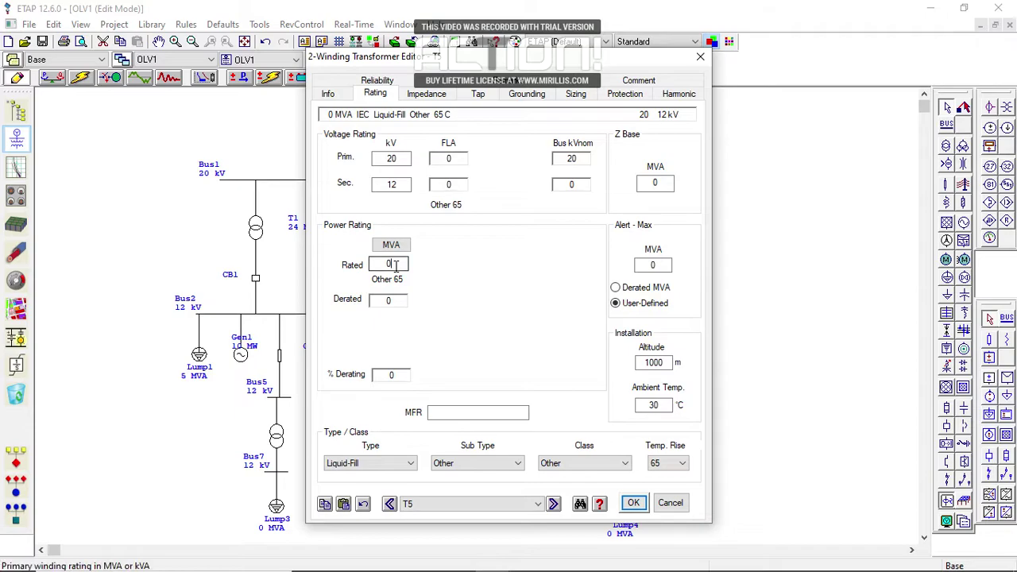
text(5)
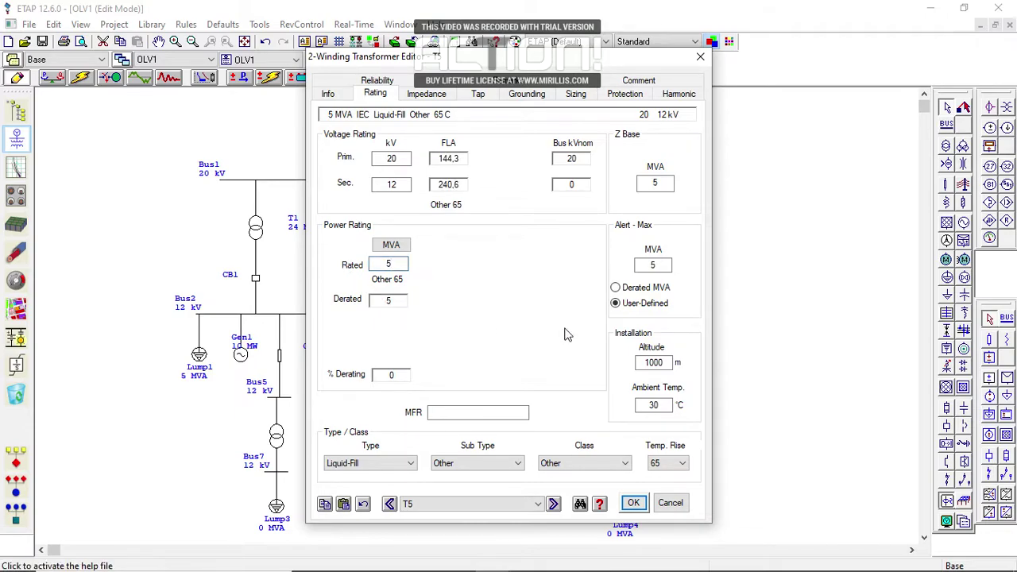
click(652, 363)
text(3300)
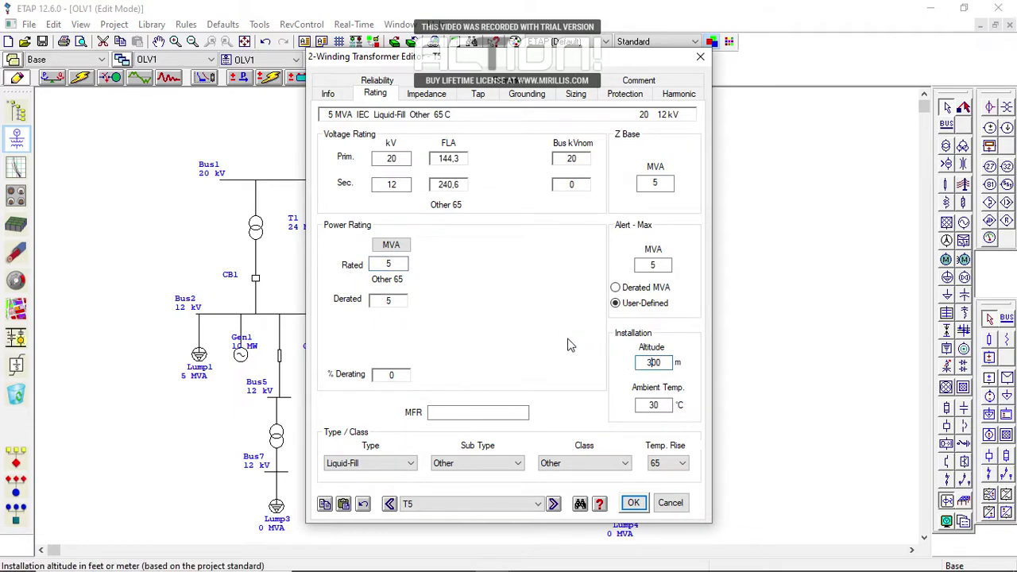
Update the installation altitude in T5's sizing data and apply the typical Z and X/R values to its impedance
click(574, 94)
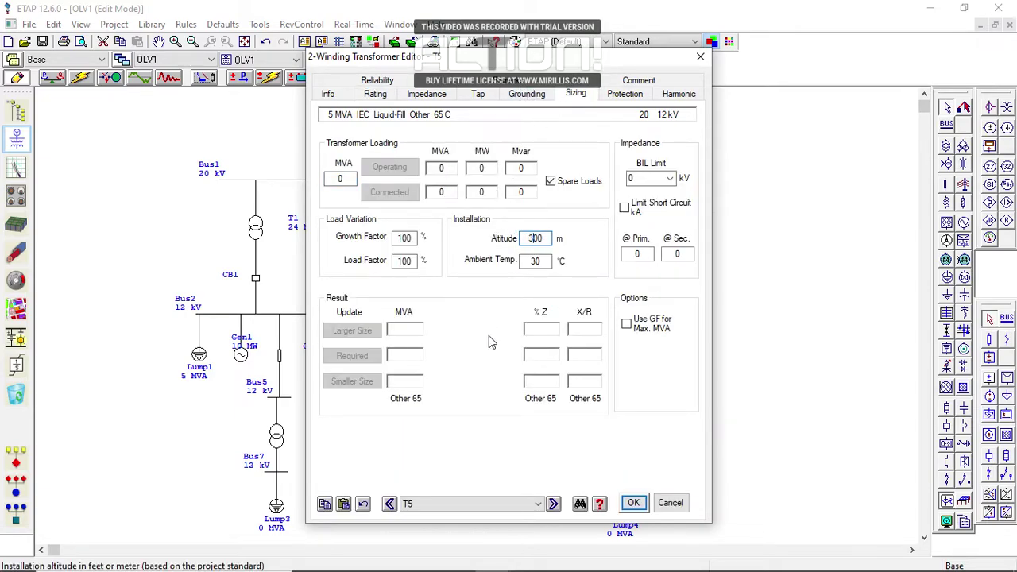
click(419, 93)
click(399, 238)
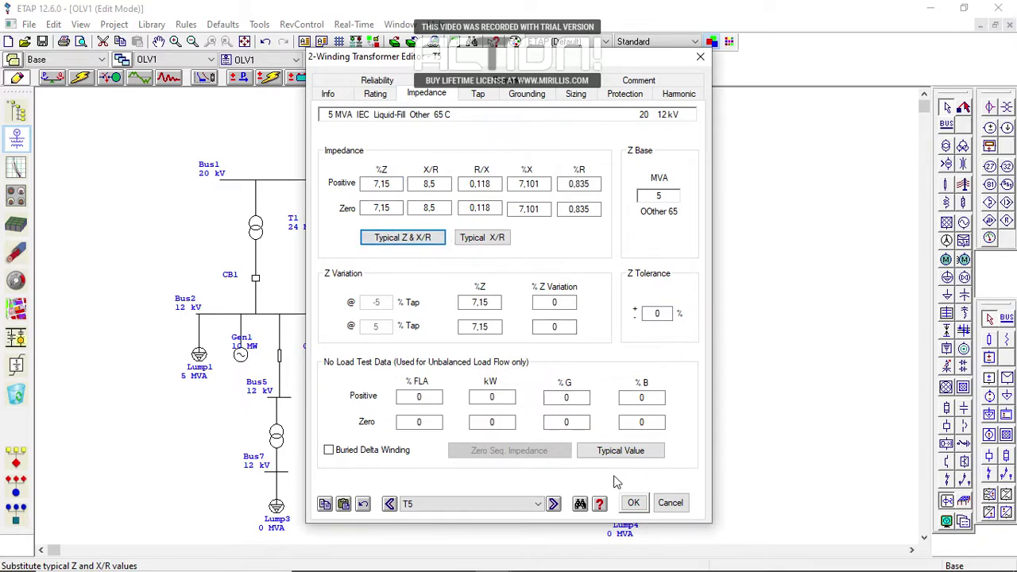
click(634, 503)
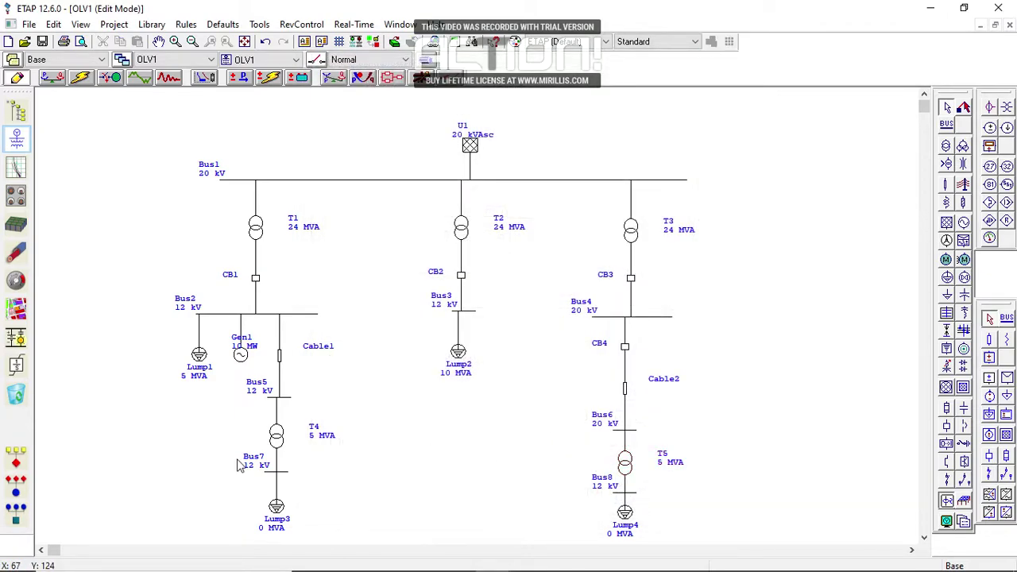
Rate lumped load Lump3 at 1 MVA, review its short-circuit data and accept the load's data
scroll(238, 466, down, 3)
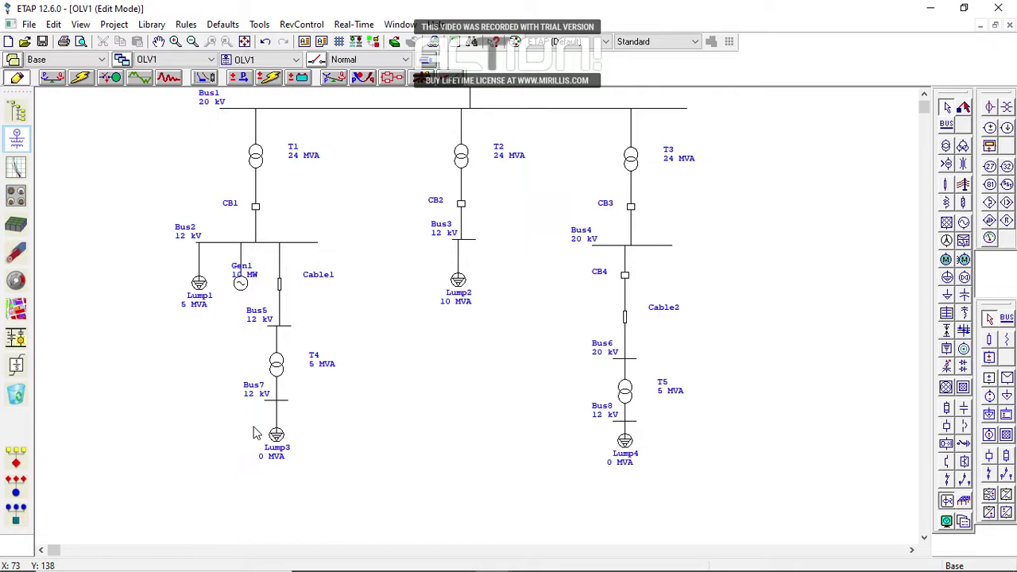
double_click(277, 438)
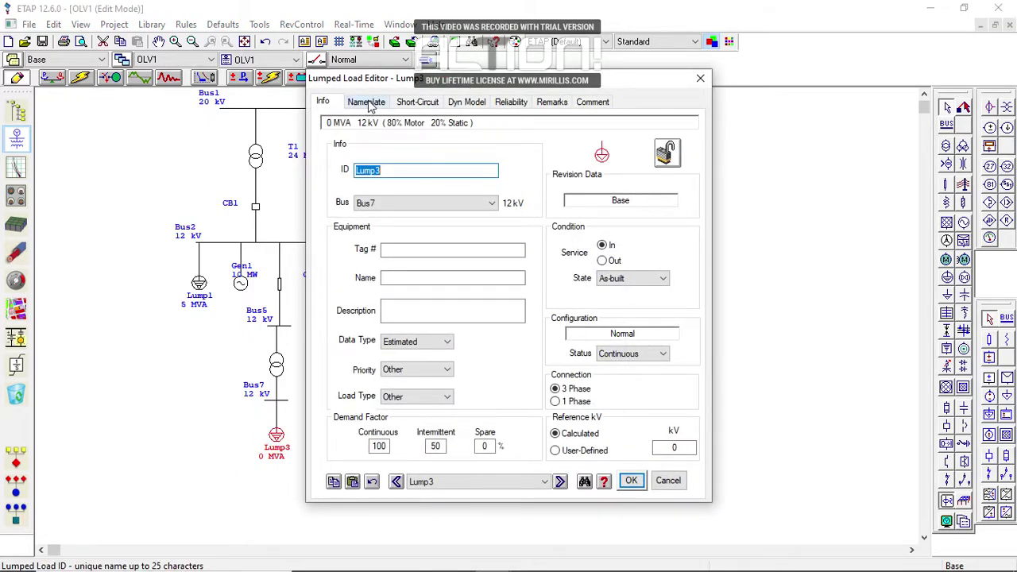
click(367, 103)
drag(355, 230, 330, 232)
text(1)
key(Tab)
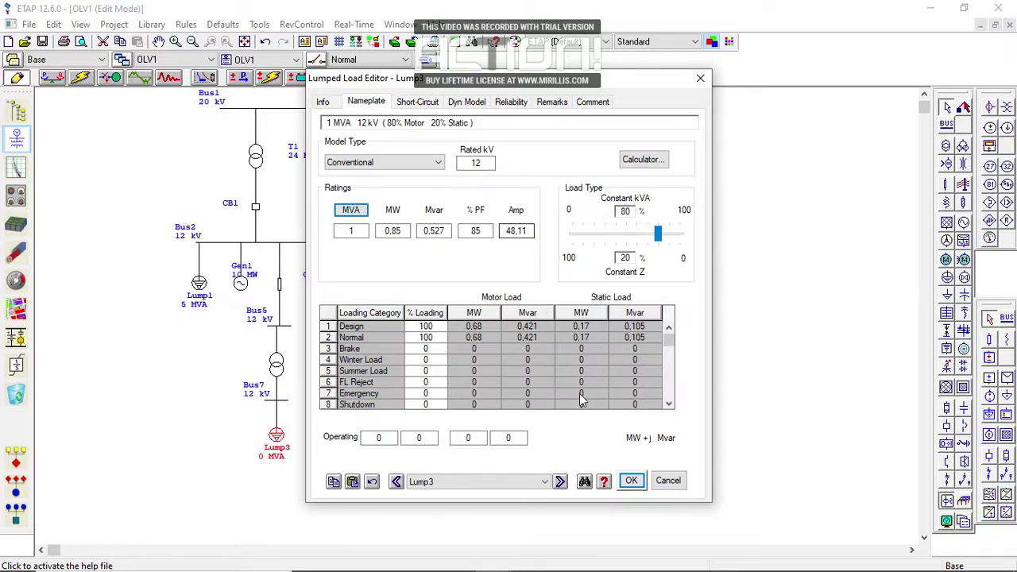
click(408, 103)
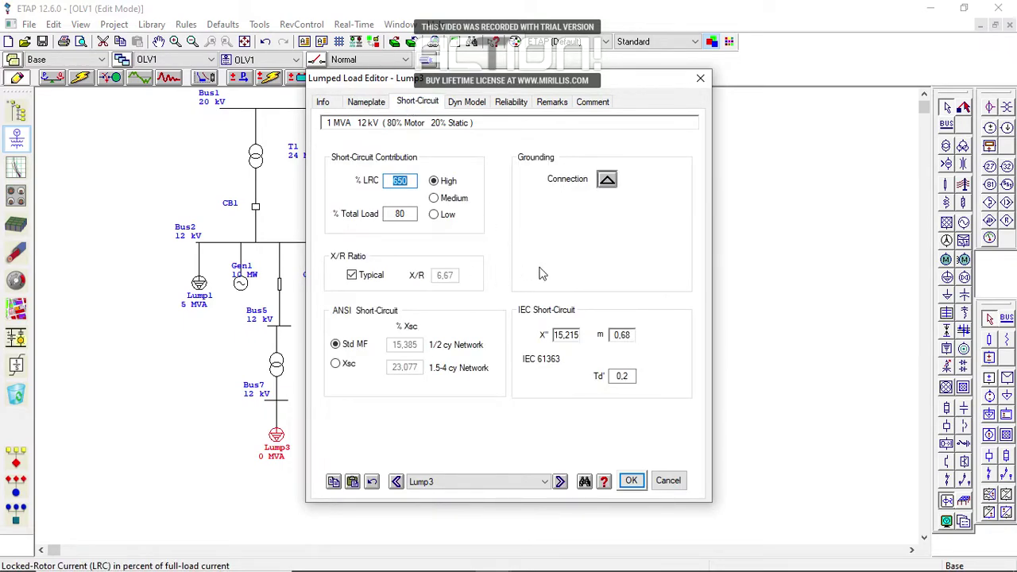
click(632, 480)
Rate lumped load Lump4 at 1 MVA and accept its data
double_click(617, 437)
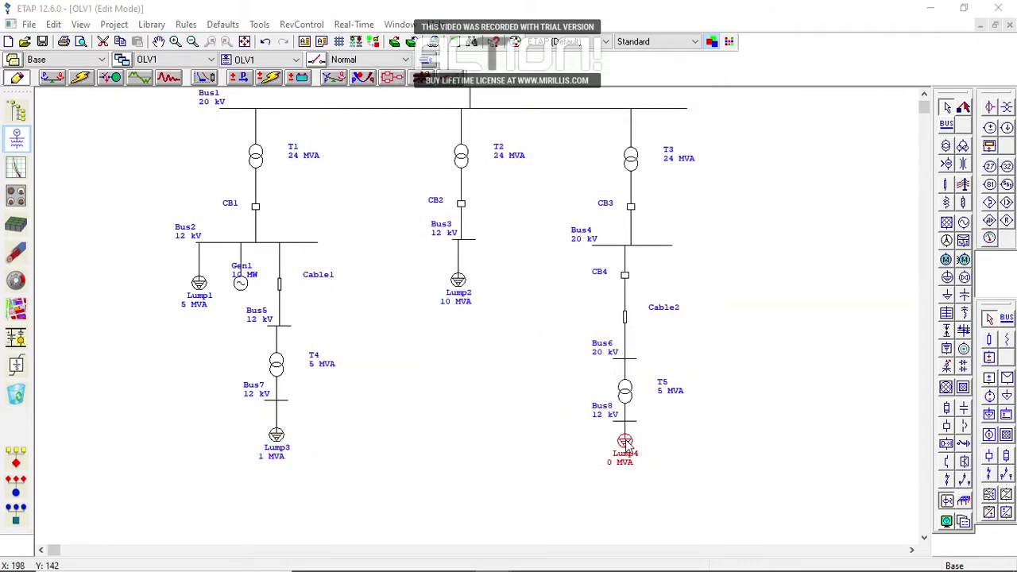
click(366, 102)
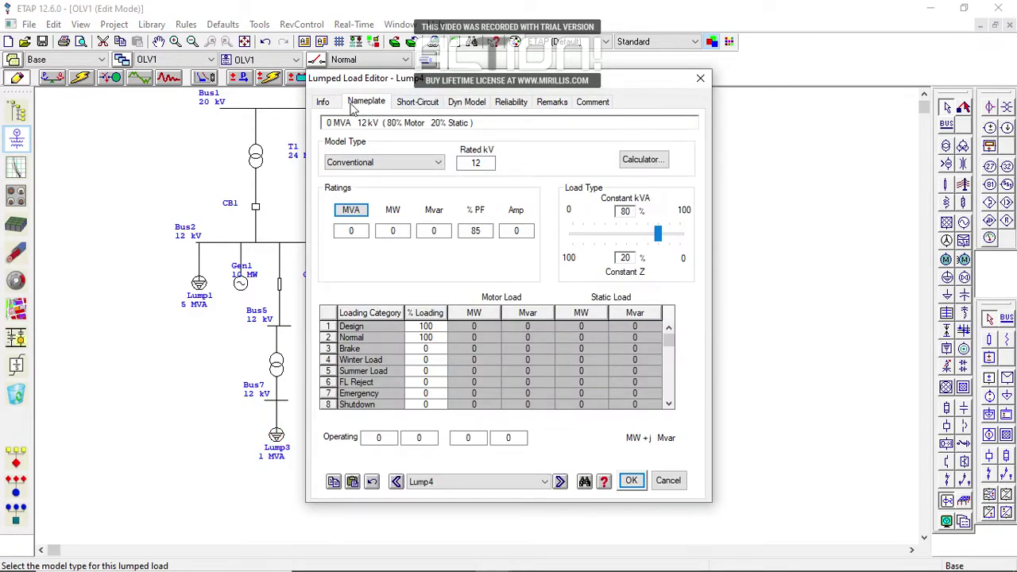
double_click(356, 233)
text(1)
key(Return)
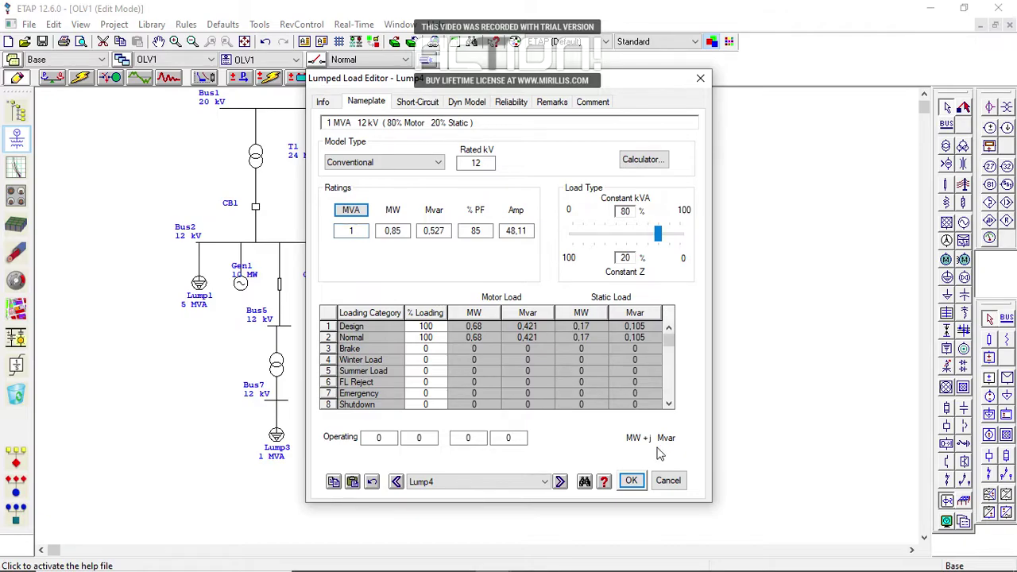
click(640, 484)
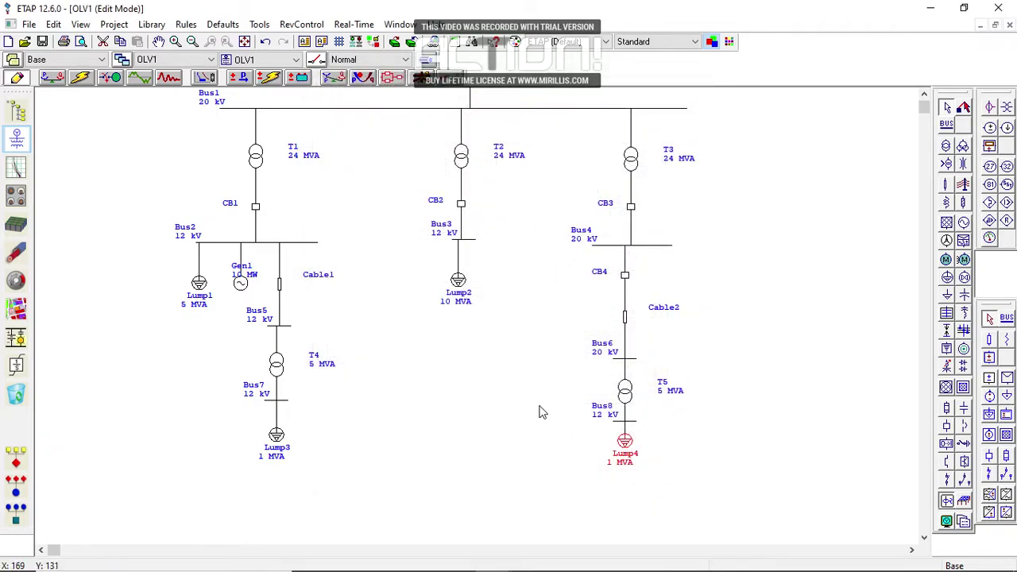
Check the completed one-line diagram and switch from edit mode to short-circuit analysis
scroll(540, 412, up, 3)
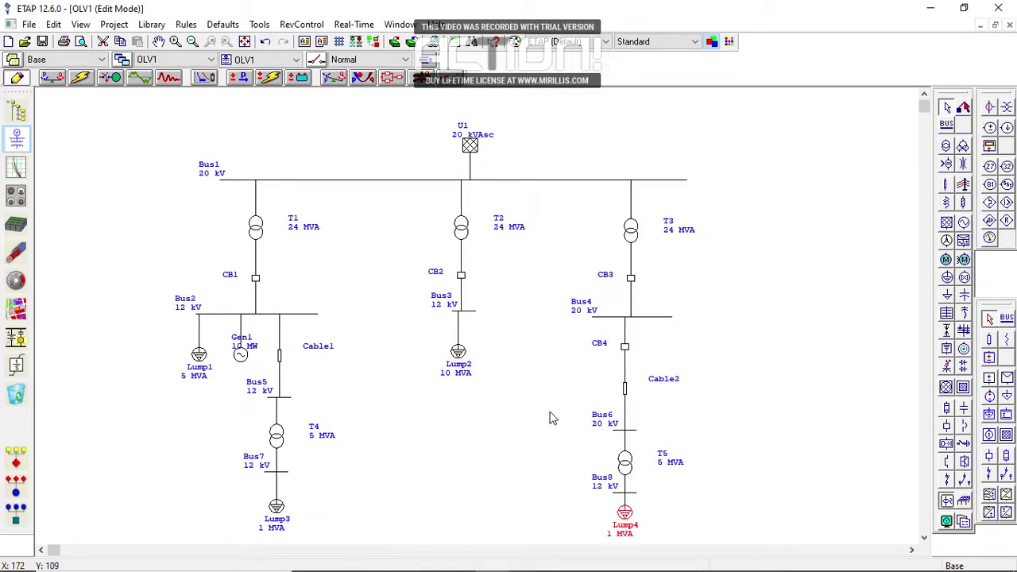
scroll(553, 419, down, 1)
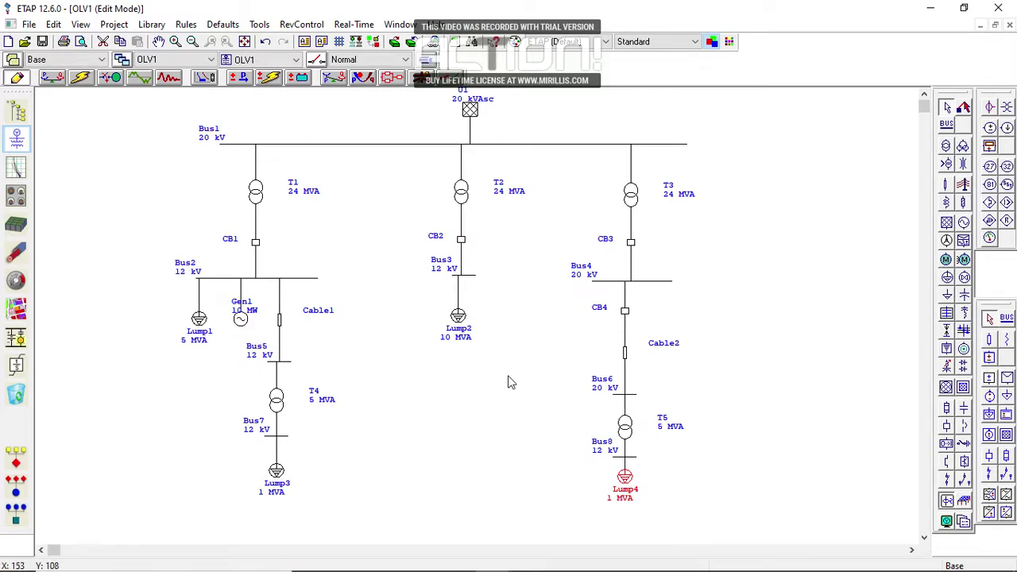
scroll(504, 347, down, 1)
scroll(545, 209, up, 3)
scroll(531, 182, down, 1)
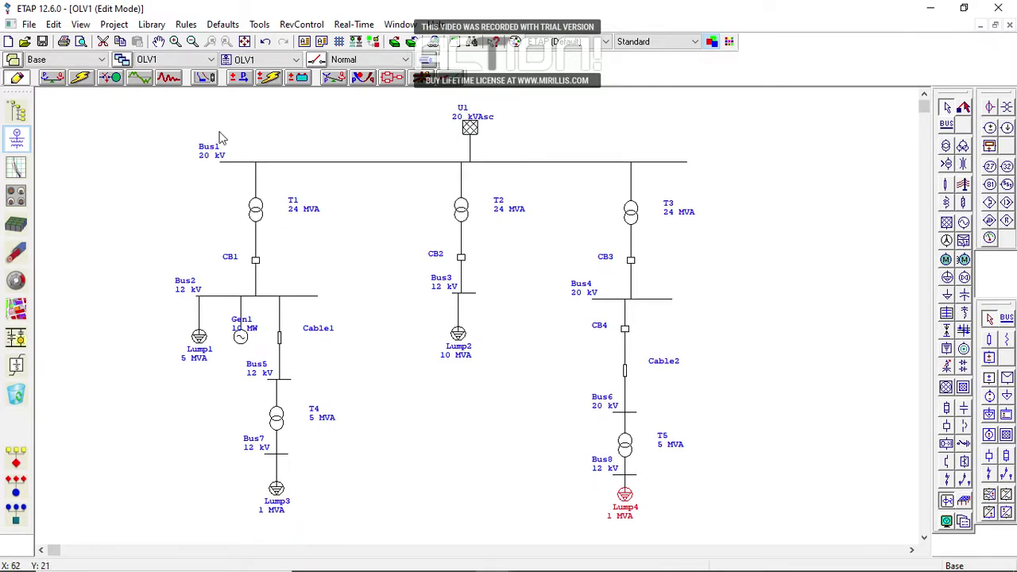
click(81, 77)
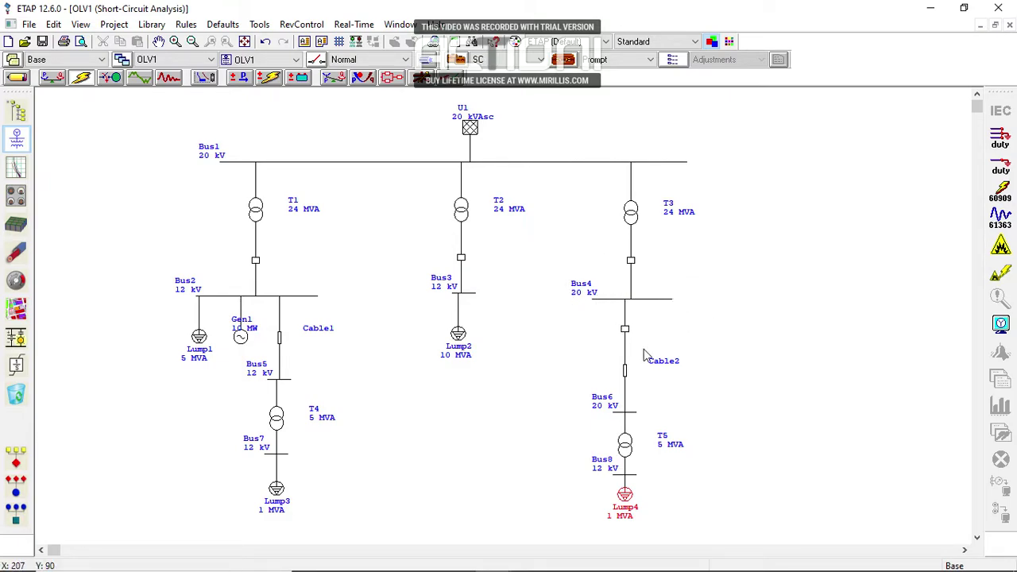
Lengthen Bus7, Bus8 and Bus6 on both sides of their connections in the one-line diagram
click(285, 456)
drag(287, 455, 326, 454)
drag(274, 455, 226, 454)
click(455, 433)
click(635, 475)
drag(634, 475, 663, 476)
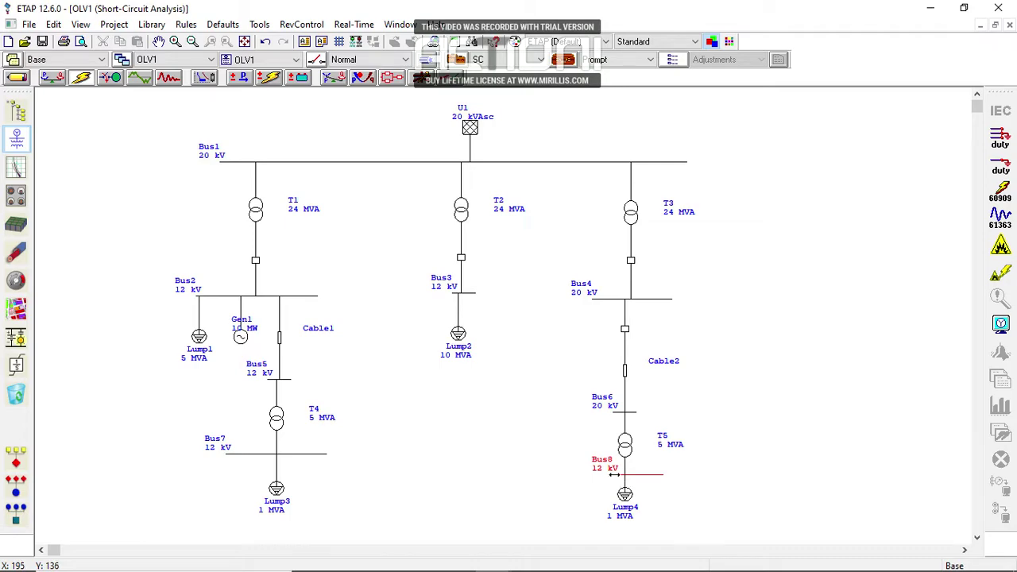
drag(615, 475, 586, 476)
click(638, 414)
drag(659, 414, 591, 413)
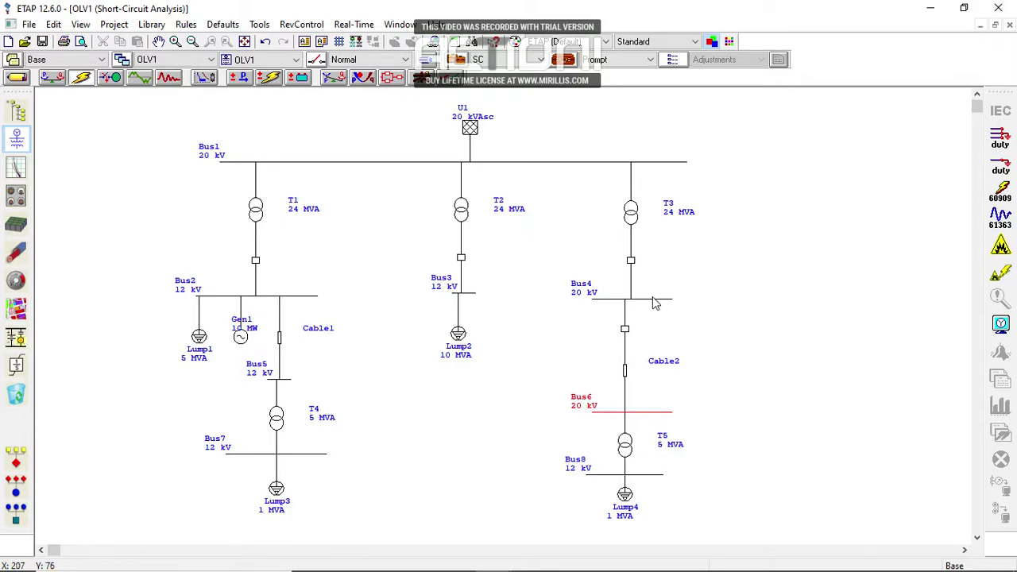
Mark Bus4, Bus6, Bus8 and Bus7 as faulted for the short-circuit study
right_click(655, 300)
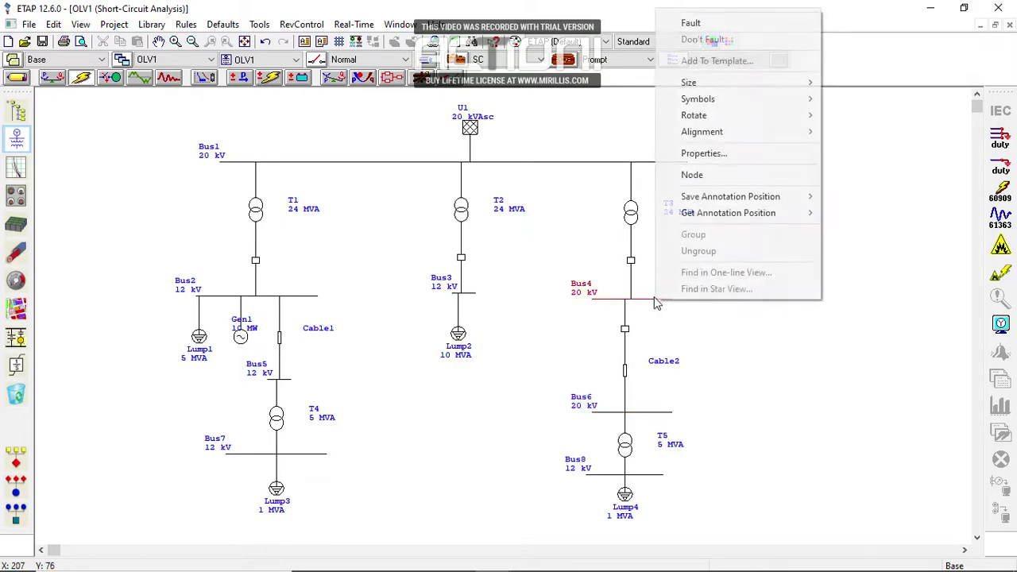
click(691, 24)
right_click(656, 416)
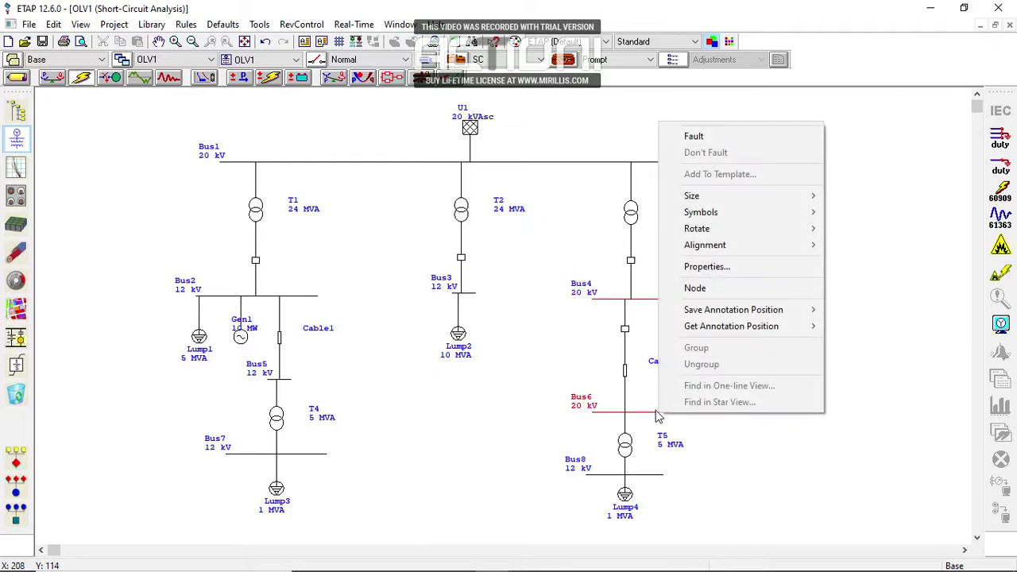
click(702, 132)
right_click(651, 476)
click(691, 200)
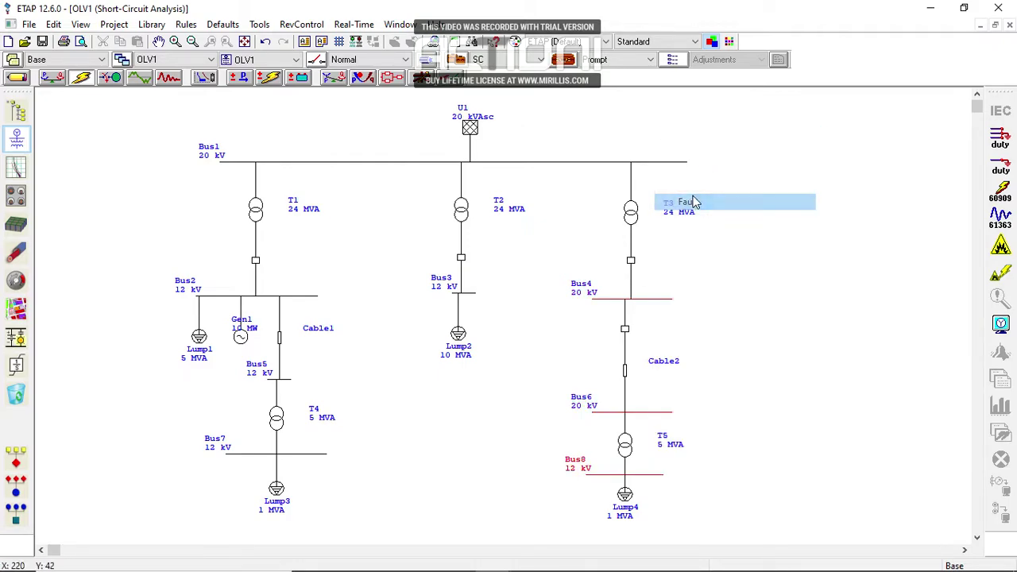
right_click(318, 459)
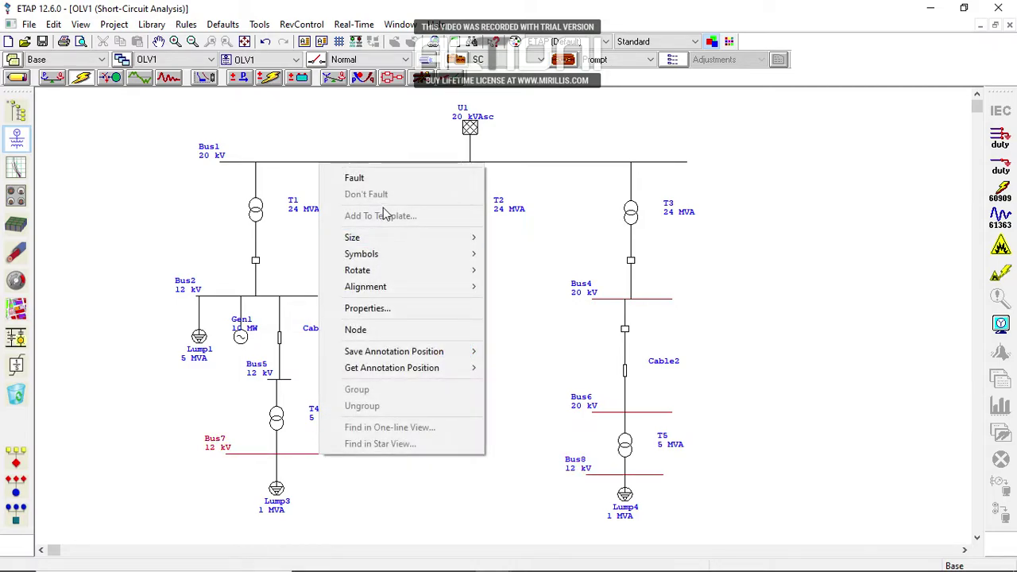
click(392, 182)
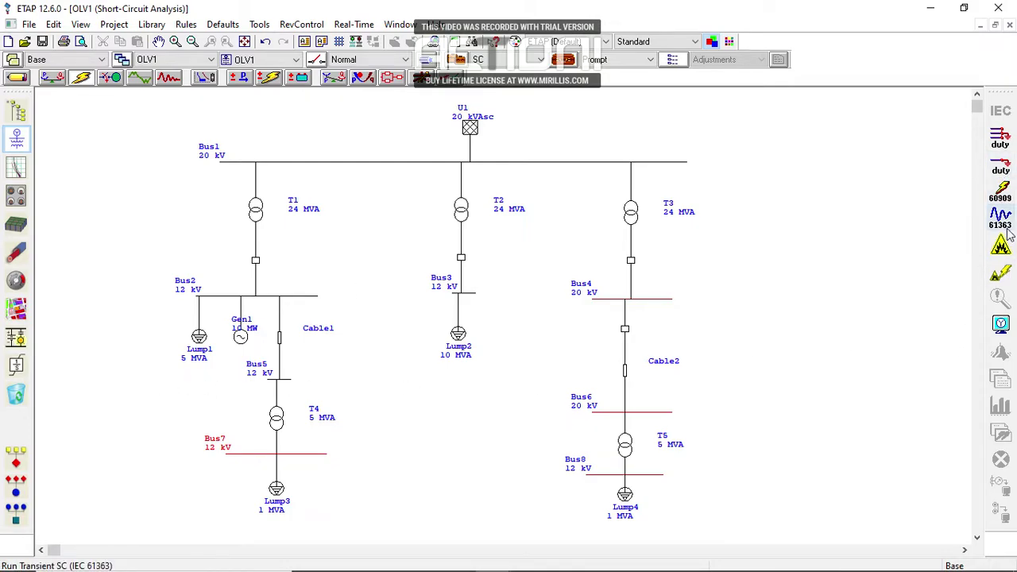
Run the IEC 60909 short-circuit calculation with output name Untitled and display its L-L fault results as sequence values
click(1000, 189)
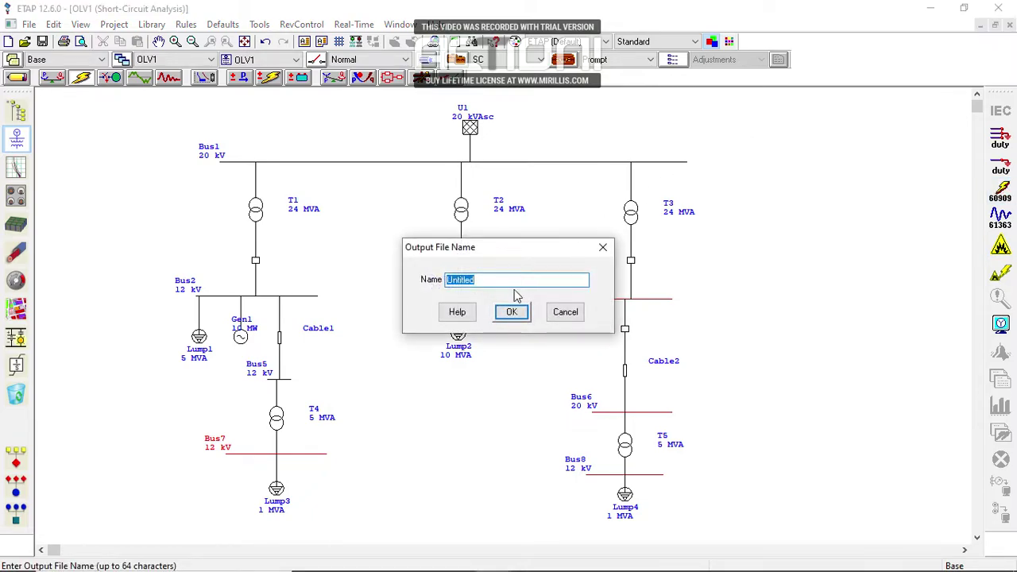
click(511, 310)
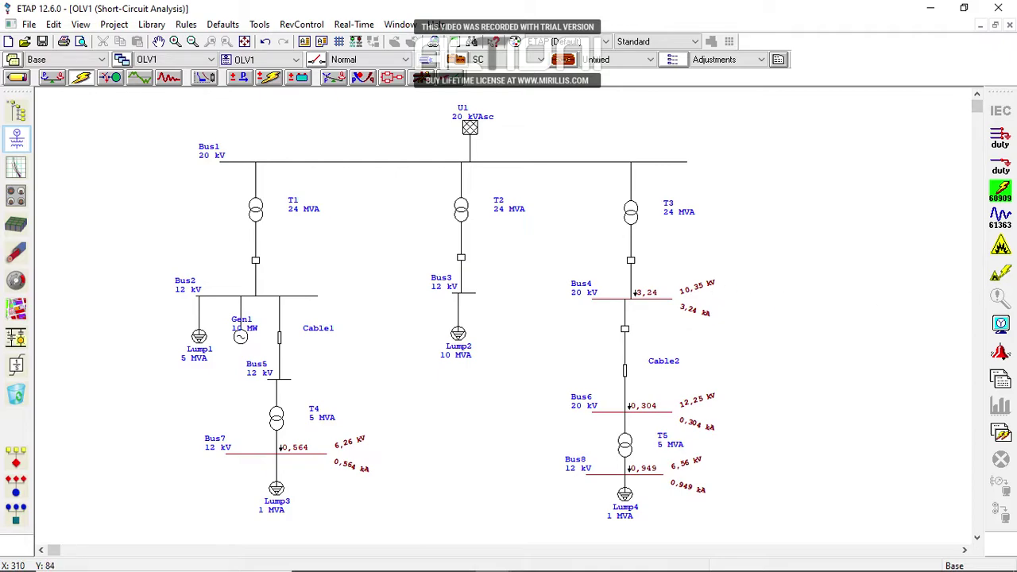
click(1001, 324)
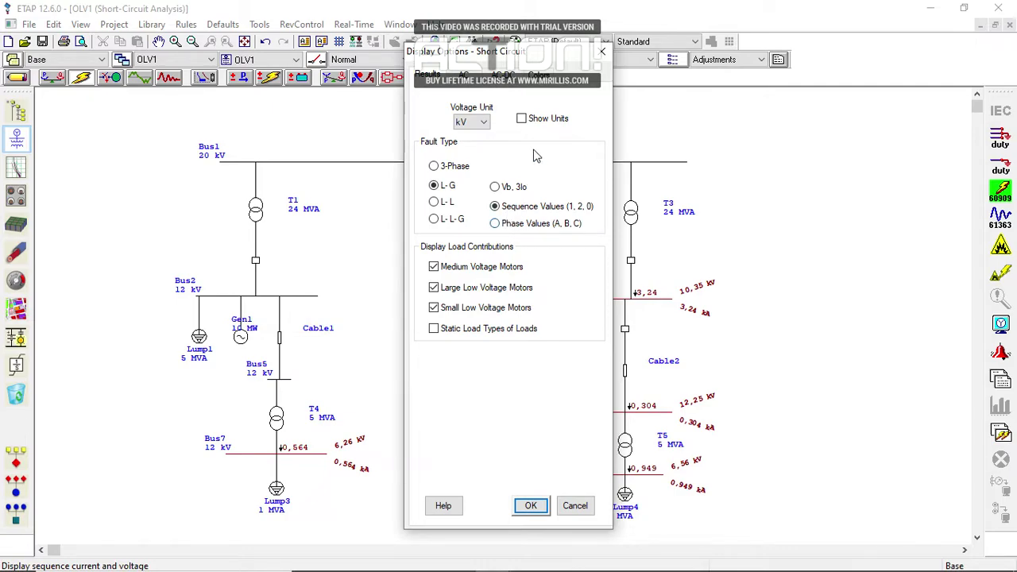
click(446, 201)
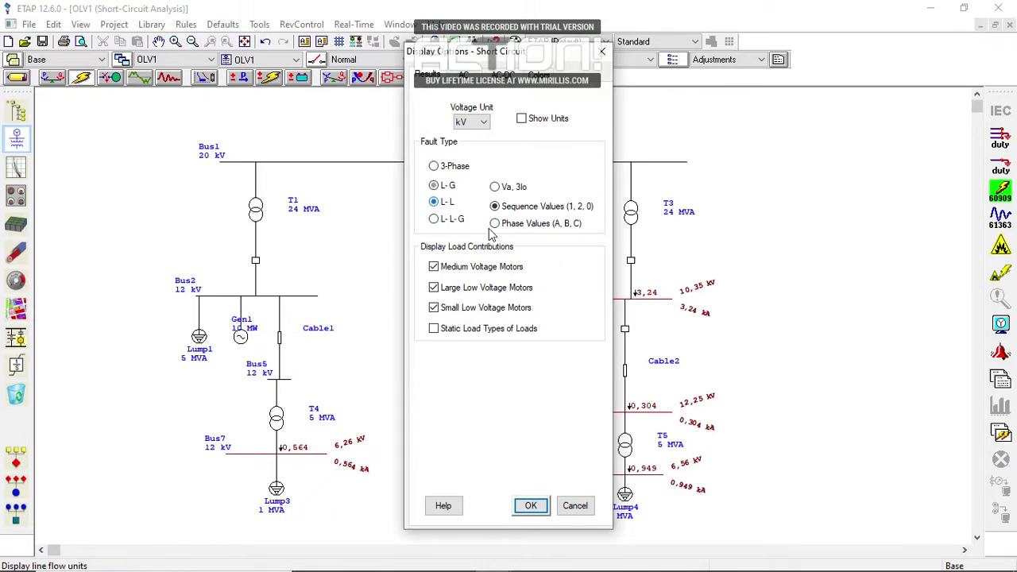
click(531, 505)
Separate the overlapping voltage and current result labels beside Bus4, Bus6, Bus8 and Bus7 so each can be read
click(719, 322)
drag(695, 308, 704, 269)
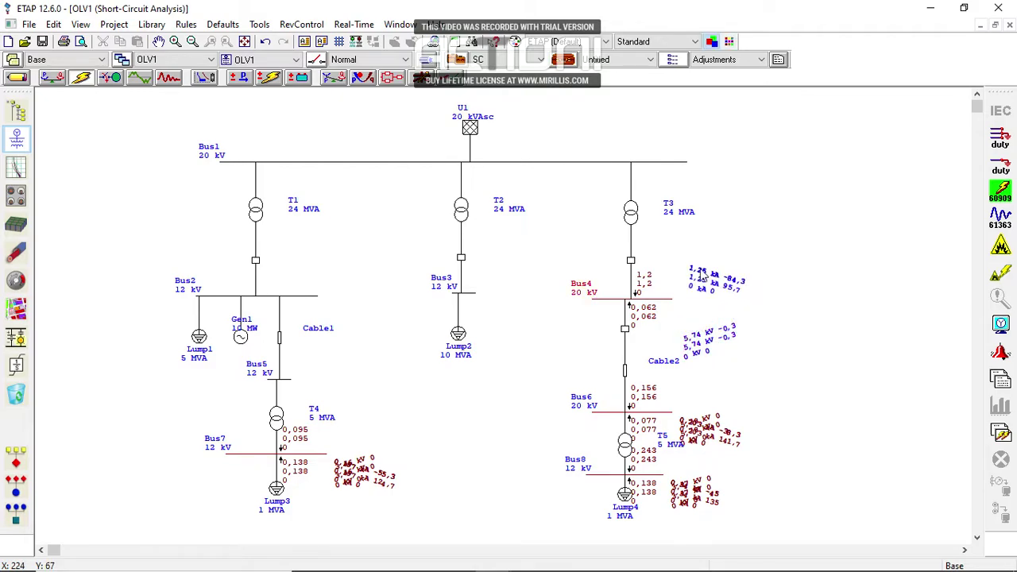
mouse_move(701, 334)
mouse_down()
mouse_move(695, 258)
mouse_move(716, 298)
mouse_move(712, 318)
mouse_up()
drag(705, 278, 715, 282)
mouse_move(709, 436)
mouse_down()
mouse_move(718, 391)
mouse_move(731, 431)
mouse_up()
mouse_move(703, 484)
mouse_down()
mouse_move(720, 457)
mouse_move(709, 531)
mouse_up()
drag(695, 443, 677, 450)
drag(690, 508, 672, 493)
mouse_move(350, 445)
mouse_down()
mouse_move(362, 398)
mouse_move(359, 458)
mouse_move(365, 449)
mouse_move(372, 458)
mouse_up()
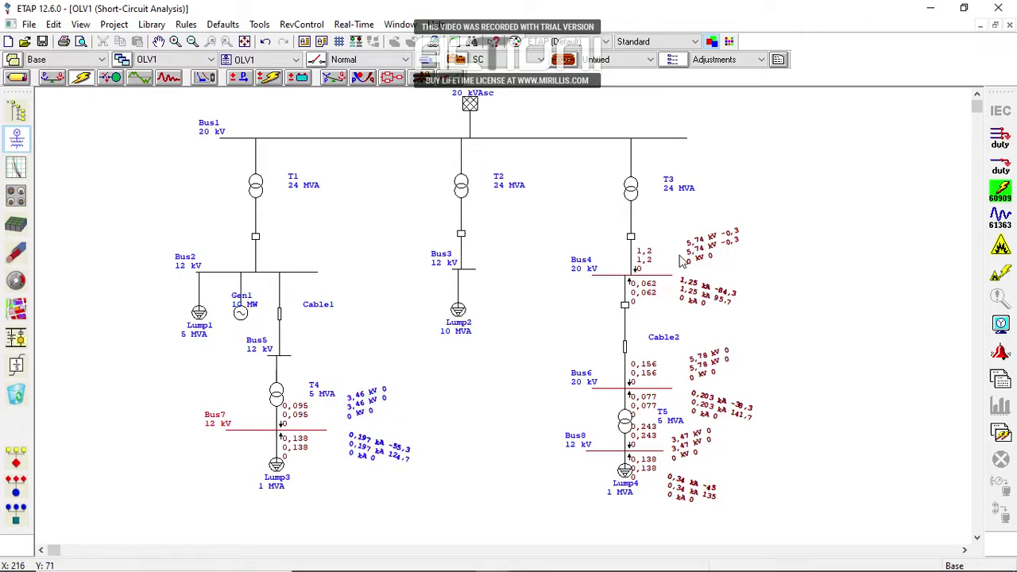
Examine the L-L fault voltages and currents at Bus4 and check the selected fault type in the short-circuit display options
scroll(772, 226, up, 1)
scroll(772, 227, up, 2)
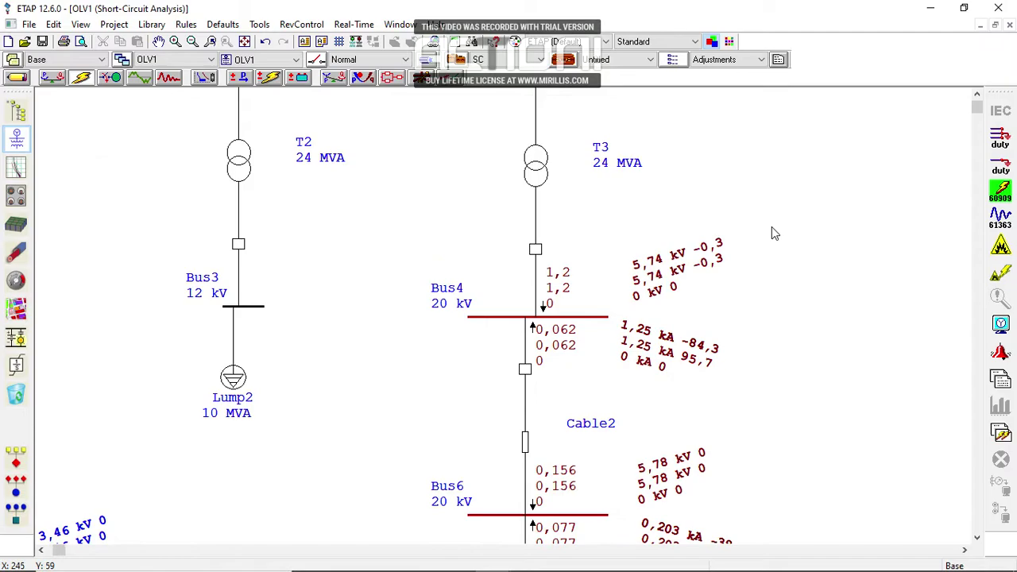
click(1001, 351)
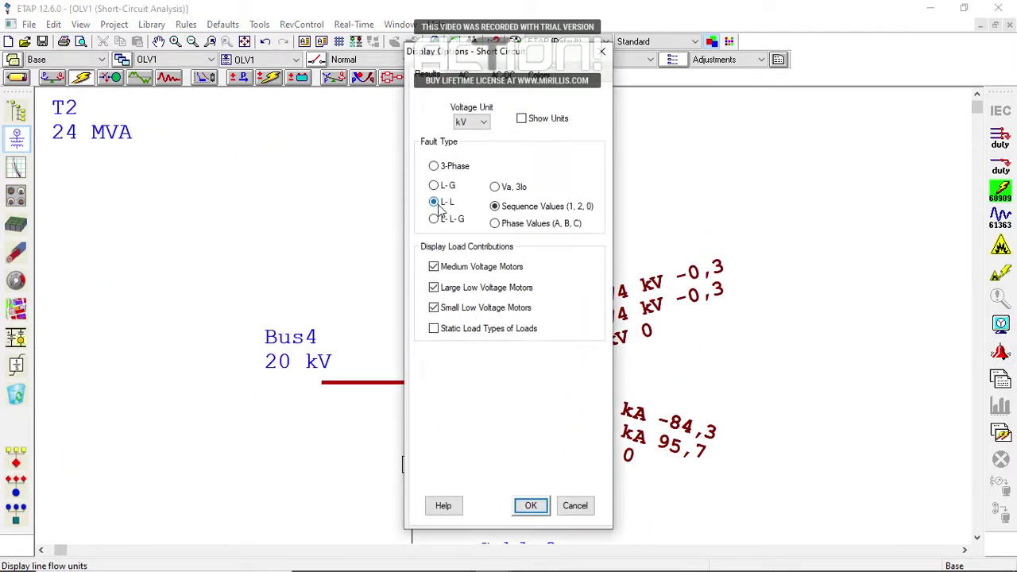
click(603, 51)
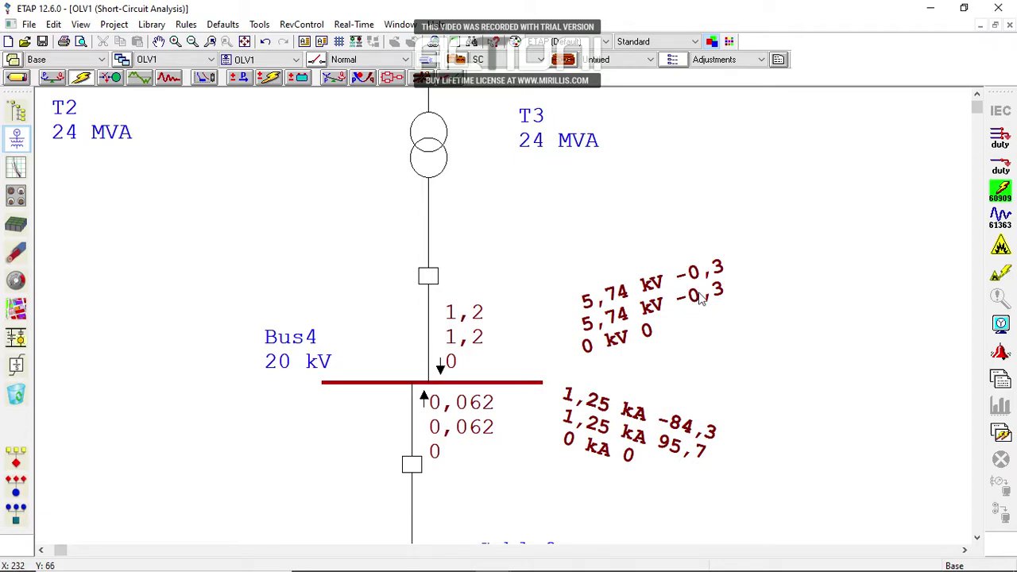
scroll(688, 336, down, 3)
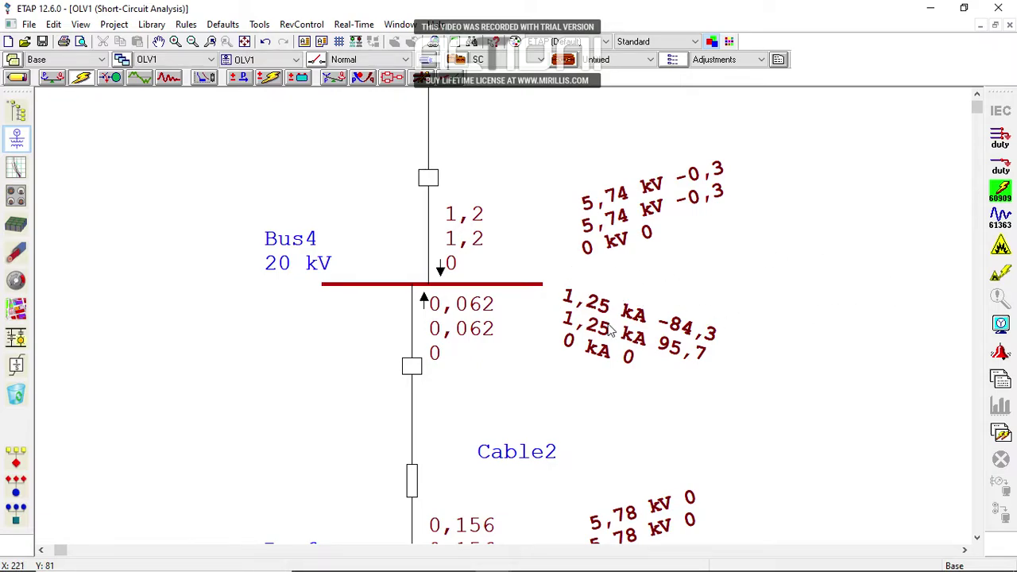
Examine the L-L fault voltages and currents at Bus6, Bus8 and Bus7, and view the whole diagram
scroll(594, 357, down, 3)
scroll(595, 353, down, 4)
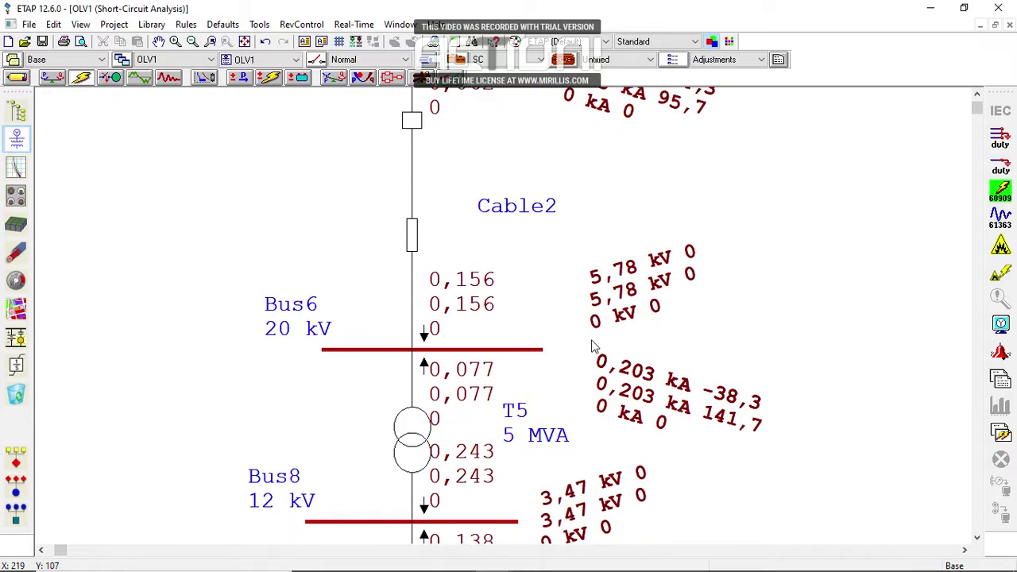
ctrl+scroll(594, 343, down, 2)
scroll(572, 324, up, 5)
ctrl+scroll(571, 322, down, 3)
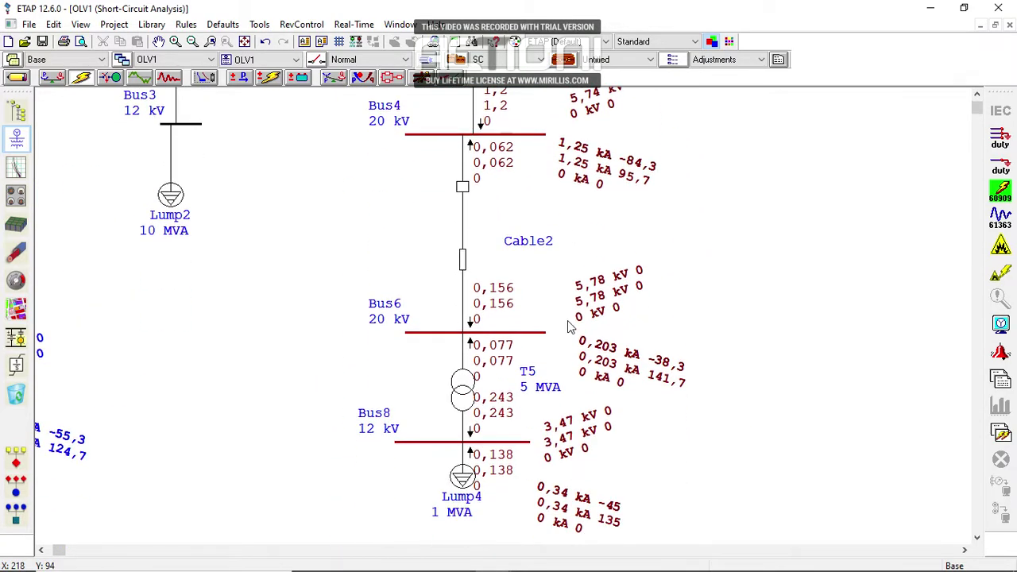
scroll(552, 337, up, 3)
scroll(552, 337, down, 3)
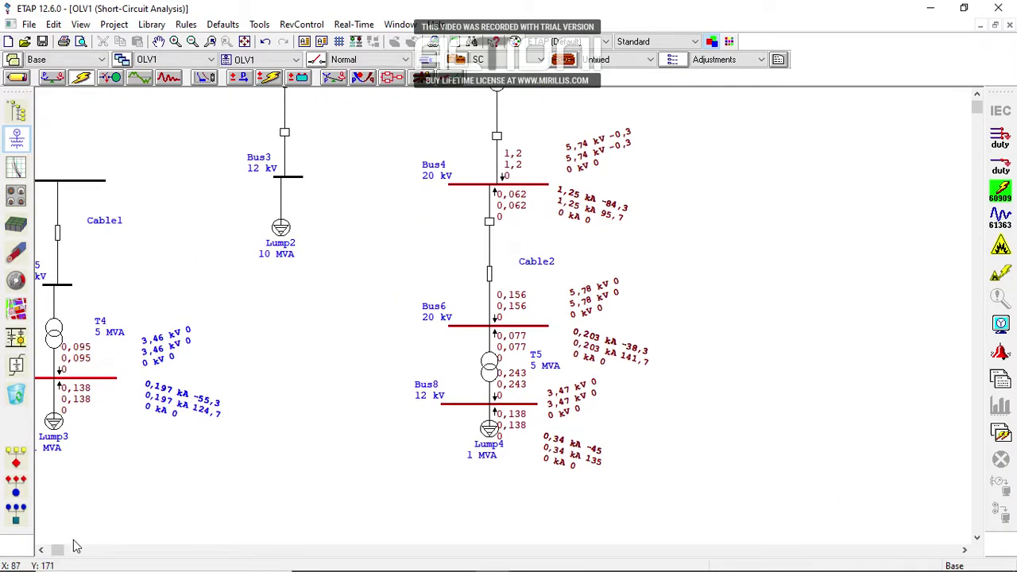
drag(59, 551, 54, 551)
scroll(445, 416, down, 2)
scroll(454, 396, up, 3)
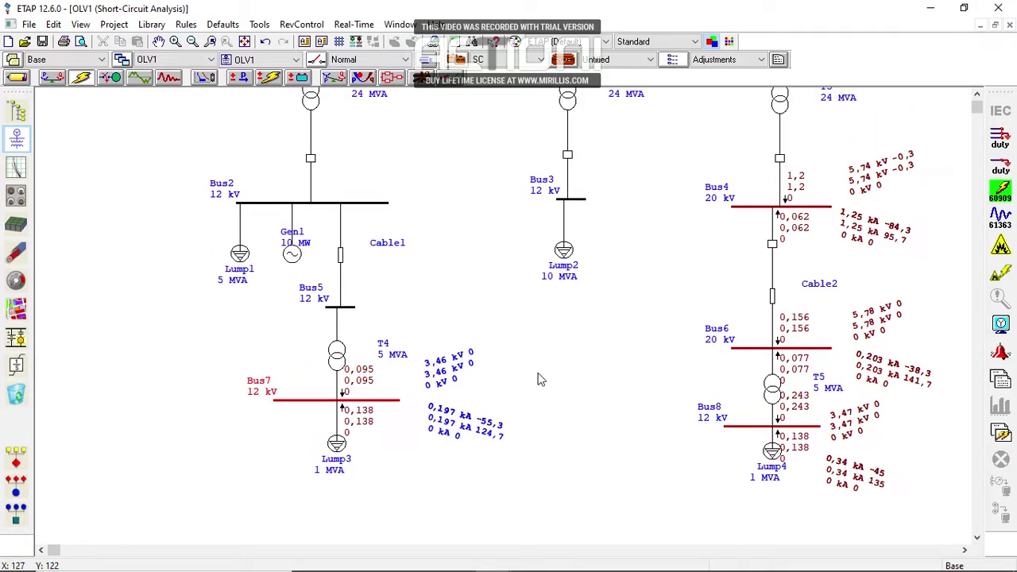
scroll(535, 301, down, 1)
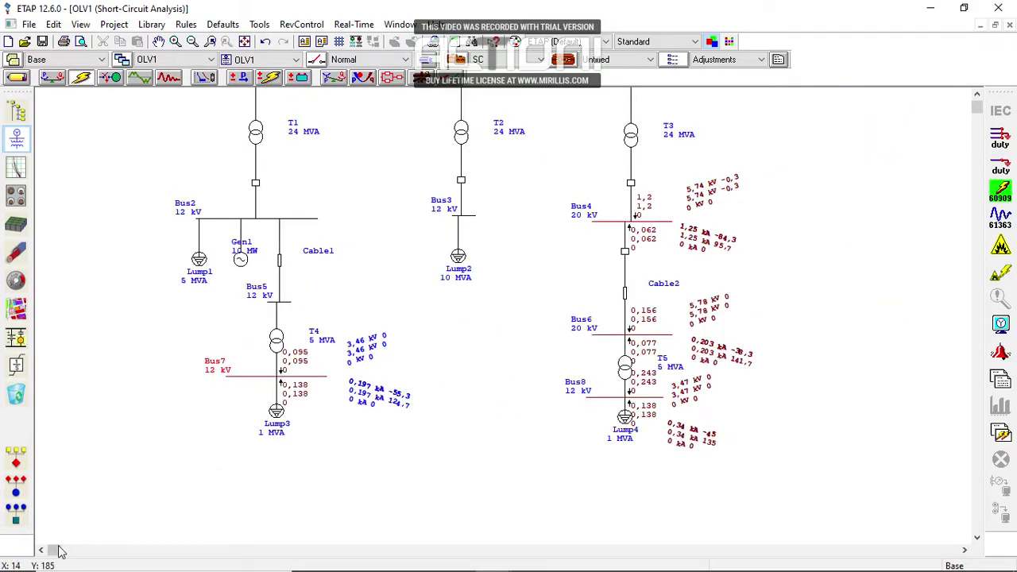
scroll(474, 338, up, 3)
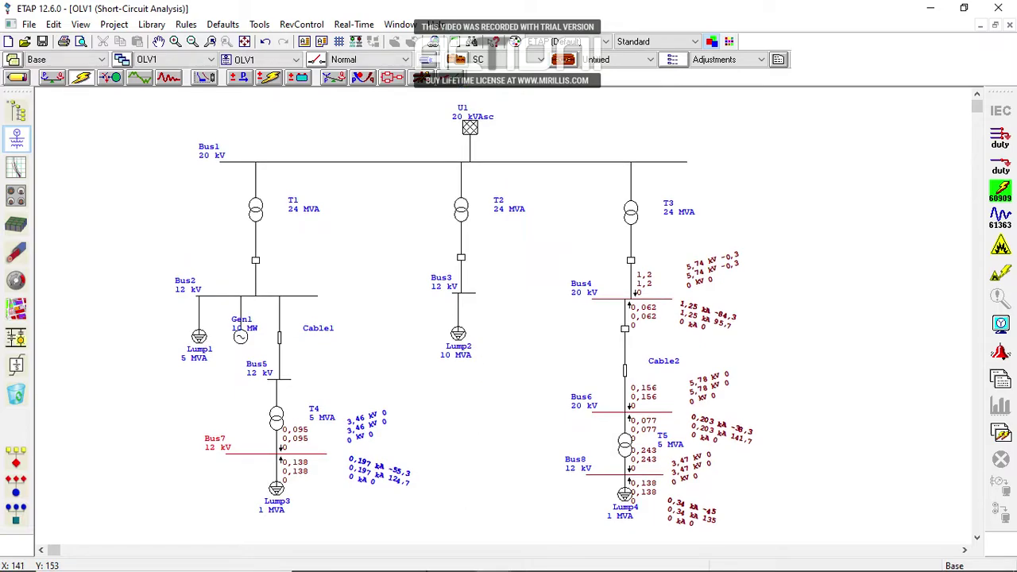
Switch to the Word report format and read the required L-L, L-G and DL-G fault trials with their load percentages
mouse_move(457, 567)
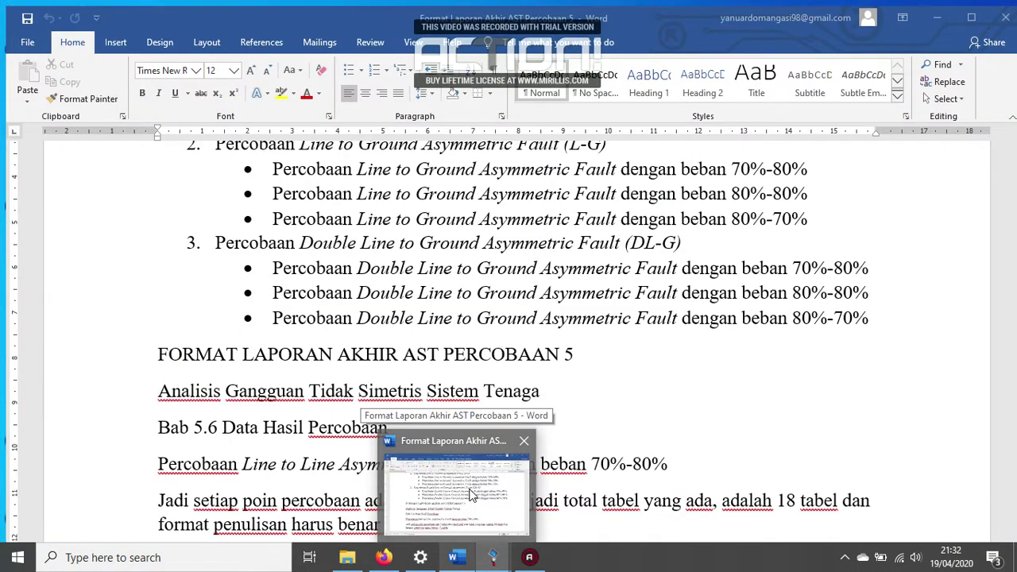
click(472, 494)
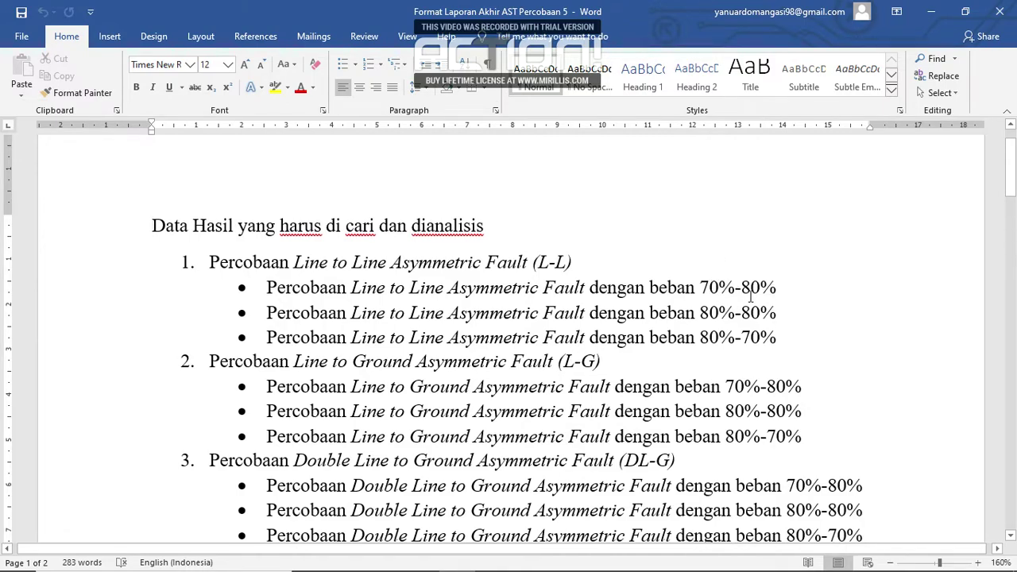
click(934, 9)
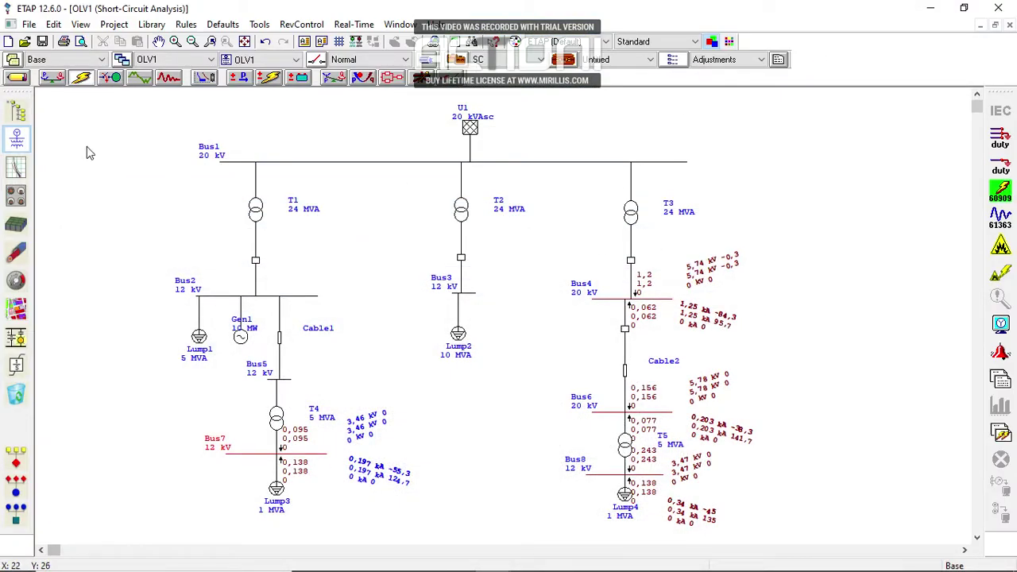
Put the ETAP one-line diagram in edit mode and recheck the L-L trial load combinations in the Word report format
click(17, 77)
scroll(341, 259, down, 2)
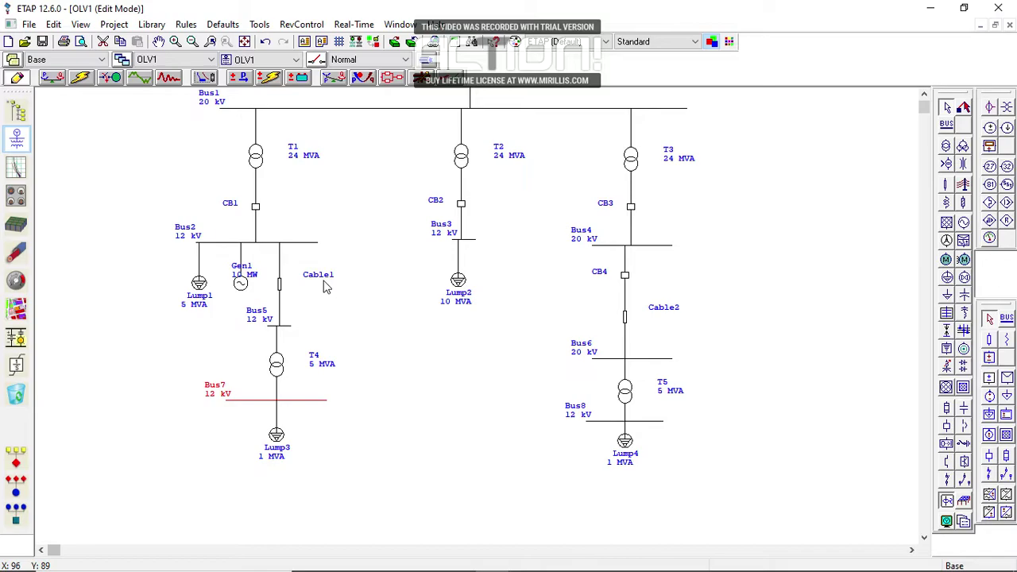
click(454, 557)
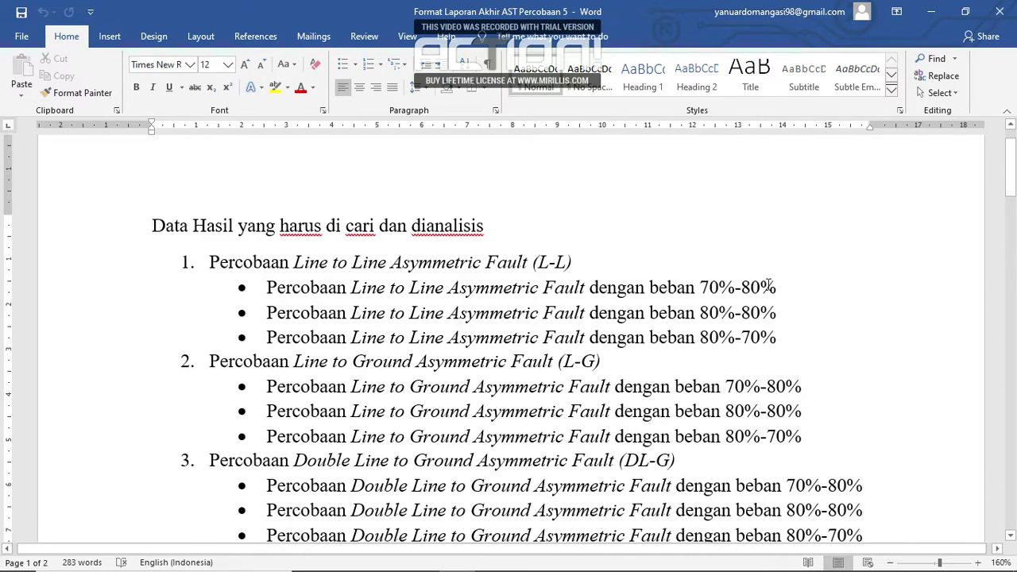
scroll(735, 285, down, 2)
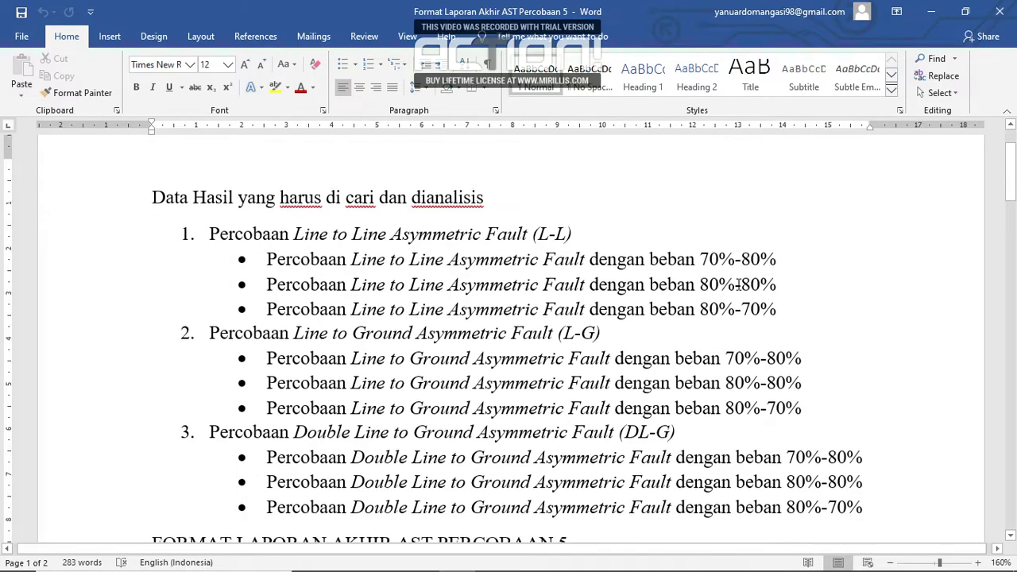
click(930, 11)
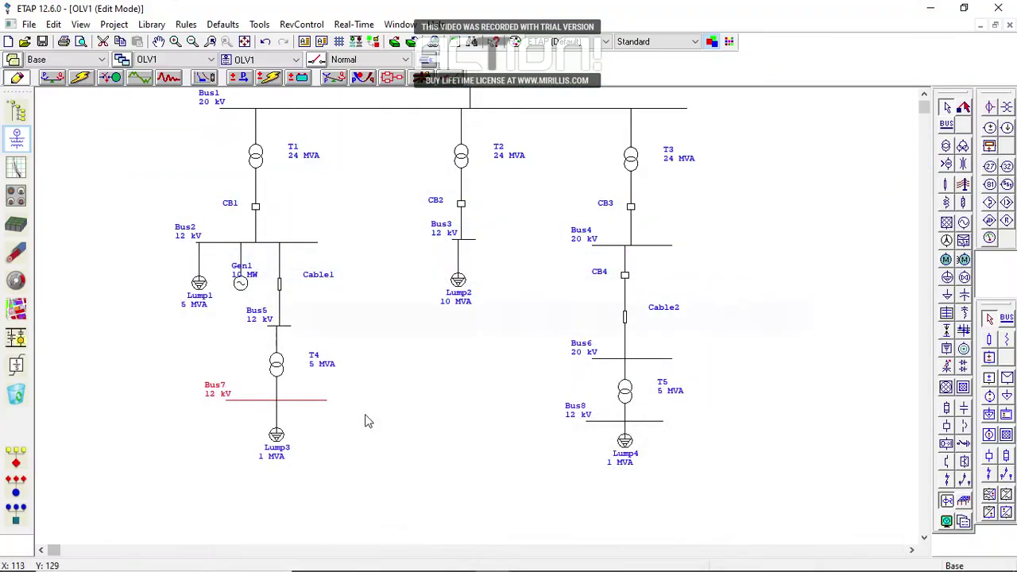
Set Lump3's load type to 70% constant kVA and 30% constant Z in its nameplate data
double_click(277, 437)
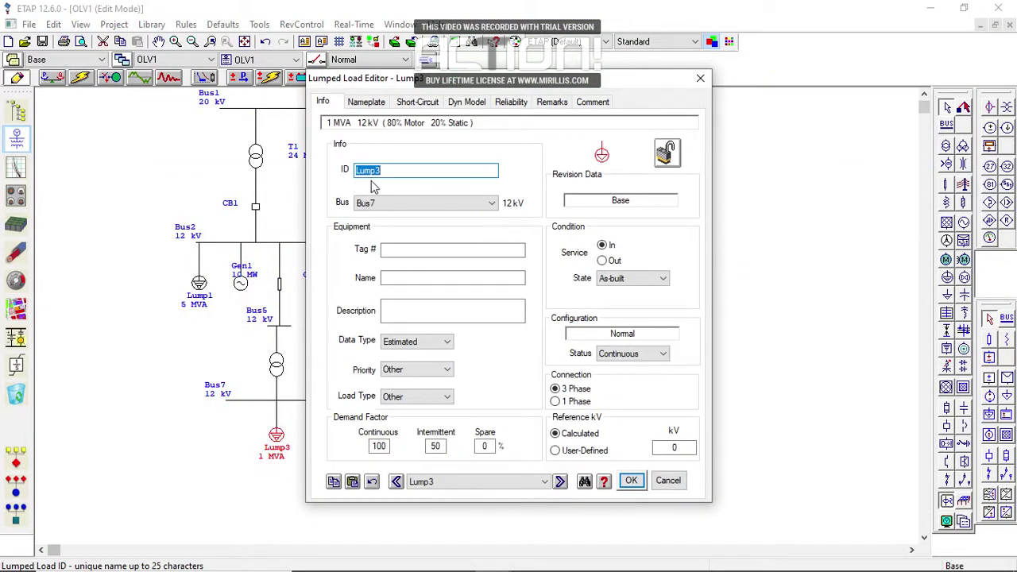
click(381, 108)
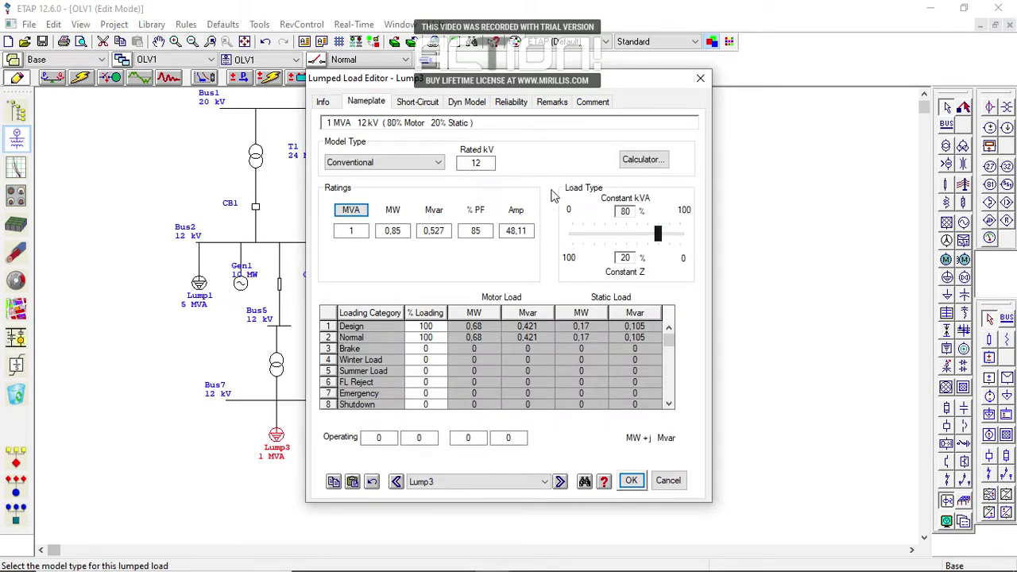
mouse_move(657, 242)
mouse_down()
mouse_move(640, 242)
mouse_move(650, 242)
mouse_up()
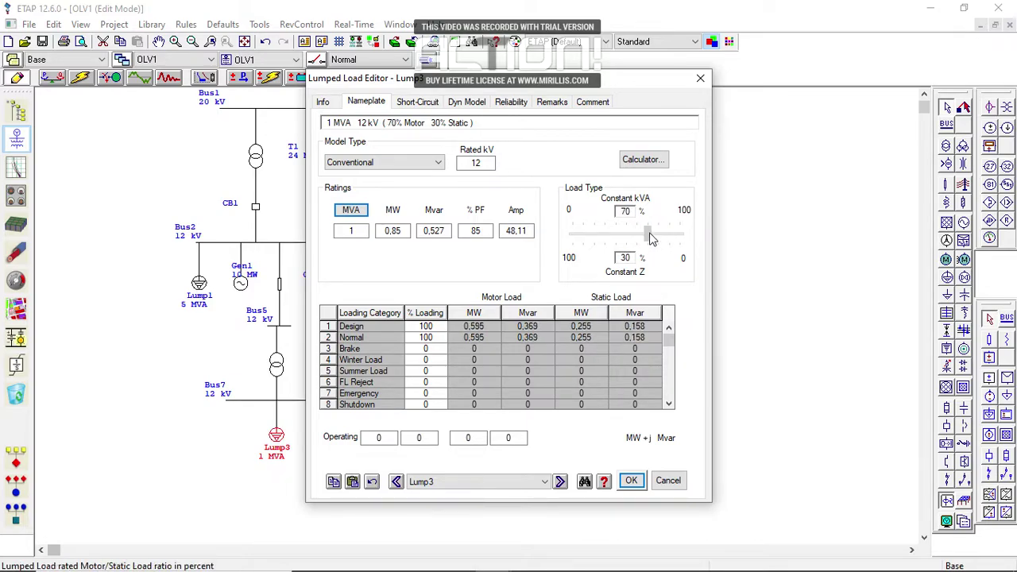
click(631, 479)
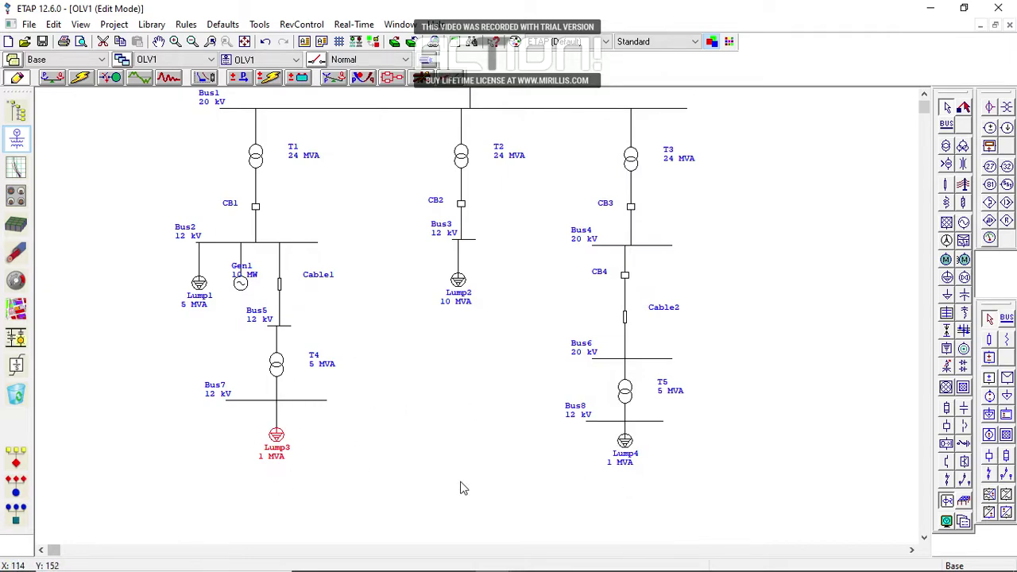
Check the constant kVA and constant Z split in Lump4's nameplate data
double_click(617, 450)
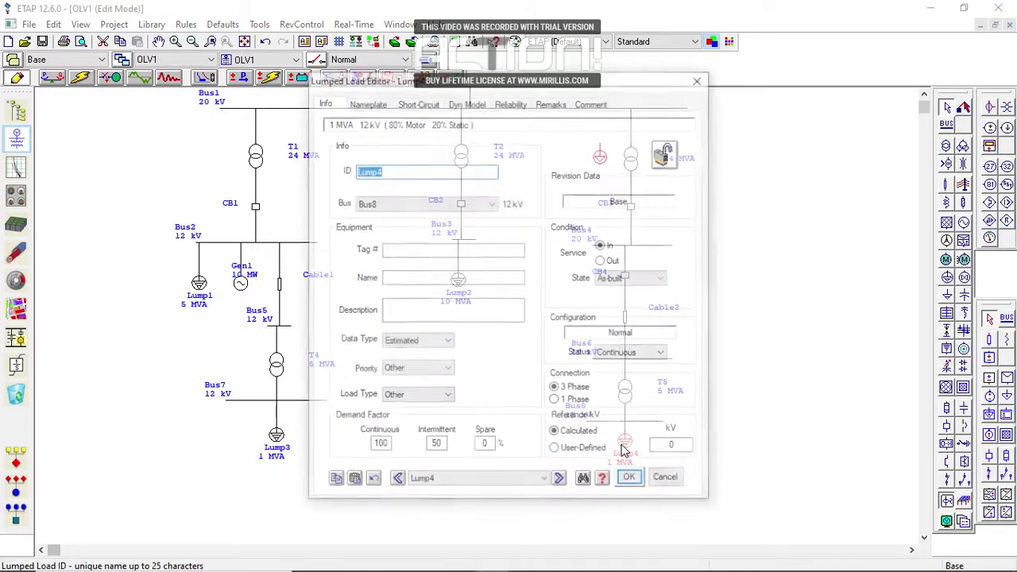
click(382, 107)
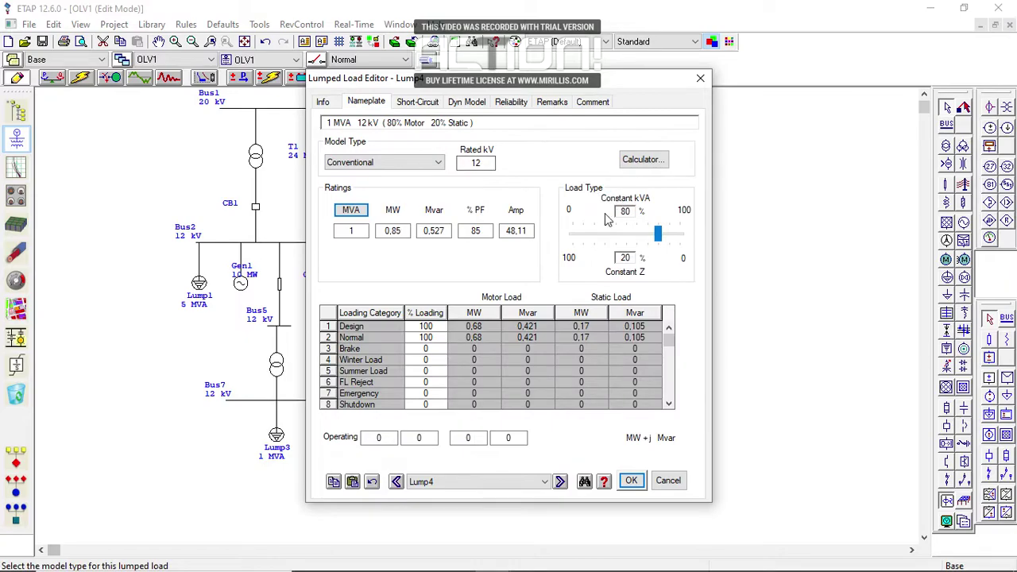
click(646, 481)
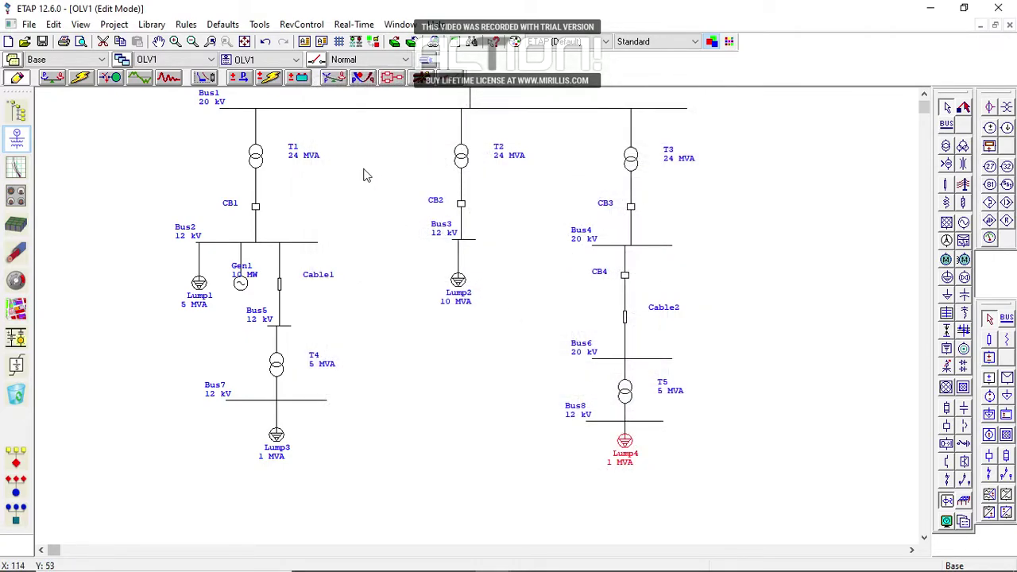
Rerun the IEC 60909 short-circuit calculation and reposition the result labels beside Bus4, Bus6 and Bus8
click(81, 78)
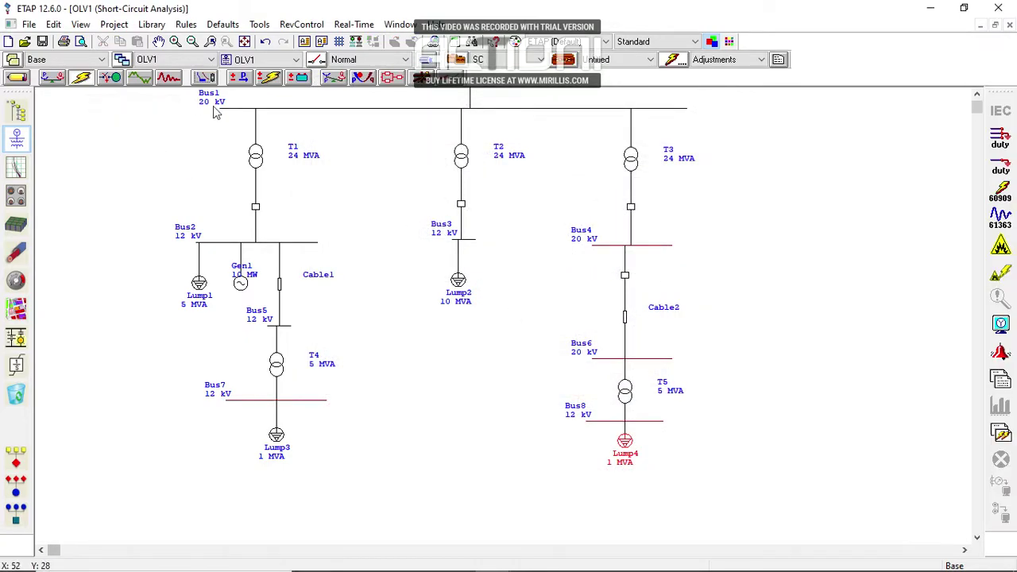
click(999, 190)
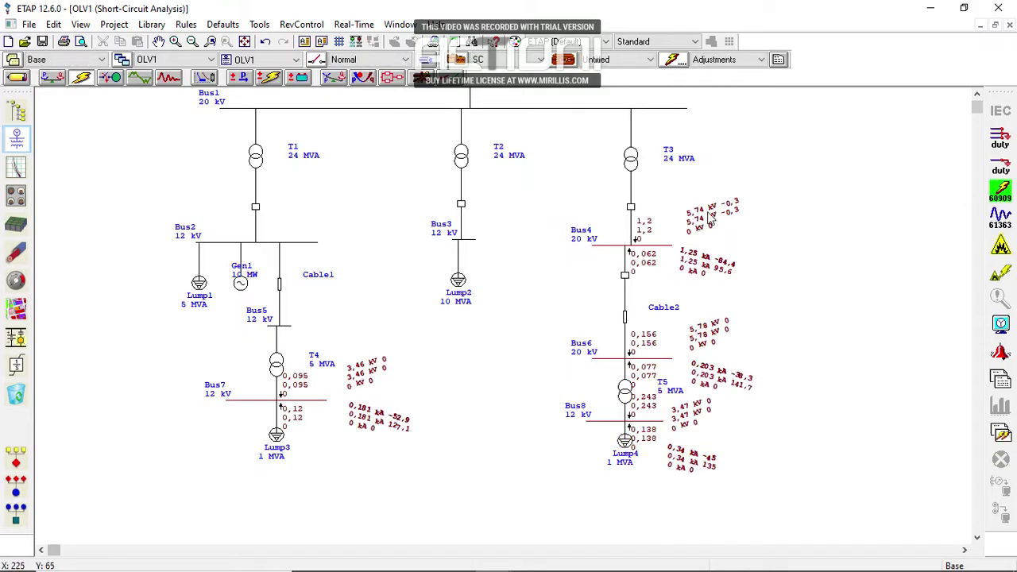
drag(704, 260, 716, 253)
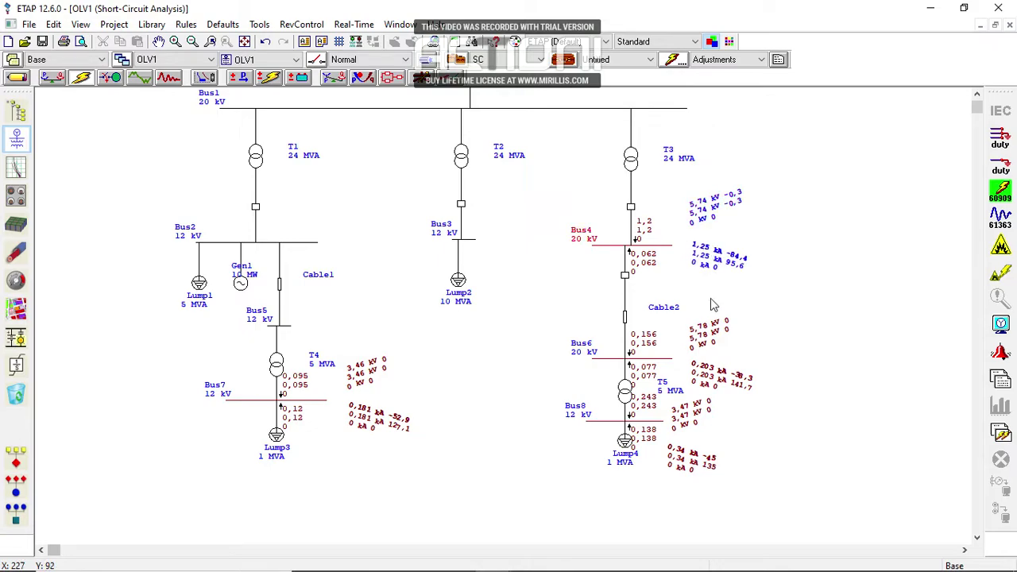
drag(703, 376, 704, 368)
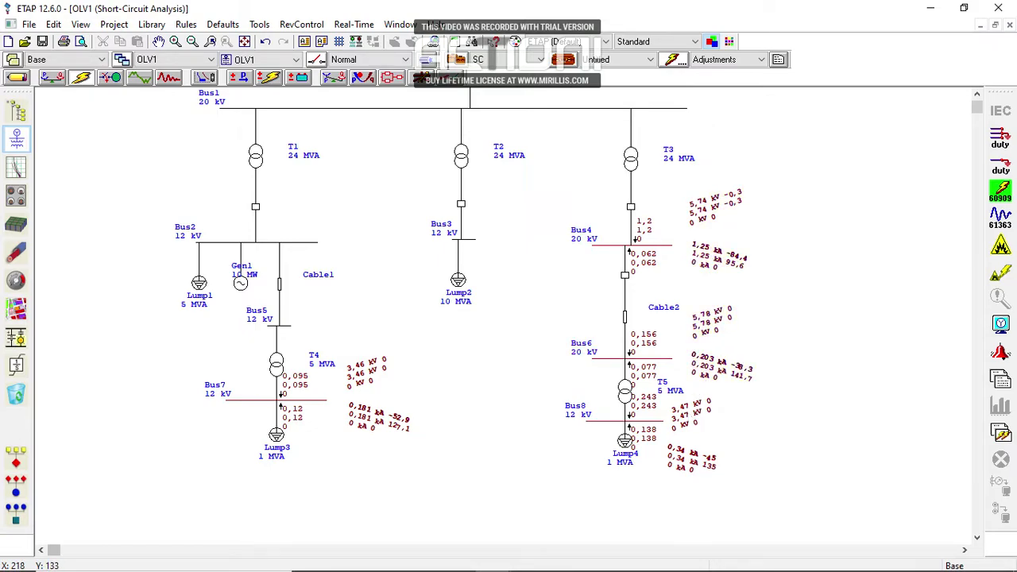
drag(687, 417, 699, 416)
drag(676, 468, 693, 467)
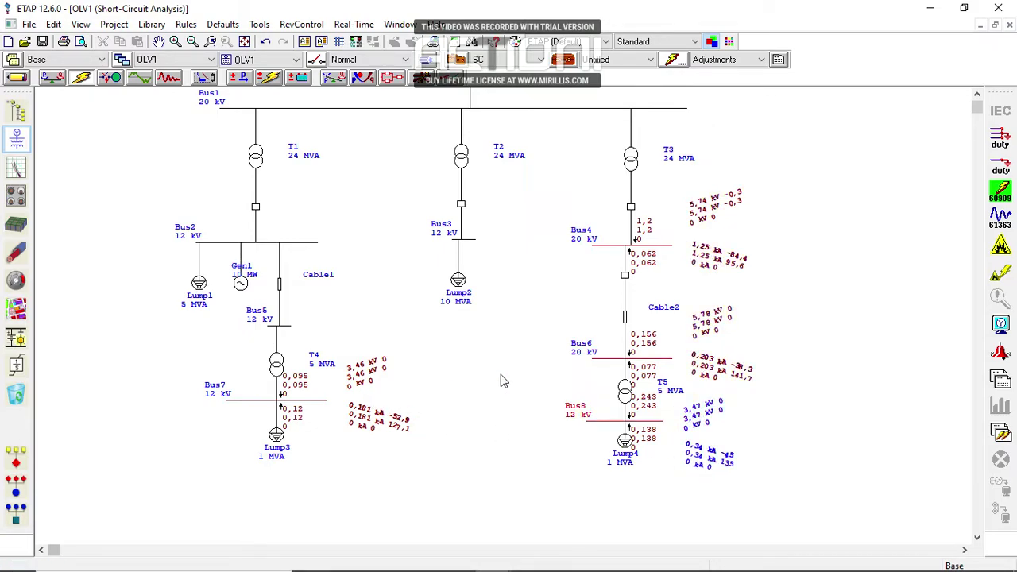
Check the fault type and value format in the short-circuit display options, and examine the fault results at Bus4, Bus6 and Bus8
click(1001, 323)
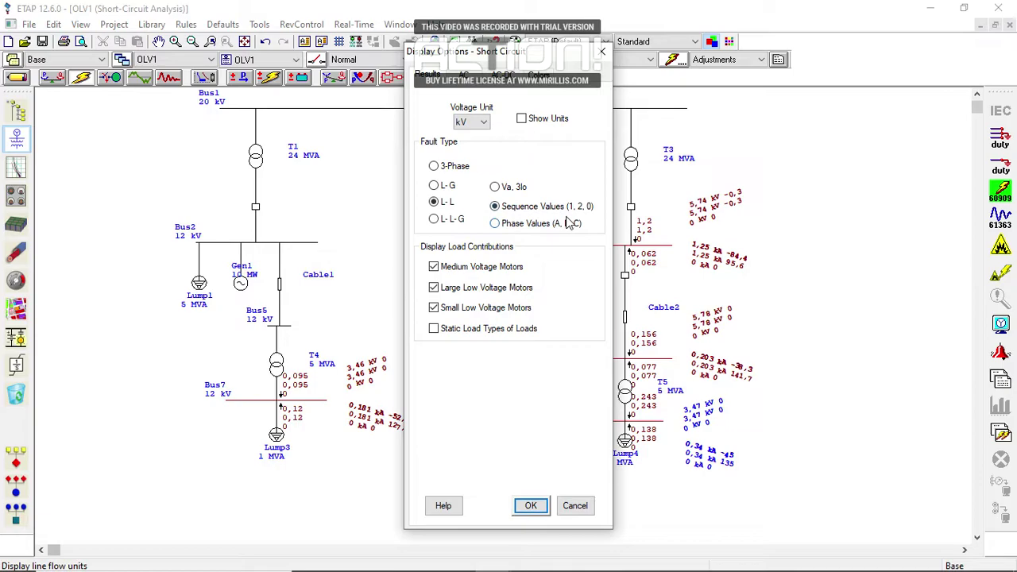
click(529, 505)
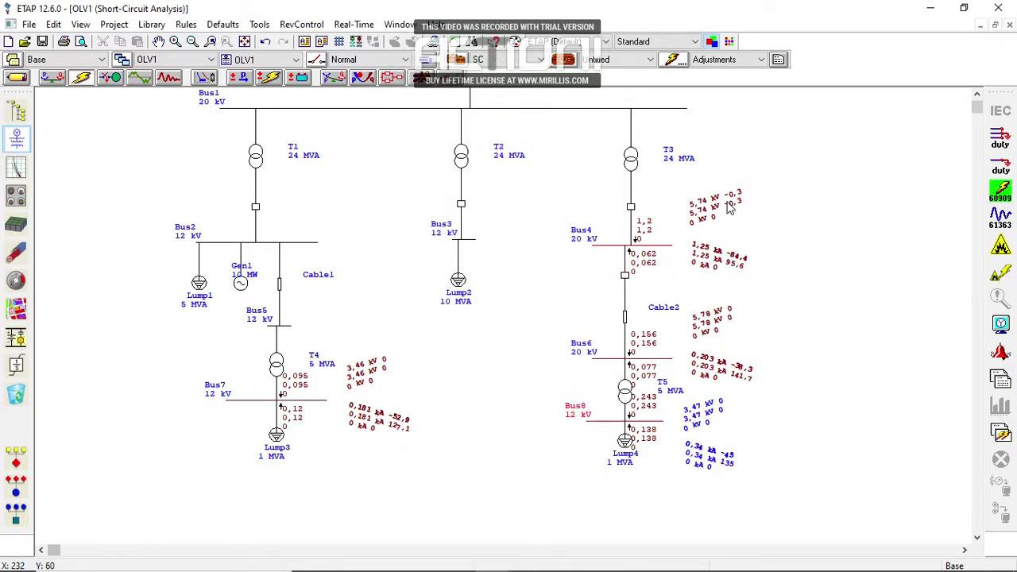
scroll(731, 219, up, 3)
scroll(733, 220, up, 2)
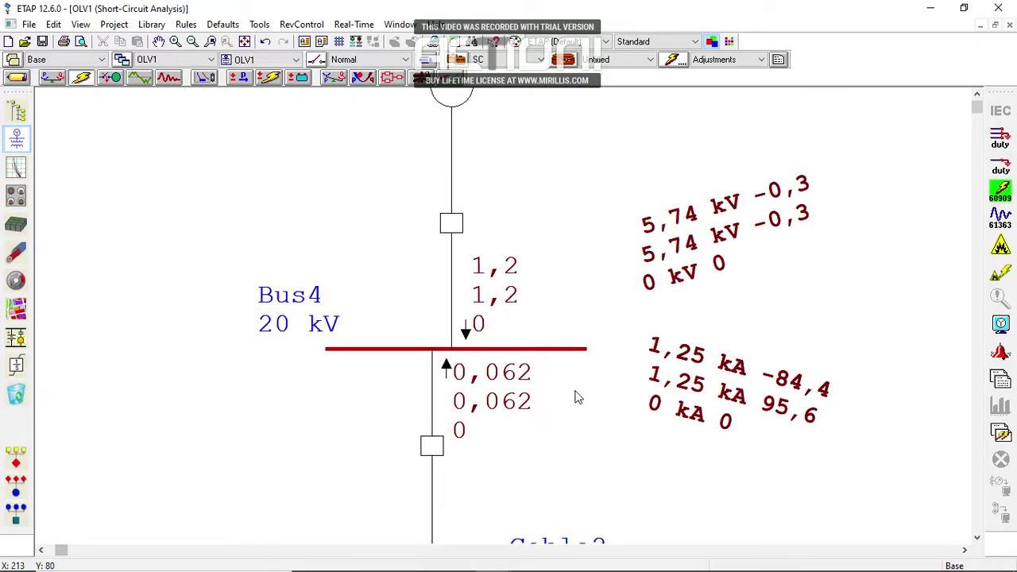
scroll(556, 395, down, 3)
scroll(508, 411, down, 2)
scroll(501, 418, down, 3)
scroll(501, 418, down, 4)
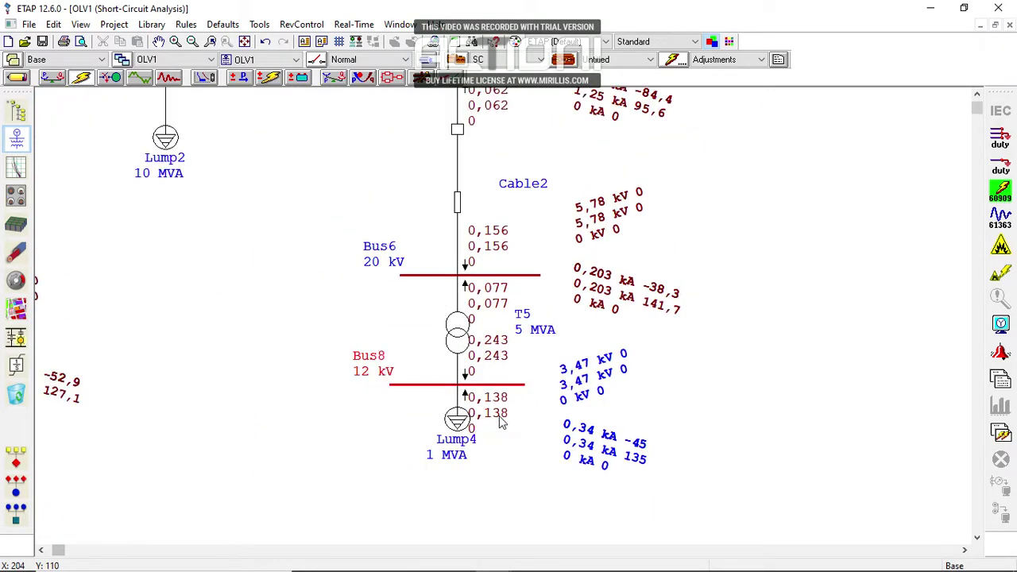
Examine the L-L sequence voltages and currents with their angles at Bus4 in close-up
scroll(267, 421, up, 3)
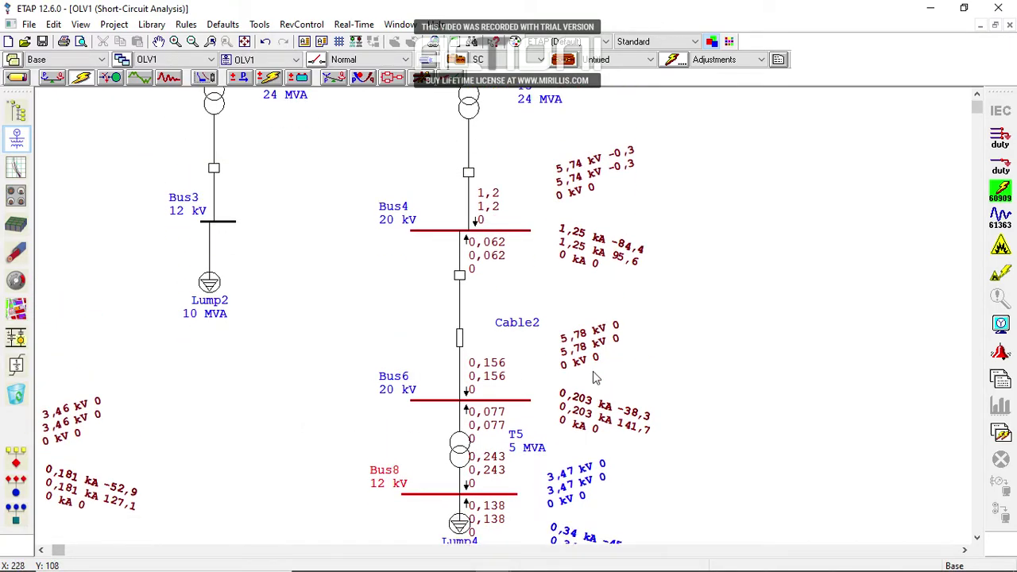
scroll(665, 286, up, 2)
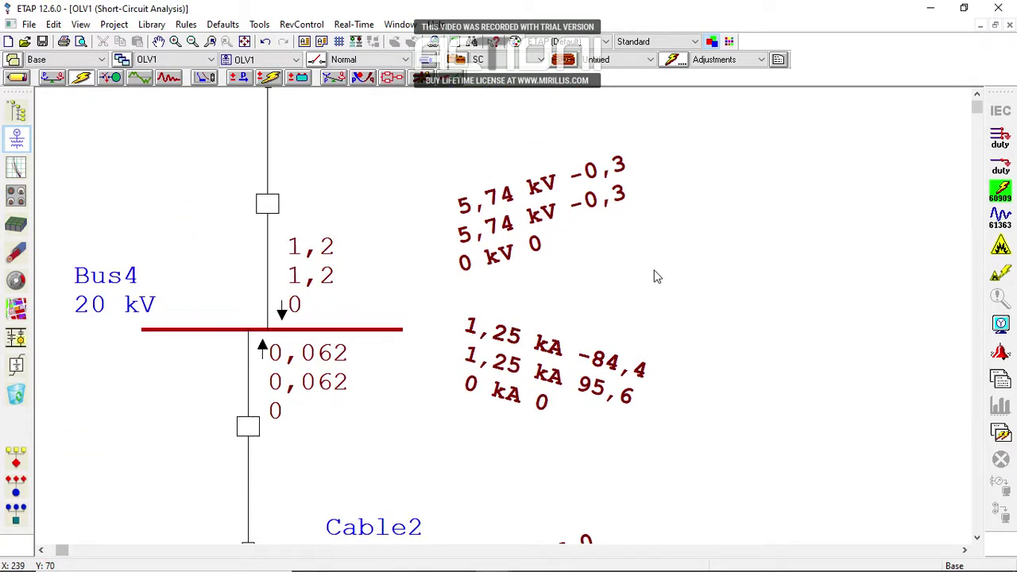
scroll(500, 175, up, 2)
scroll(509, 262, down, 3)
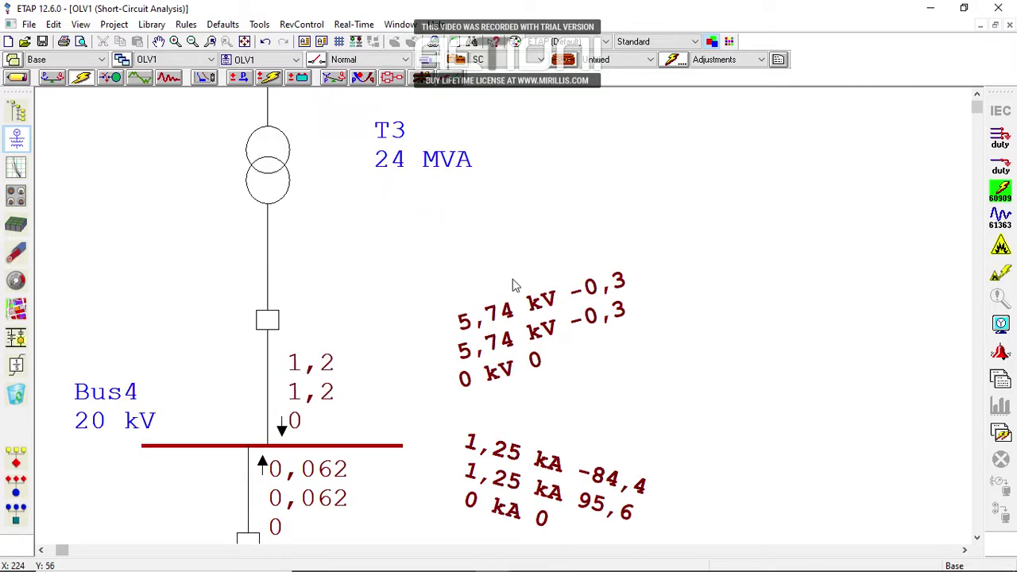
scroll(545, 320, down, 2)
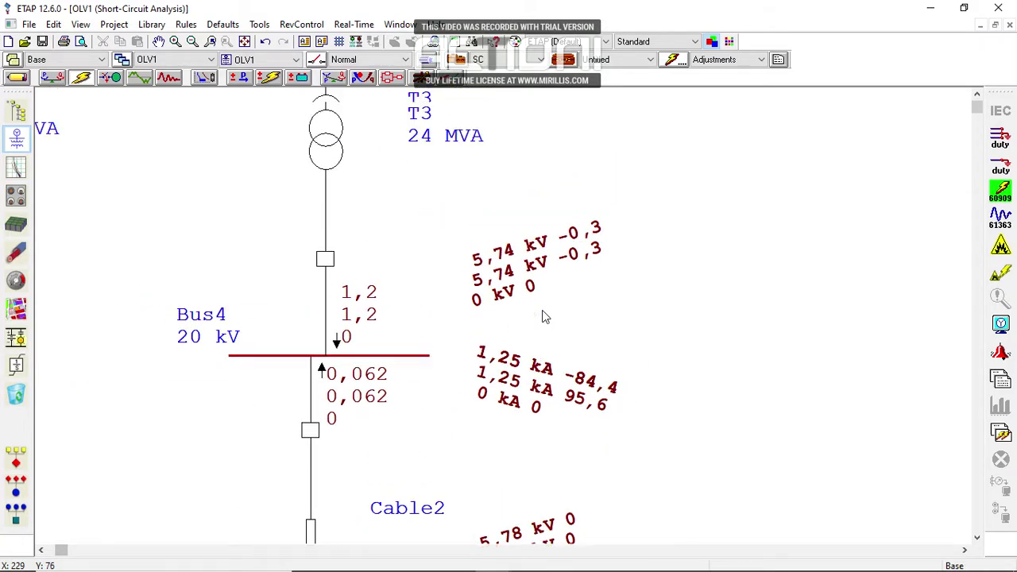
scroll(522, 290, up, 2)
scroll(556, 429, down, 2)
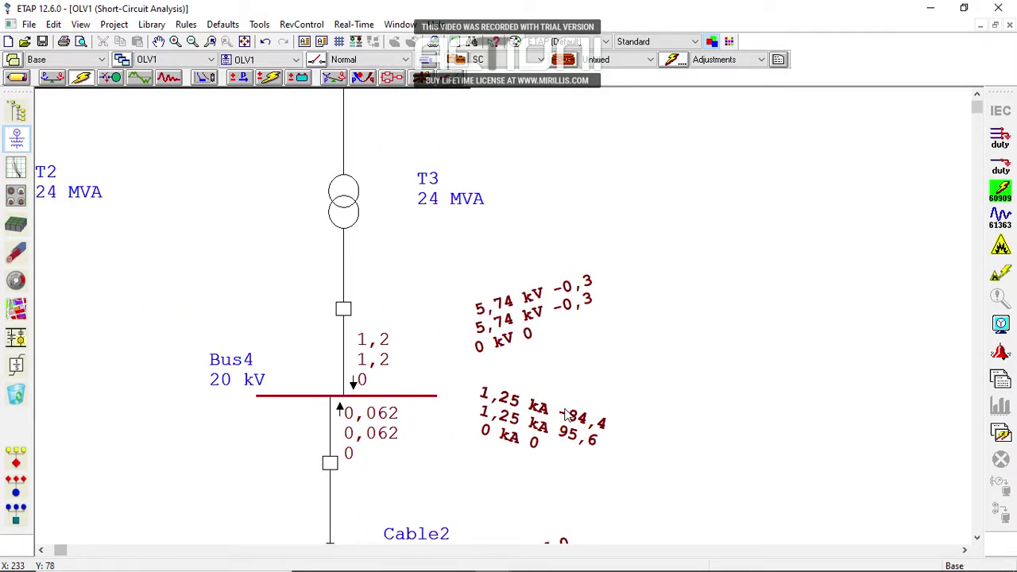
Switch to the Word report format and examine how its tables record sequence and phase voltages and currents for each bus
mouse_move(505, 561)
click(457, 557)
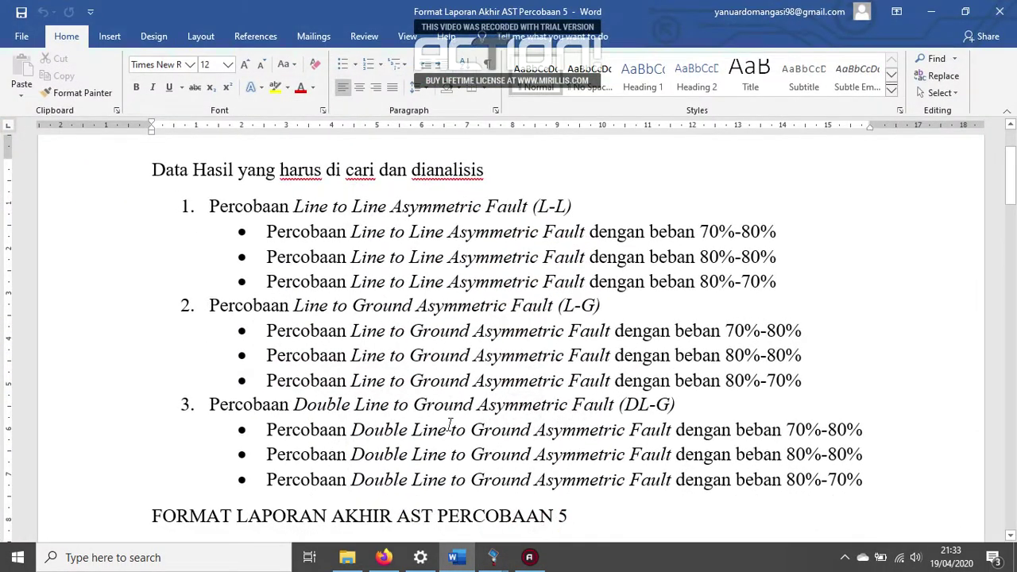
scroll(447, 395, down, 5)
scroll(447, 394, down, 3)
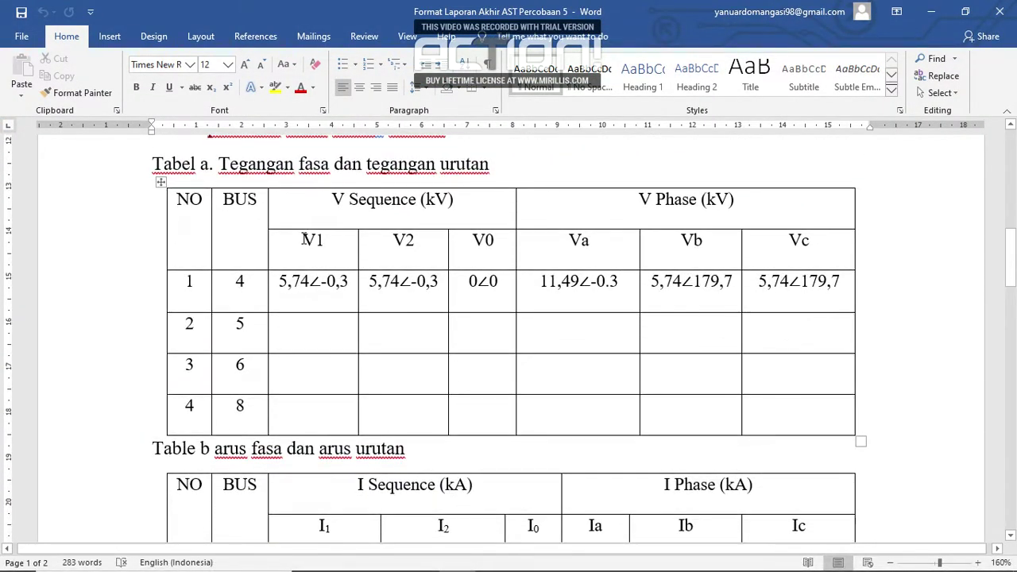
scroll(307, 236, down, 1)
scroll(298, 233, up, 1)
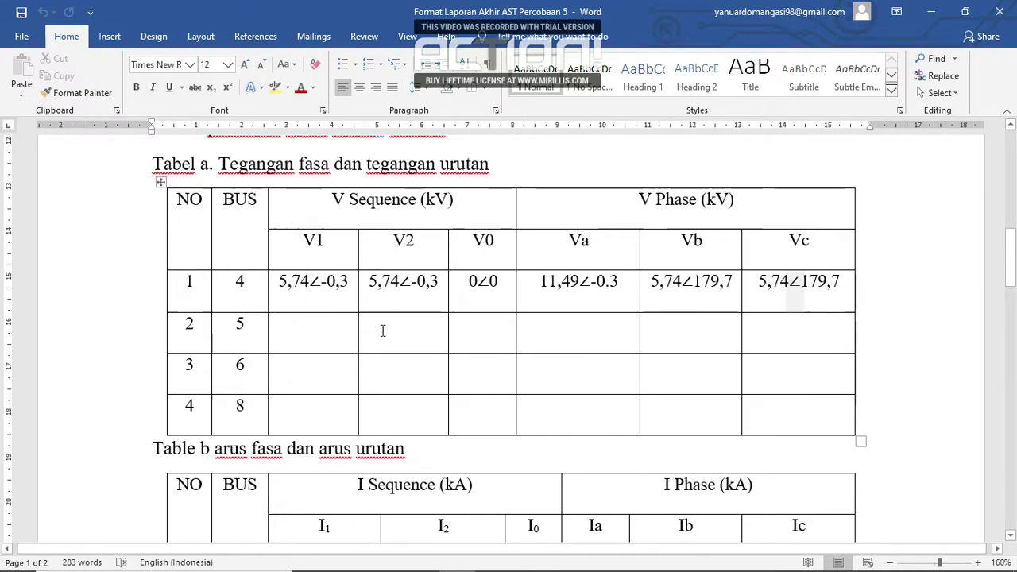
mouse_move(487, 565)
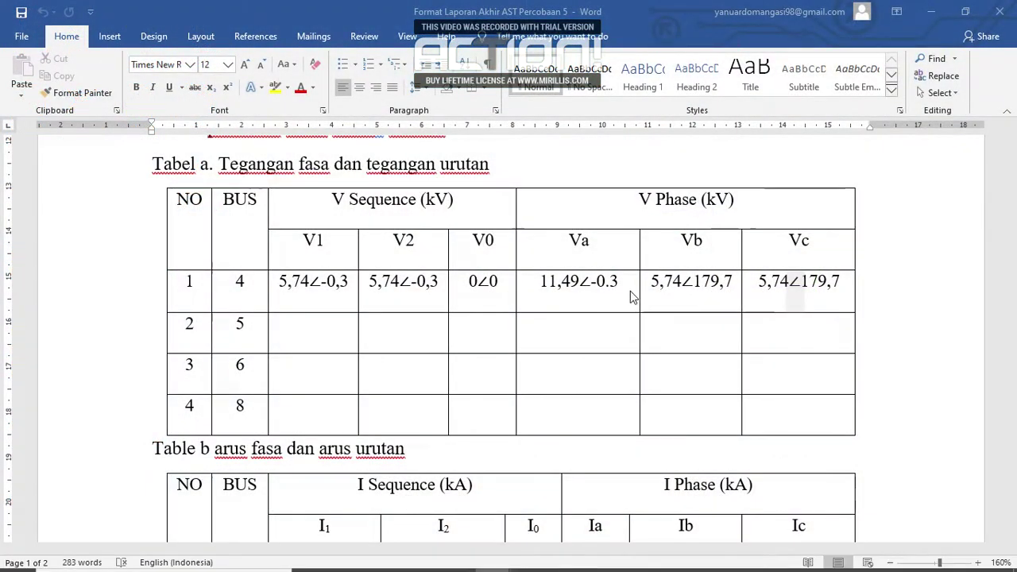
scroll(631, 297, up, 5)
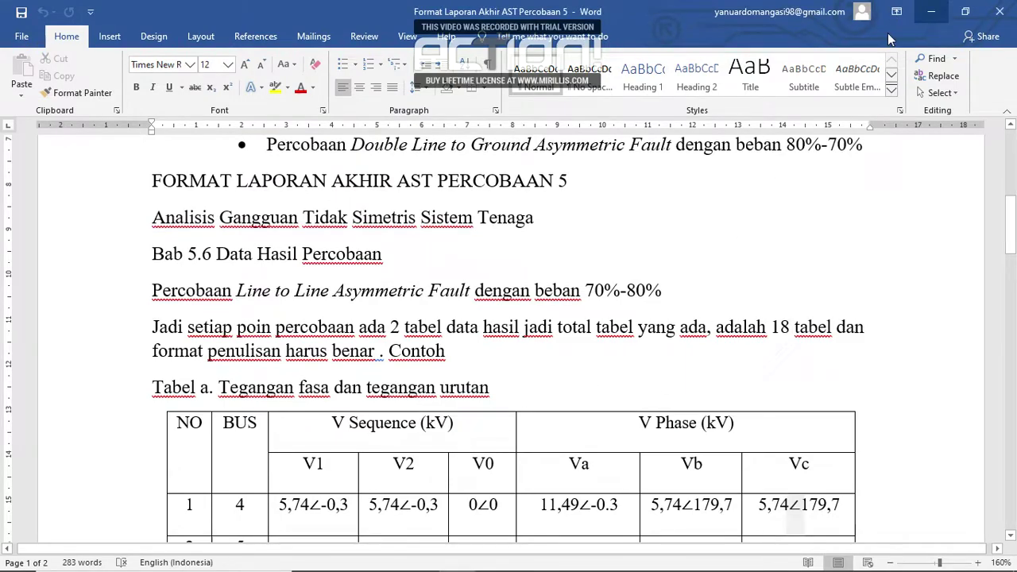
Return to the ETAP diagram and view the L-L fault results at Bus4 and Bus6
click(931, 12)
scroll(520, 310, down, 2)
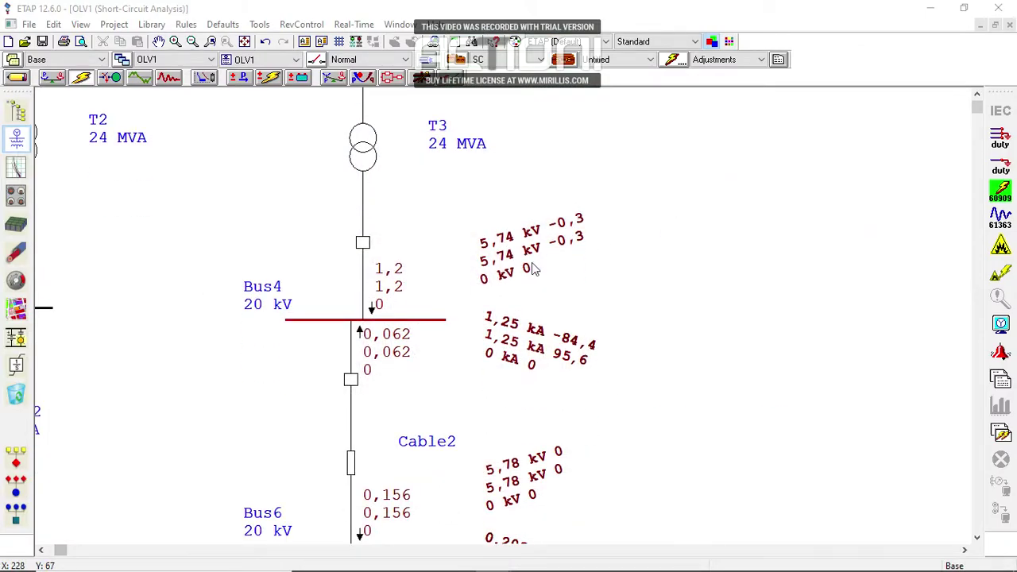
scroll(512, 316, down, 1)
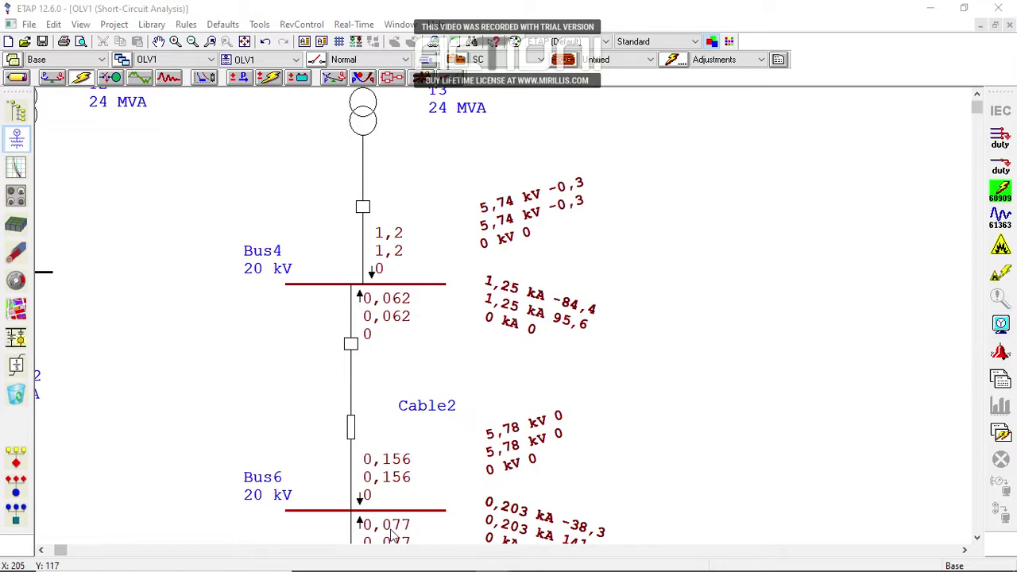
Display the L-L fault results on the diagram as phase values (A, B, C)
click(1001, 325)
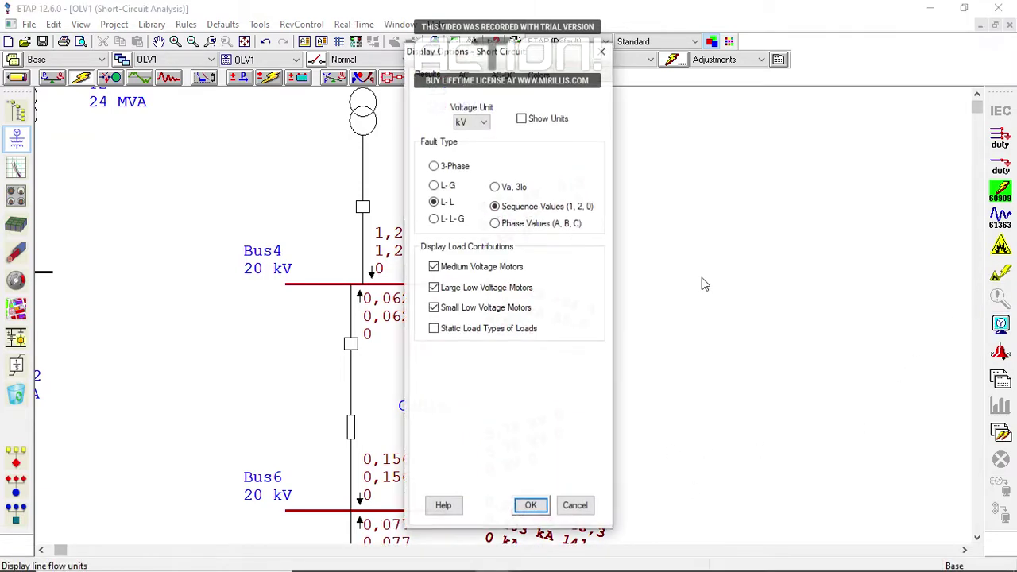
click(496, 223)
click(540, 506)
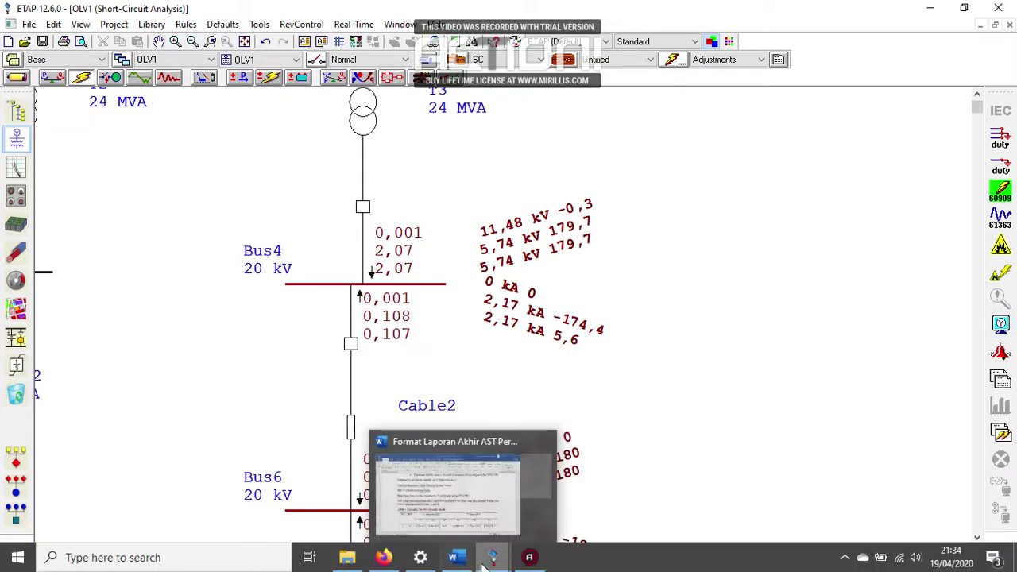
Switch to the Word report format, examine the phase voltage and current tables, and return to ETAP
click(457, 559)
scroll(580, 405, down, 3)
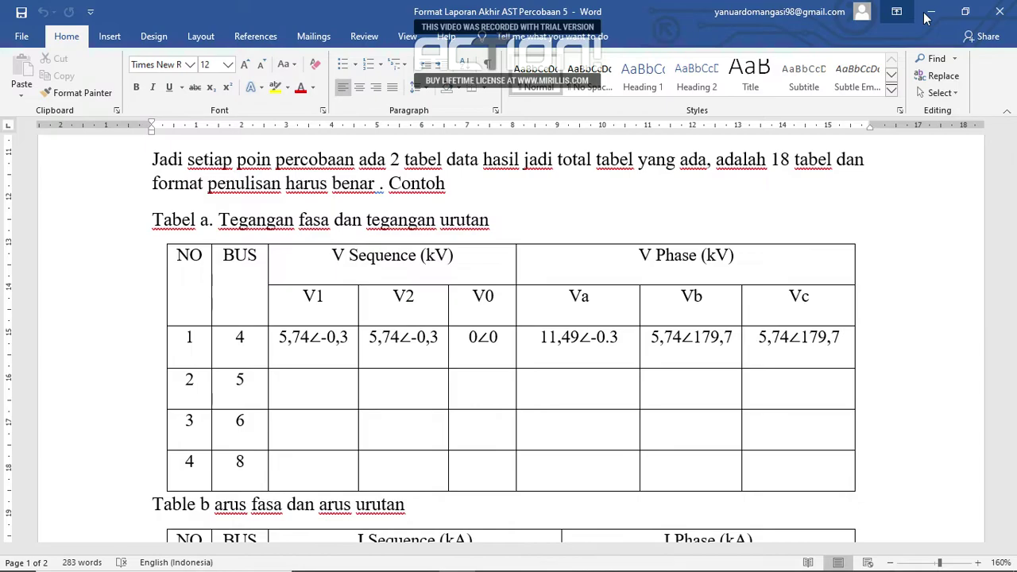
scroll(493, 251, down, 4)
scroll(492, 250, up, 4)
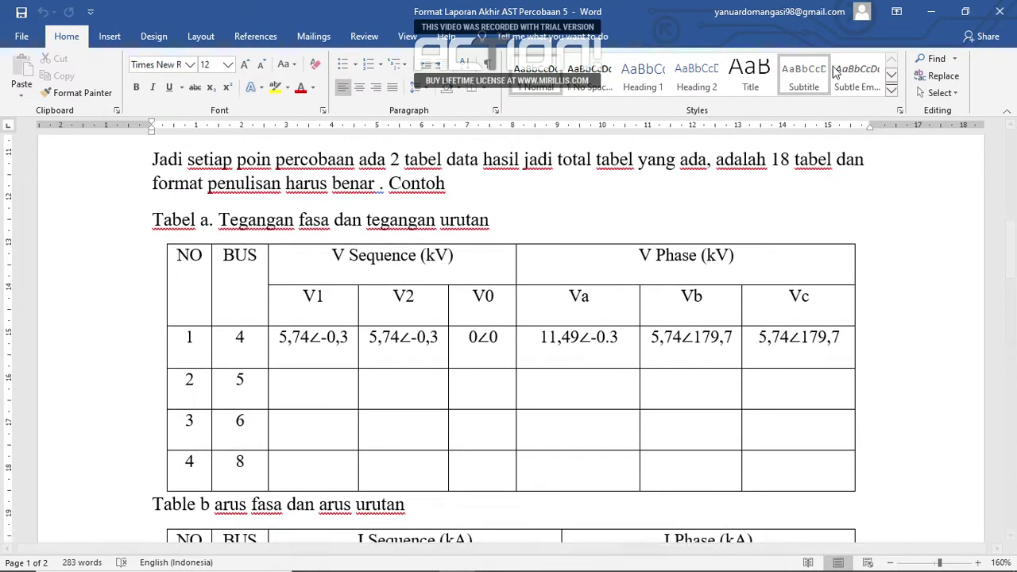
click(935, 11)
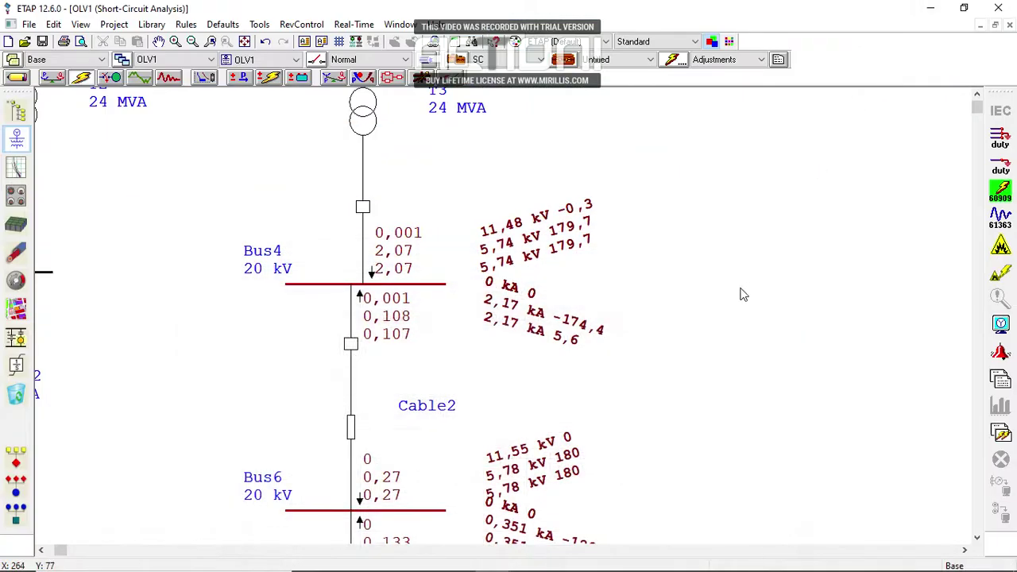
Review the sequence and phase value choices for the L-L fault in the short-circuit display options
click(997, 324)
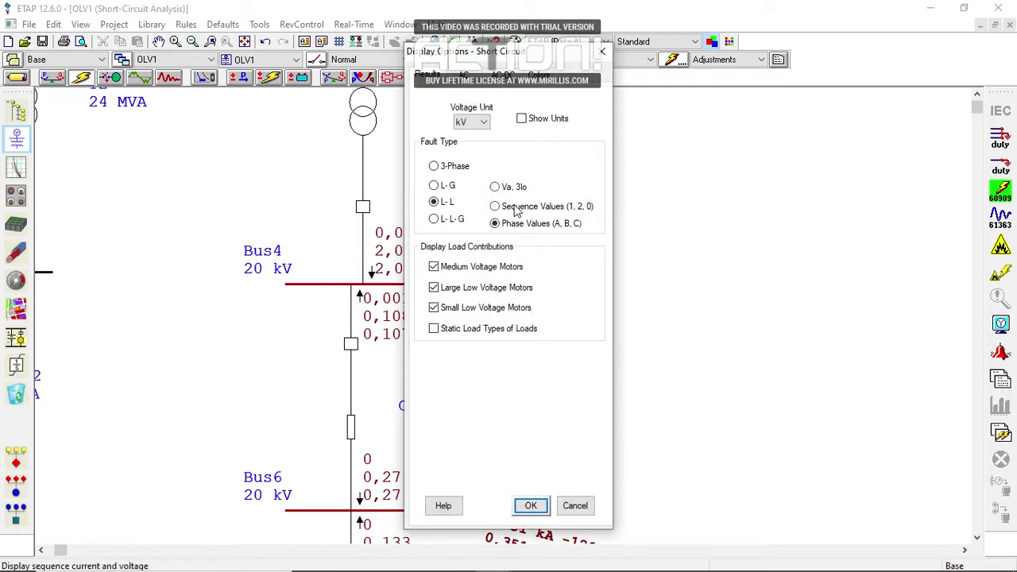
click(518, 225)
click(521, 209)
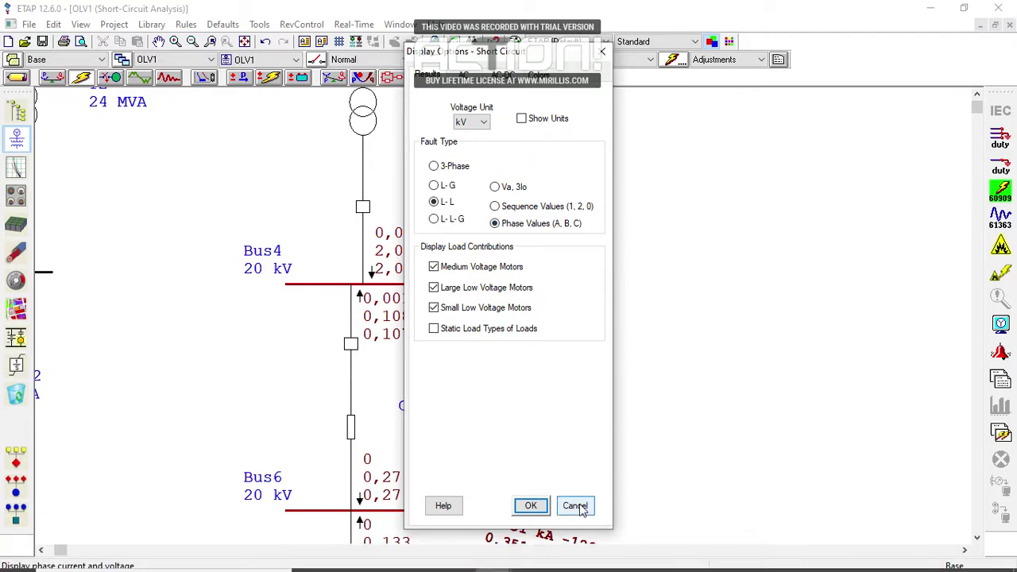
Switch to Word and highlight the 70%-80% load experiments listed under the L-L, L-G and DL-G faults
mouse_move(539, 557)
click(453, 557)
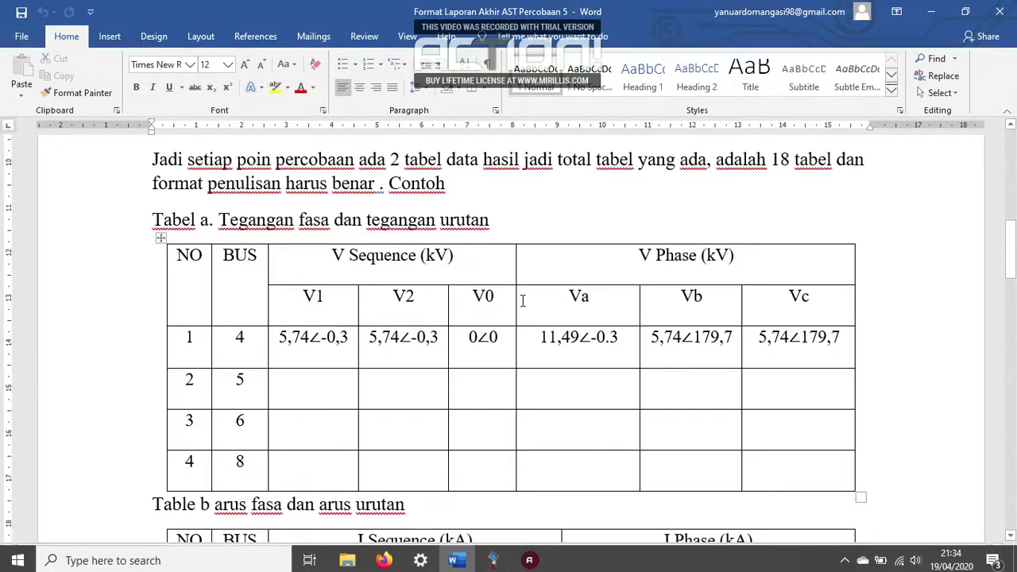
scroll(528, 304, down, 2)
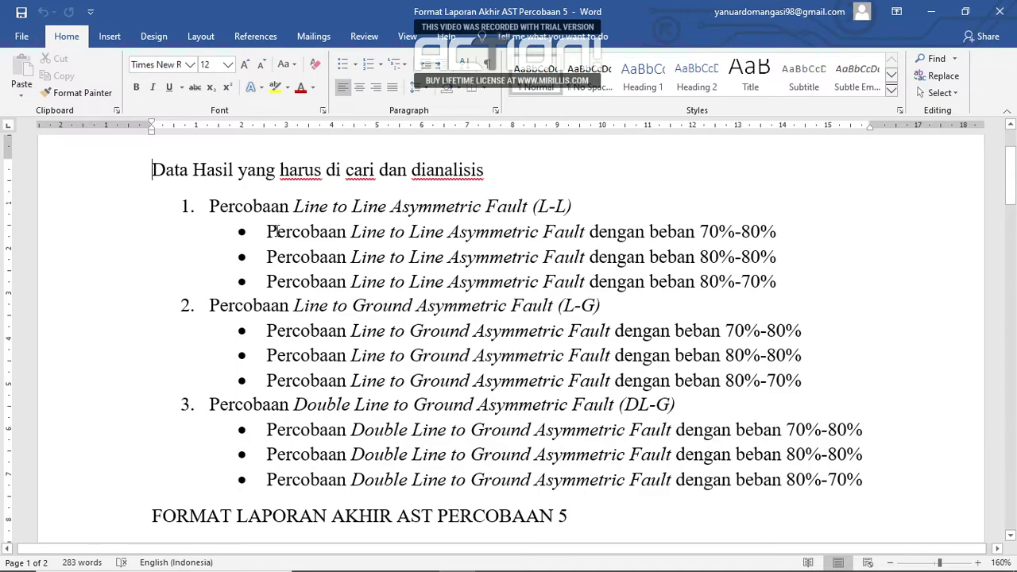
drag(268, 232, 782, 237)
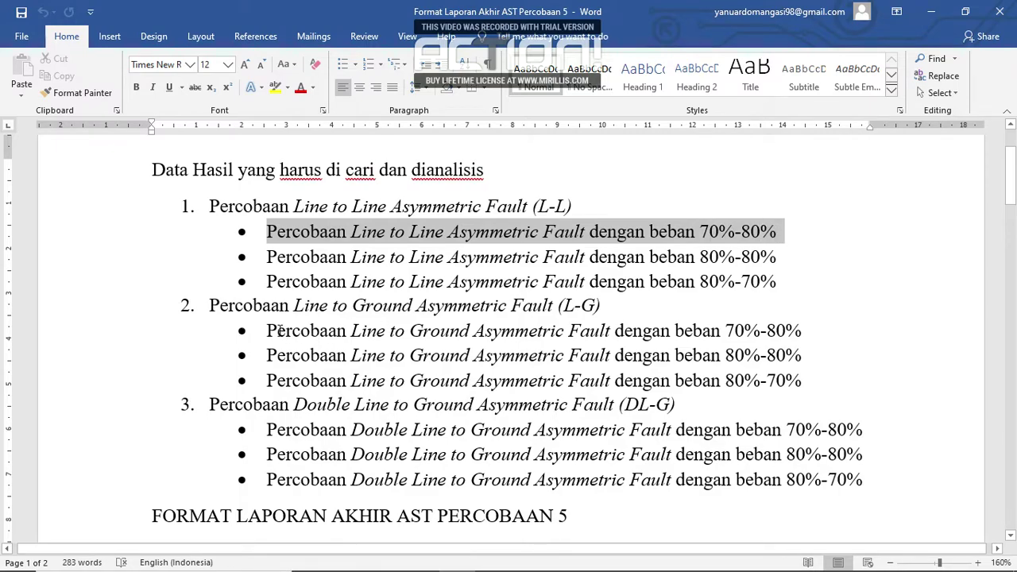
drag(266, 331, 810, 358)
drag(267, 429, 805, 430)
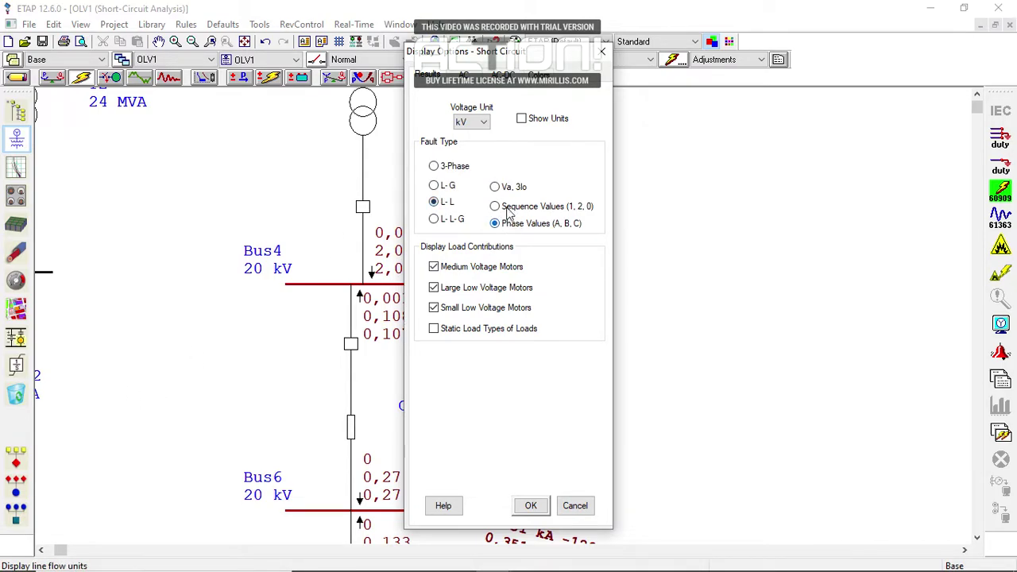
Return to ETAP and change the displayed fault type to L-G with phase values
click(528, 505)
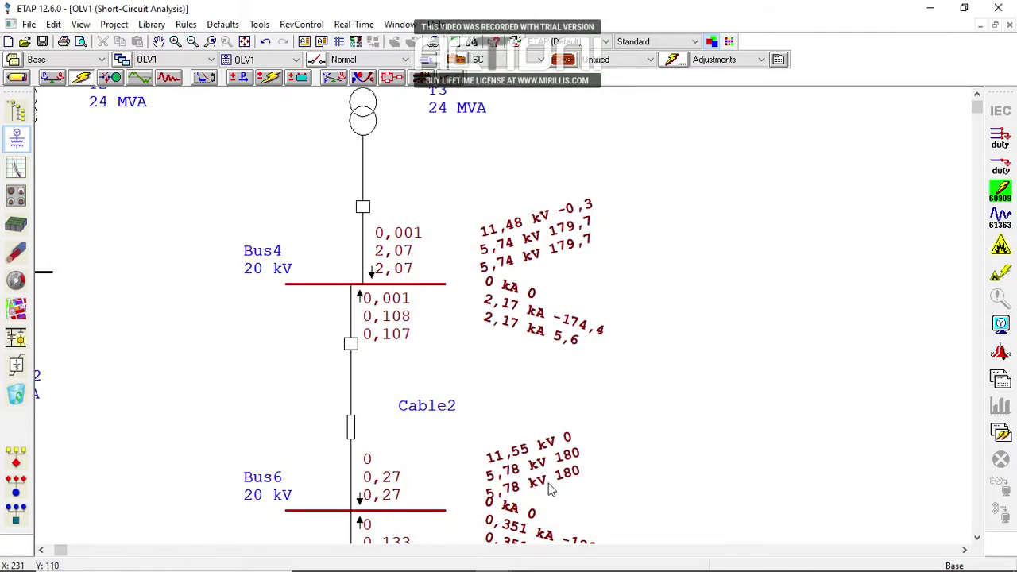
click(1000, 323)
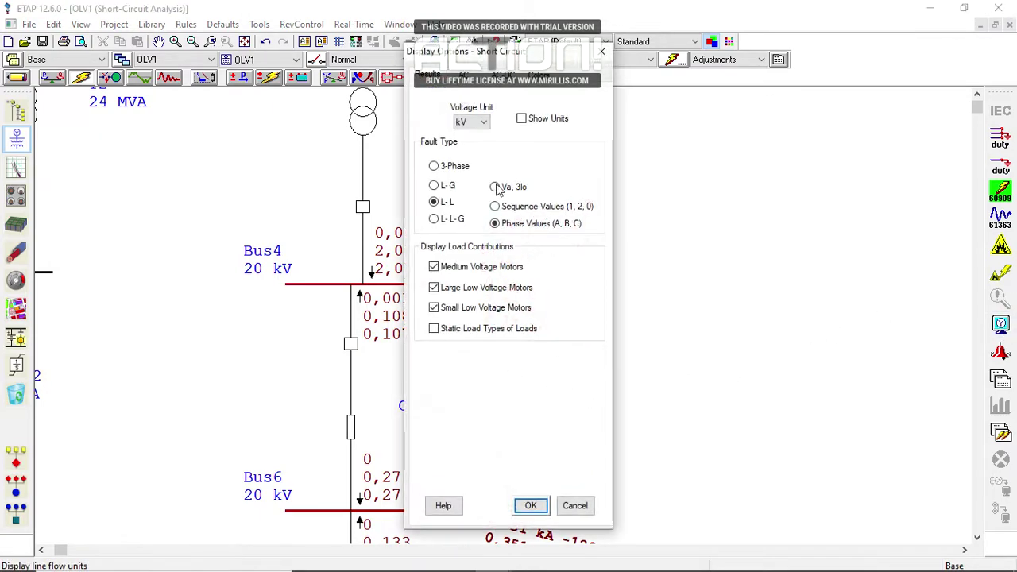
click(442, 187)
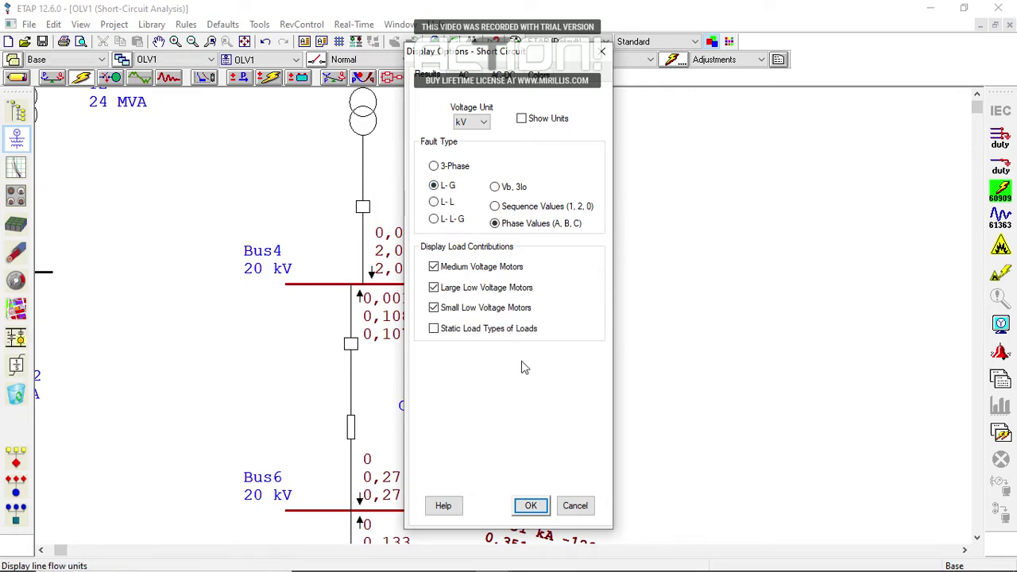
click(530, 506)
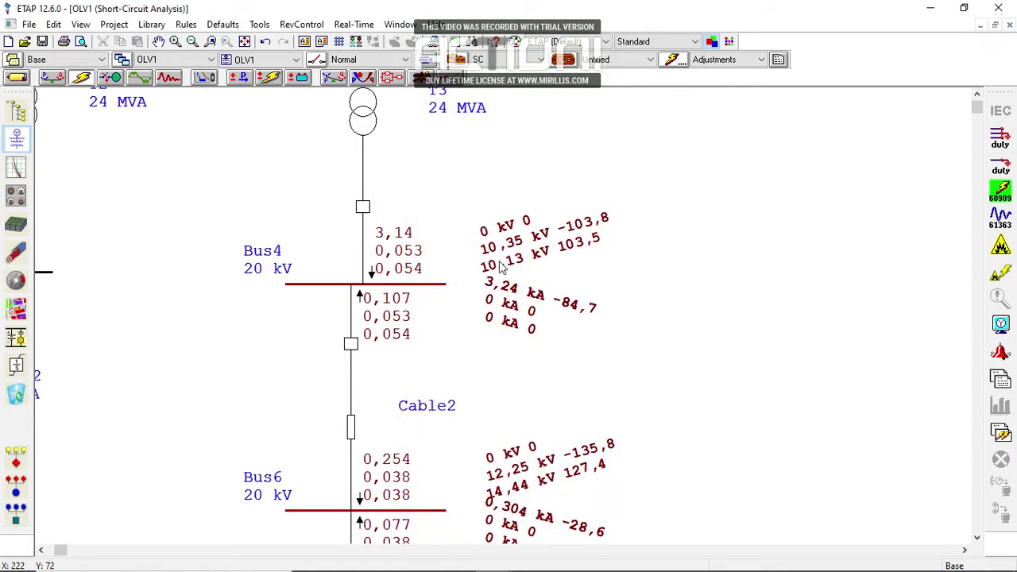
Change the displayed fault type to L-L-G and view the results at Bus4, Bus6, Bus7 and Bus8
click(1000, 323)
click(445, 220)
click(530, 506)
scroll(517, 345, down, 5)
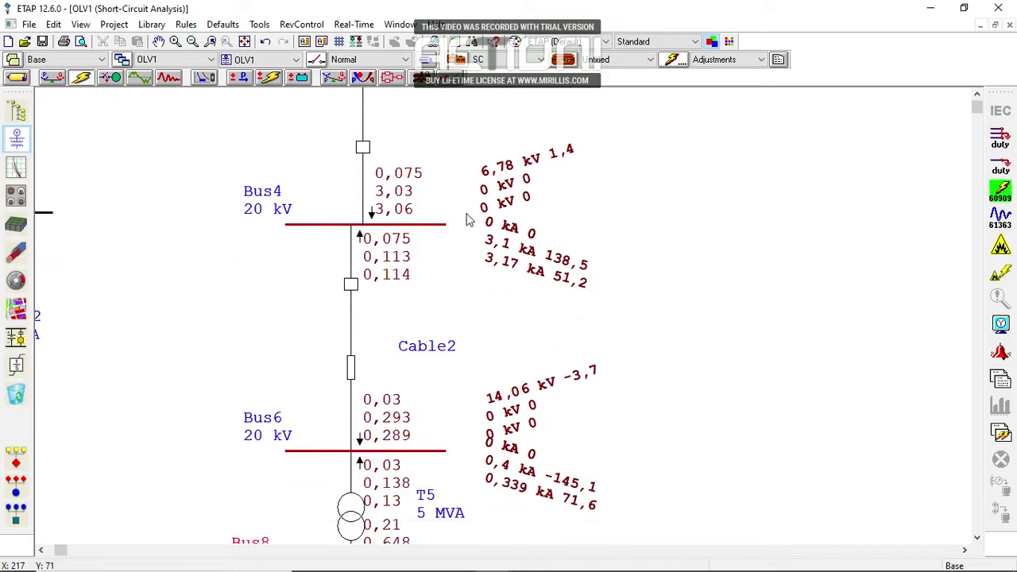
ctrl+scroll(592, 323, down, 1)
scroll(592, 323, down, 2)
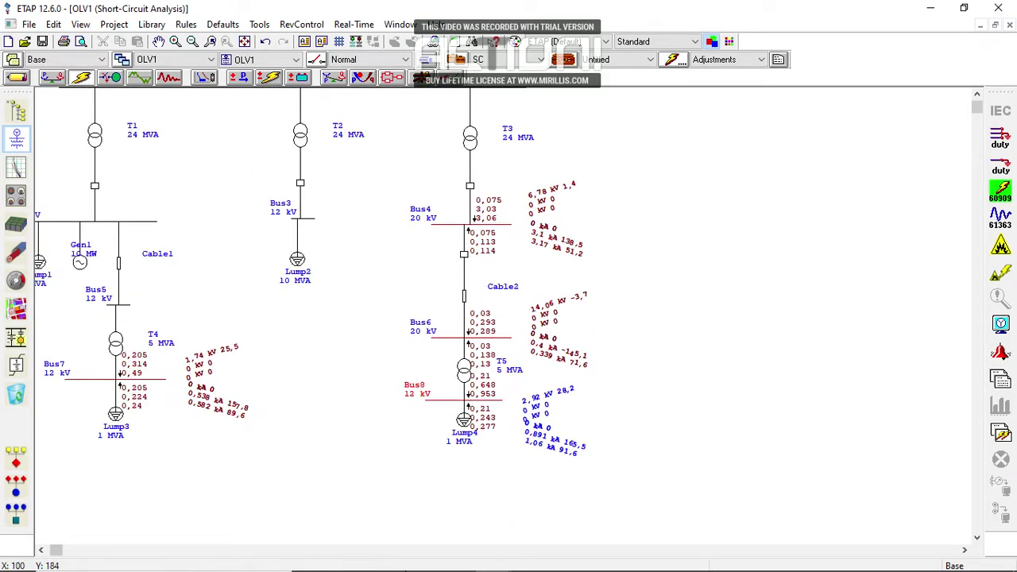
Check the required load percentages in Word, then in ETAP's edit mode set Lump3 to 80% constant kVA and 20% constant Z
click(471, 562)
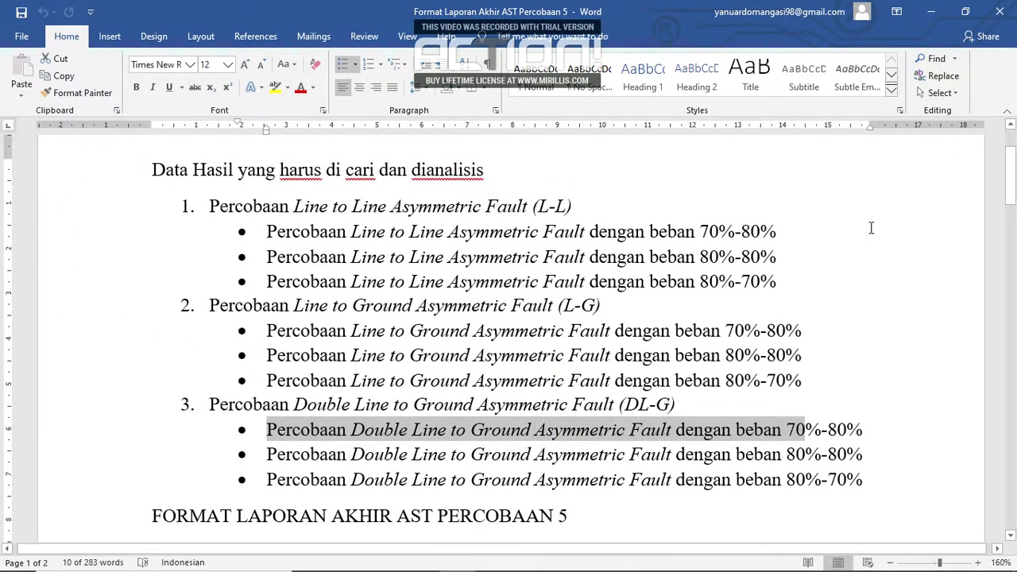
click(932, 12)
click(17, 77)
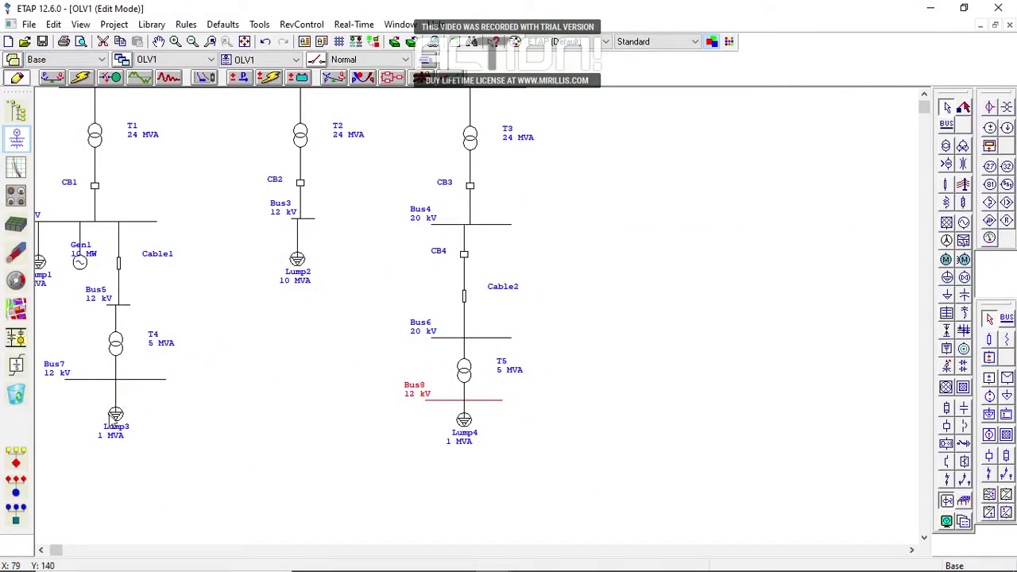
double_click(115, 414)
click(355, 101)
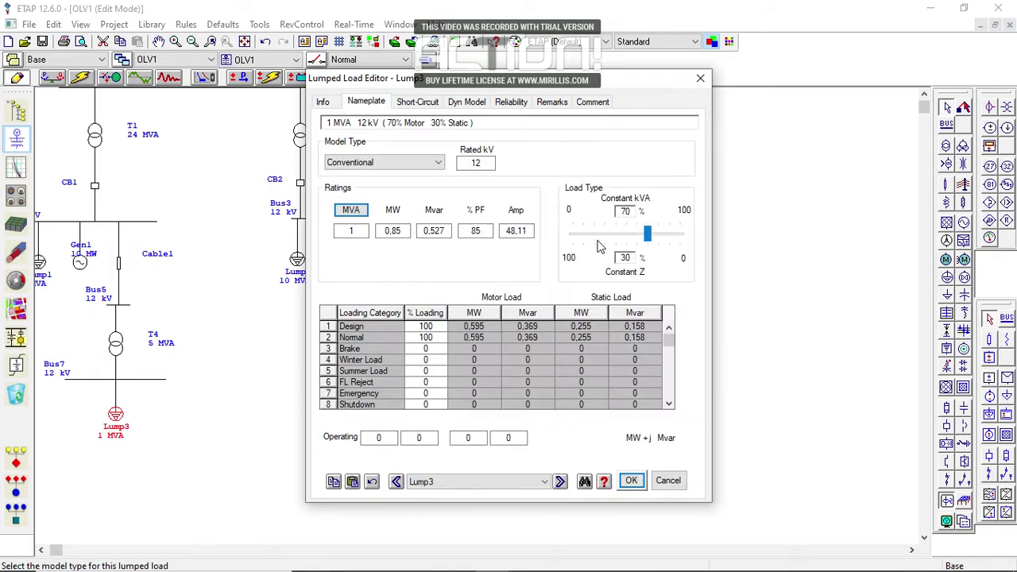
mouse_move(647, 238)
mouse_down()
mouse_move(666, 241)
mouse_move(658, 238)
mouse_up()
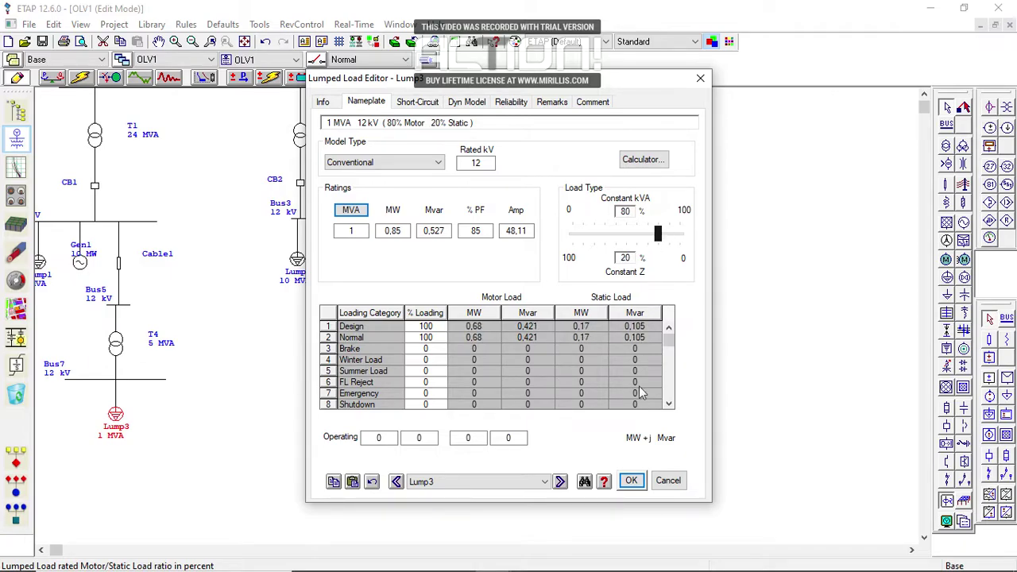
click(632, 480)
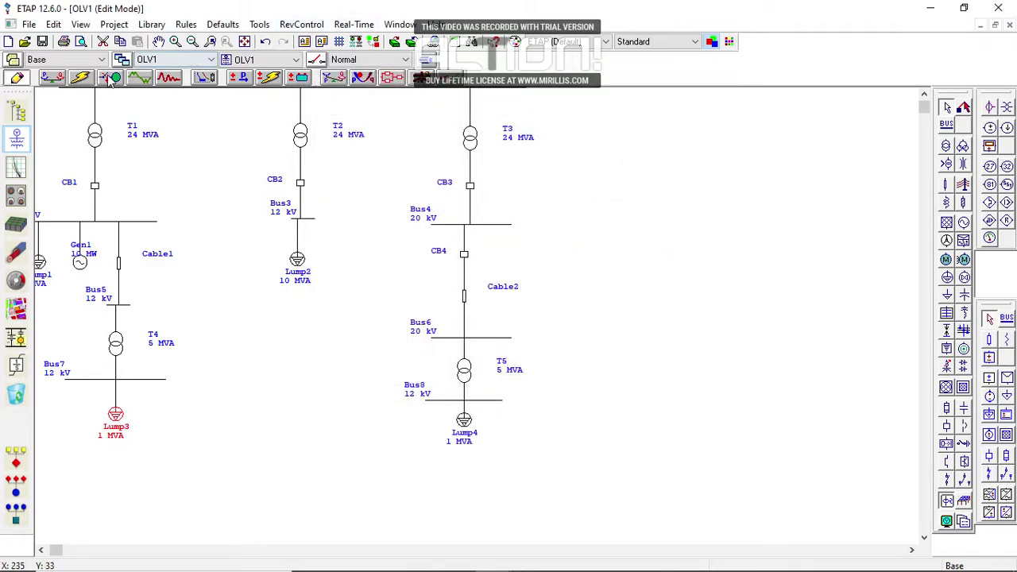
Run the IEC 60909 short-circuit analysis and display the L-L-G sequence values for the faulted buses across the whole diagram
click(80, 77)
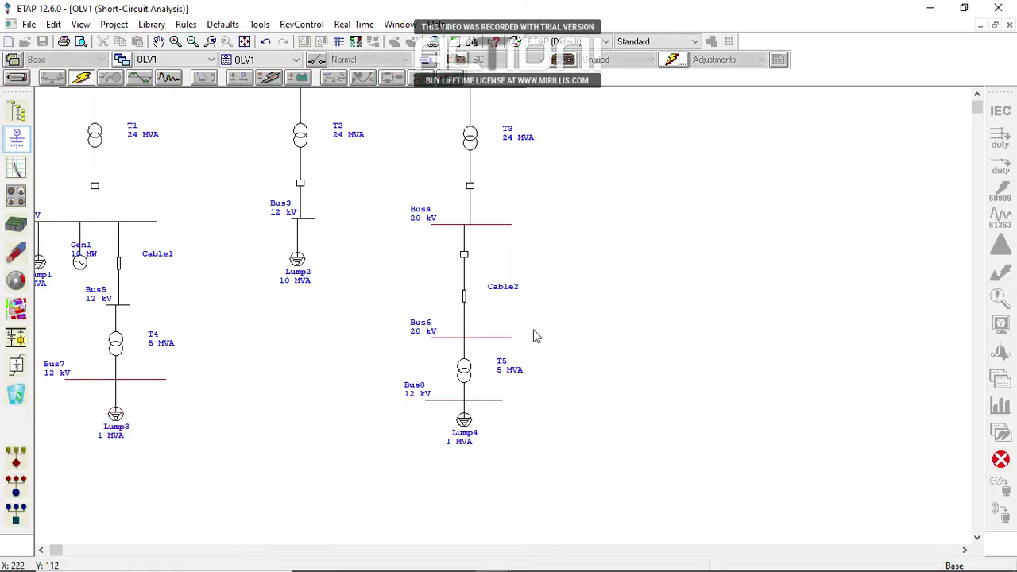
click(1000, 191)
click(1000, 324)
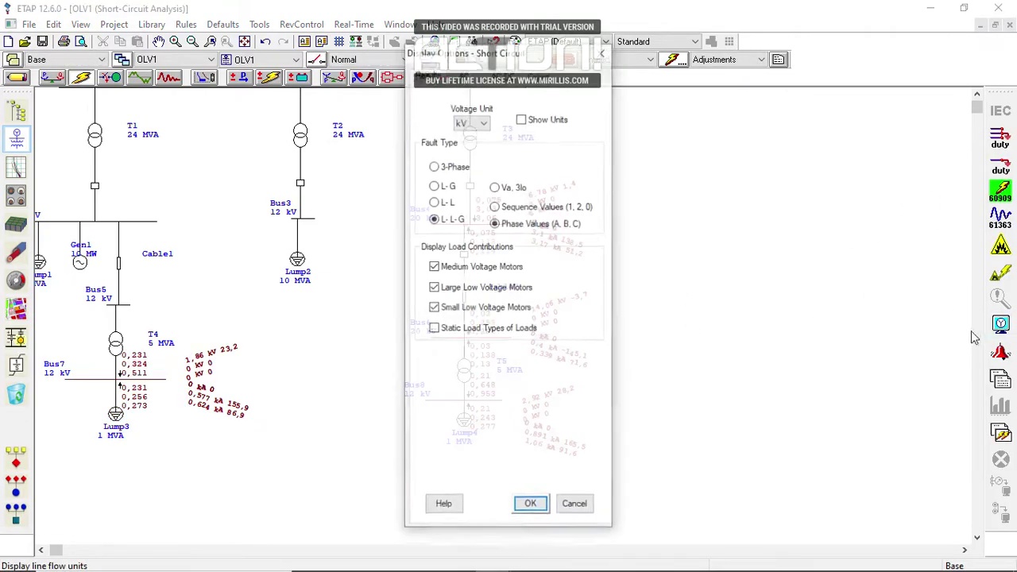
click(503, 207)
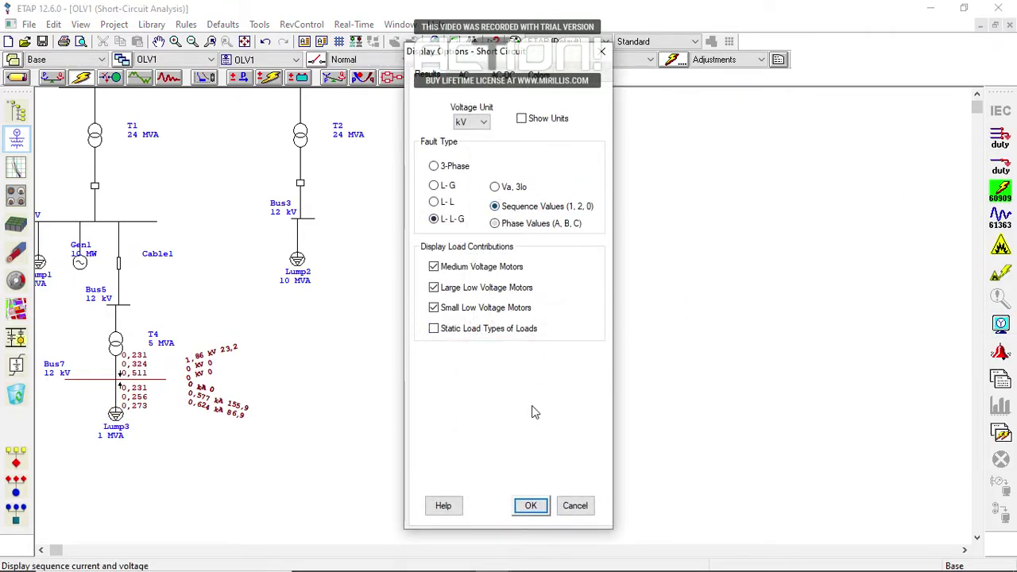
click(531, 506)
scroll(502, 318, up, 3)
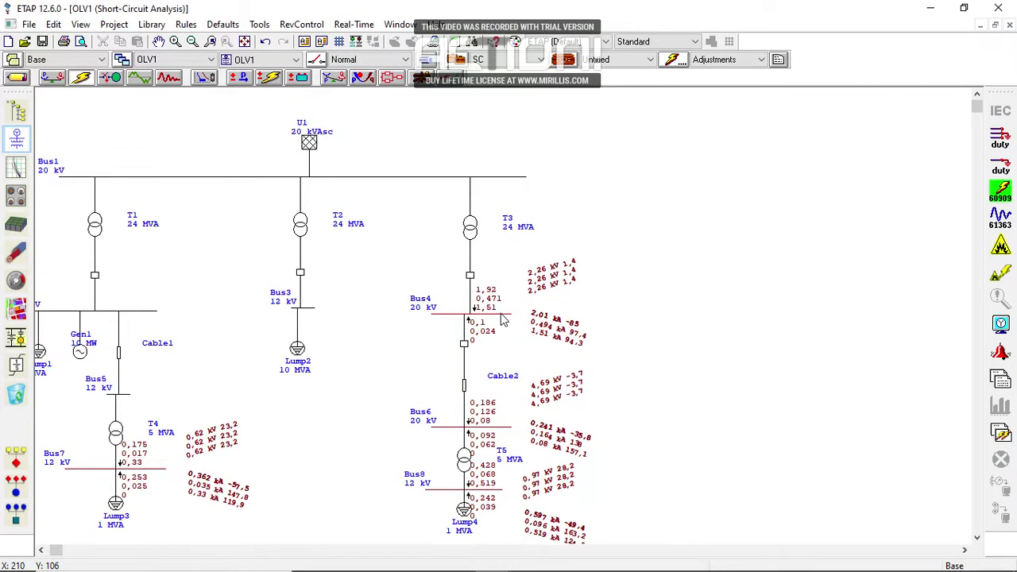
scroll(493, 413, down, 3)
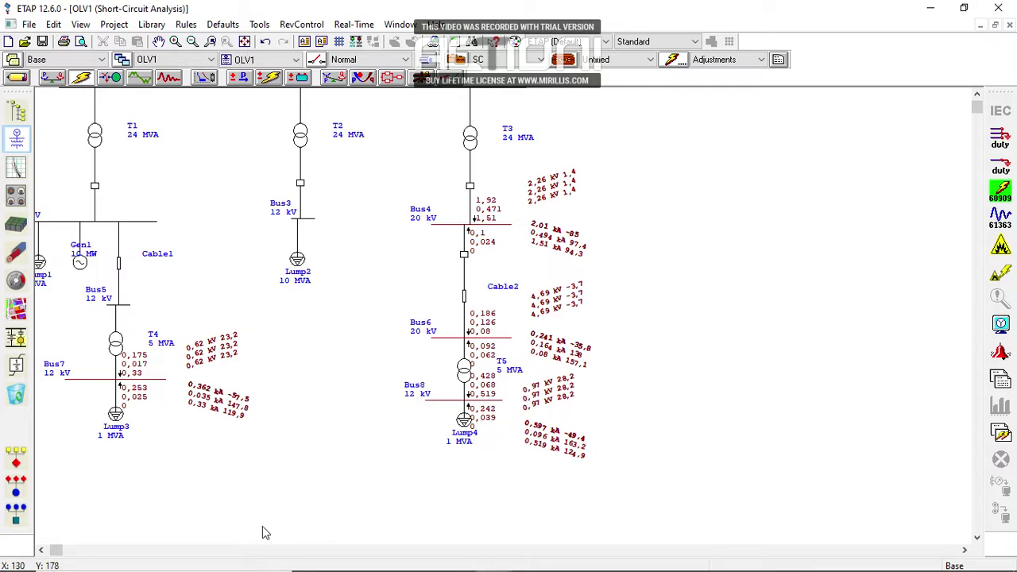
drag(59, 549, 53, 549)
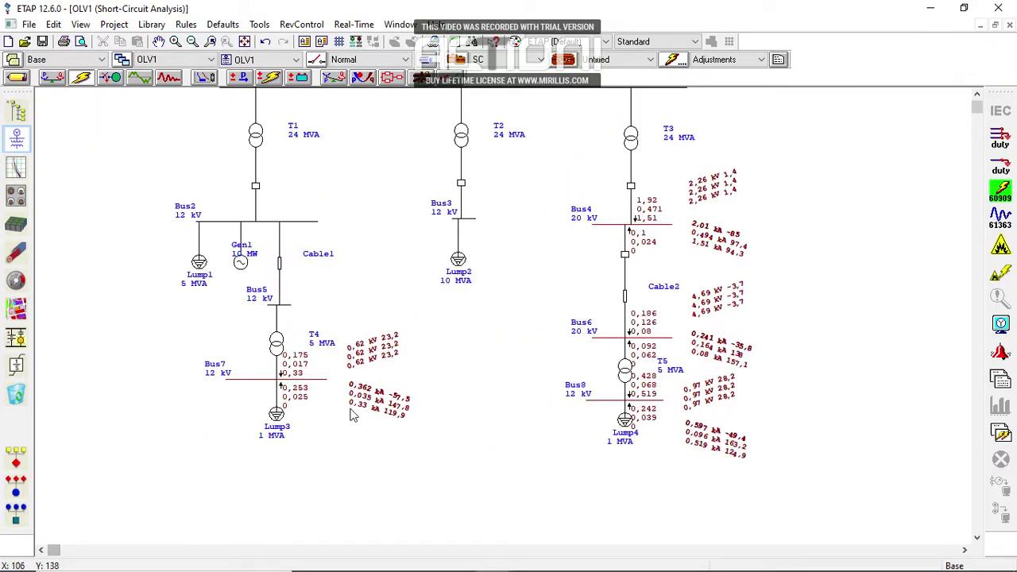
scroll(351, 410, up, 1)
scroll(351, 415, up, 2)
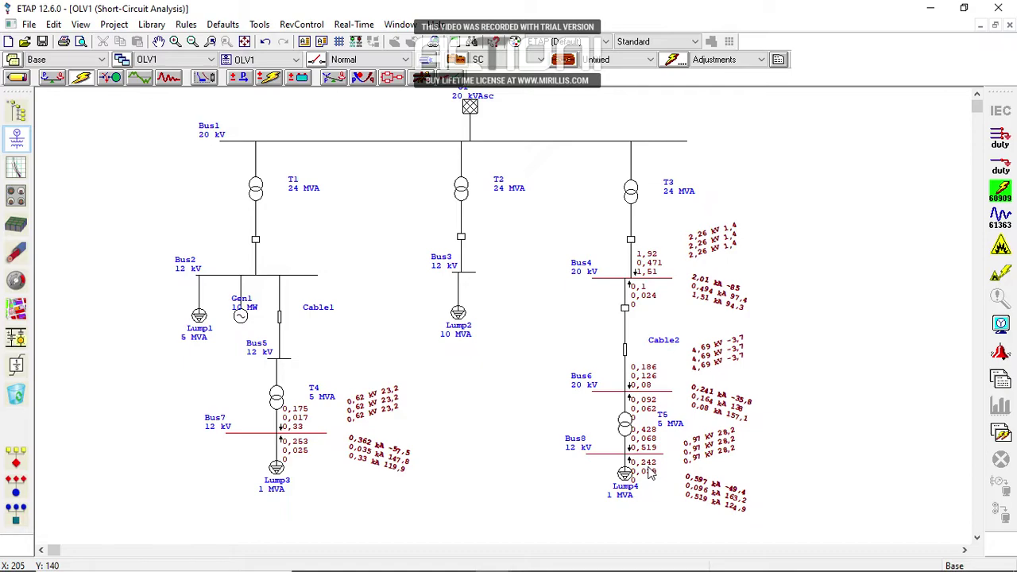
Check the length of Cable1 in its properties and close them without changes
double_click(281, 316)
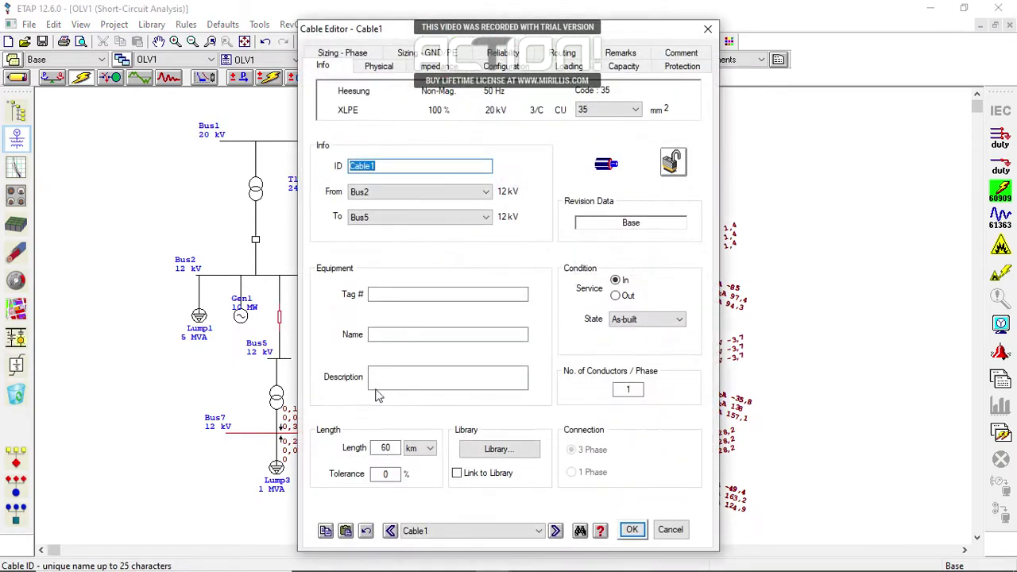
double_click(386, 447)
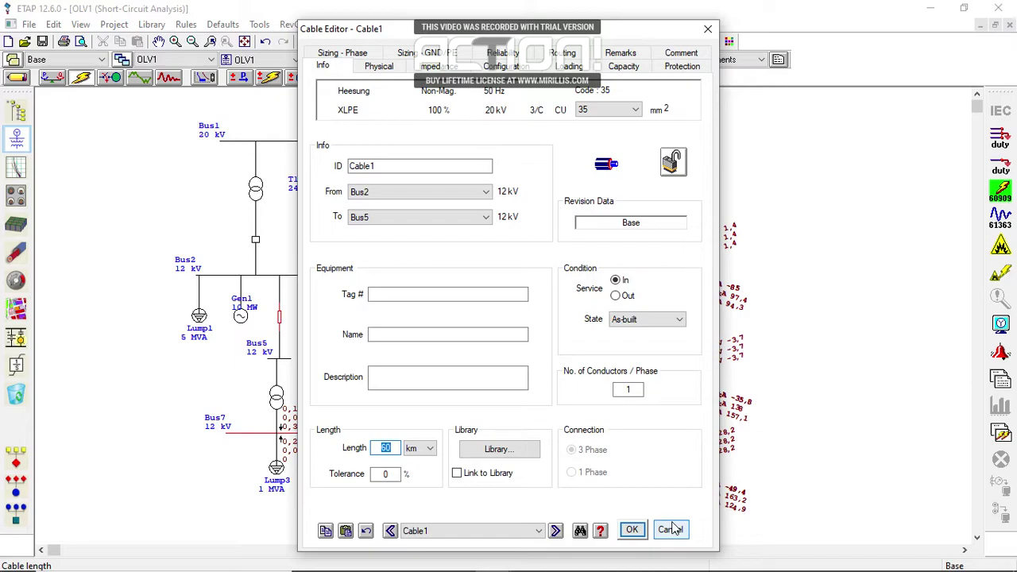
click(671, 529)
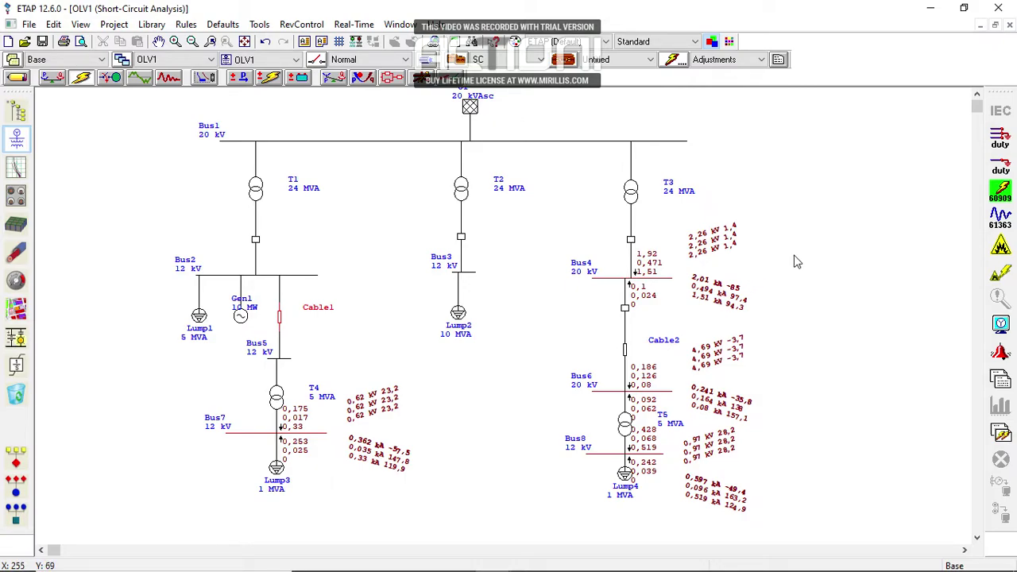
Switch to the Word report format and review the experiment list and the results section below it
mouse_move(608, 570)
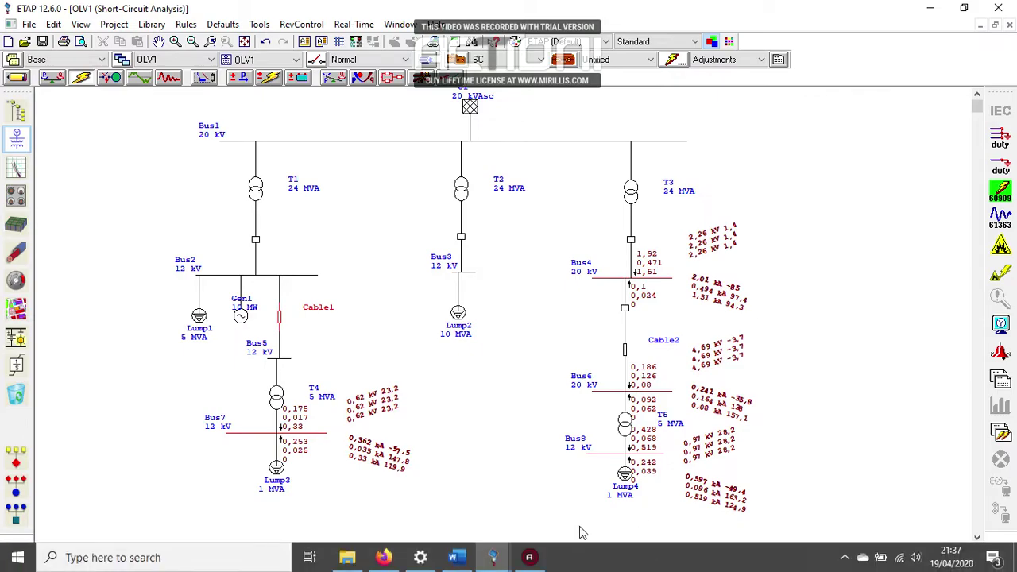
mouse_move(454, 556)
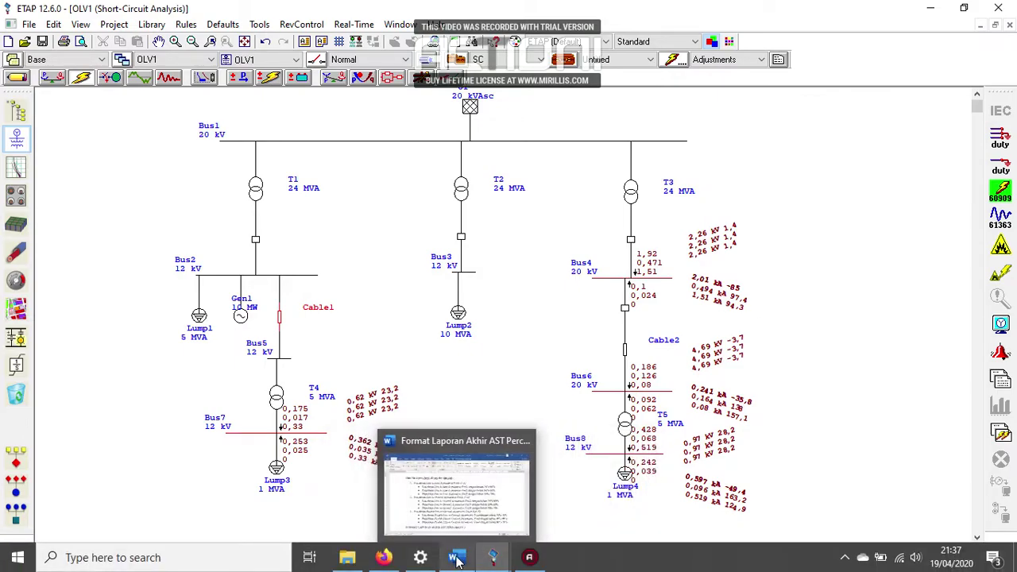
click(463, 499)
scroll(466, 461, down, 5)
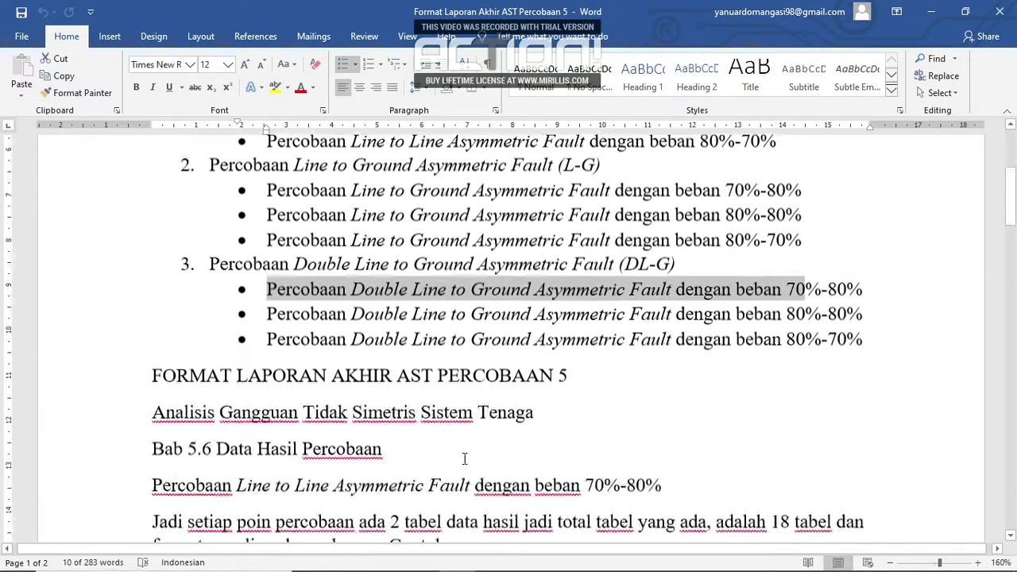
Review the example voltage and current tables in the report format and compare them with the ETAP diagram's fault values
scroll(510, 340, down, 6)
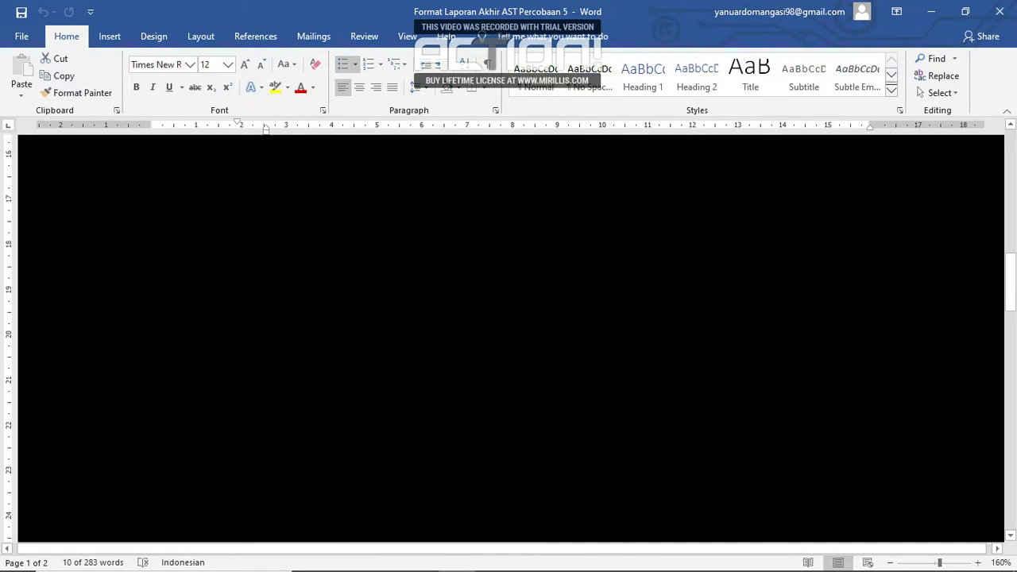
scroll(445, 469, up, 3)
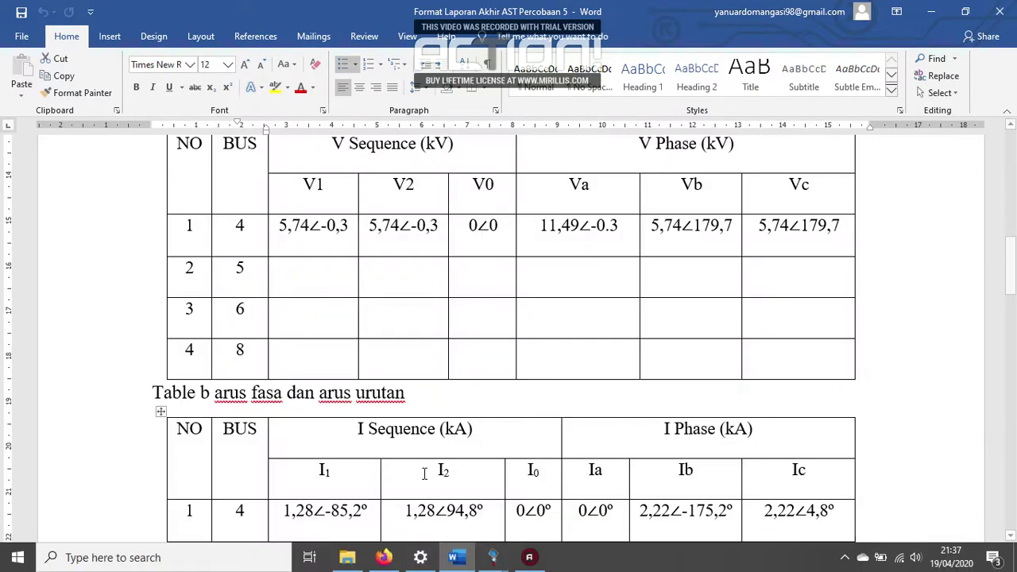
scroll(220, 405, down, 5)
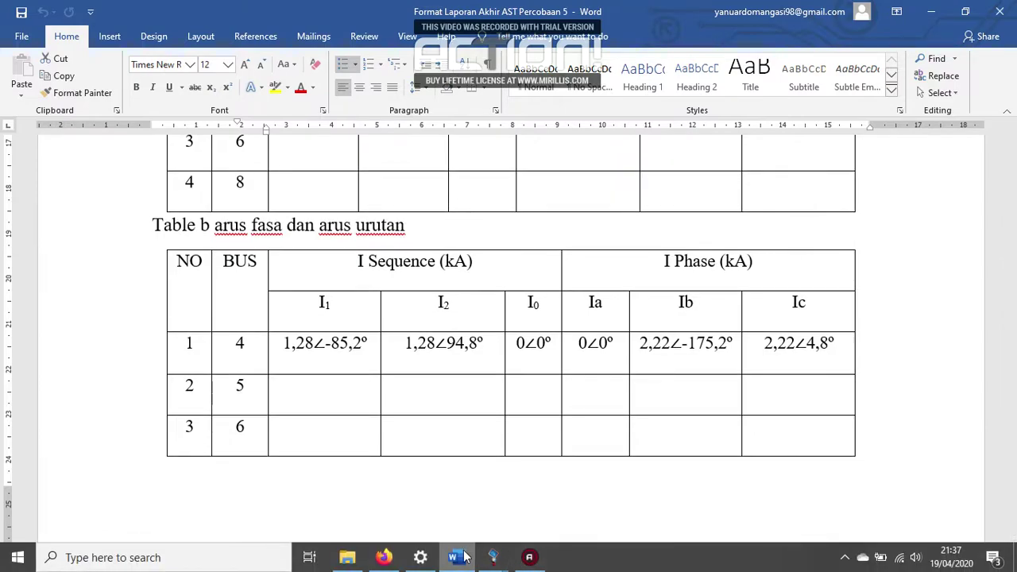
click(459, 557)
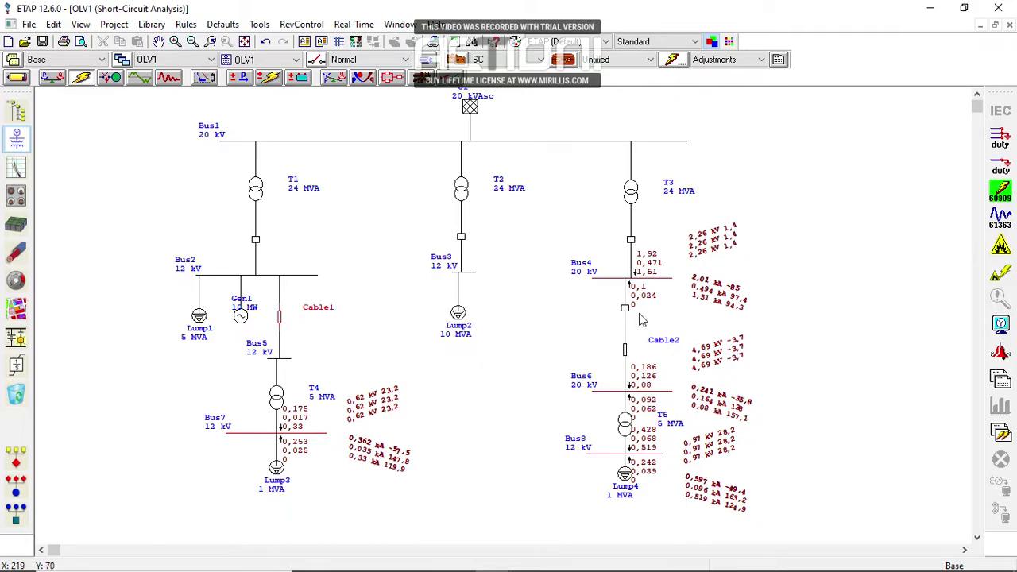
mouse_move(534, 548)
click(456, 557)
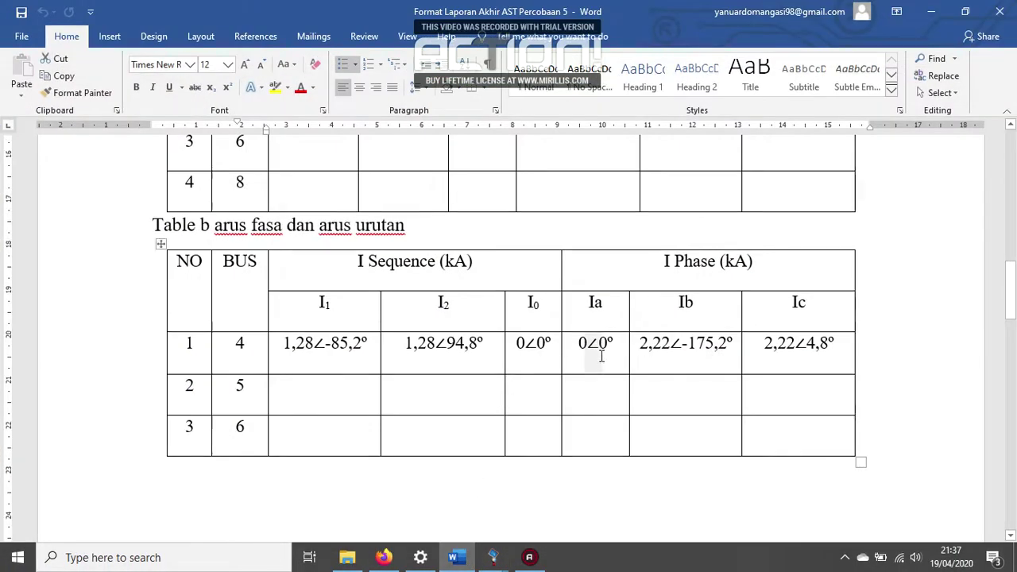
Examine how the magnitude and angle of V1 for bus 4 are written in the example voltage table, Tabel a
scroll(380, 306, up, 5)
click(287, 281)
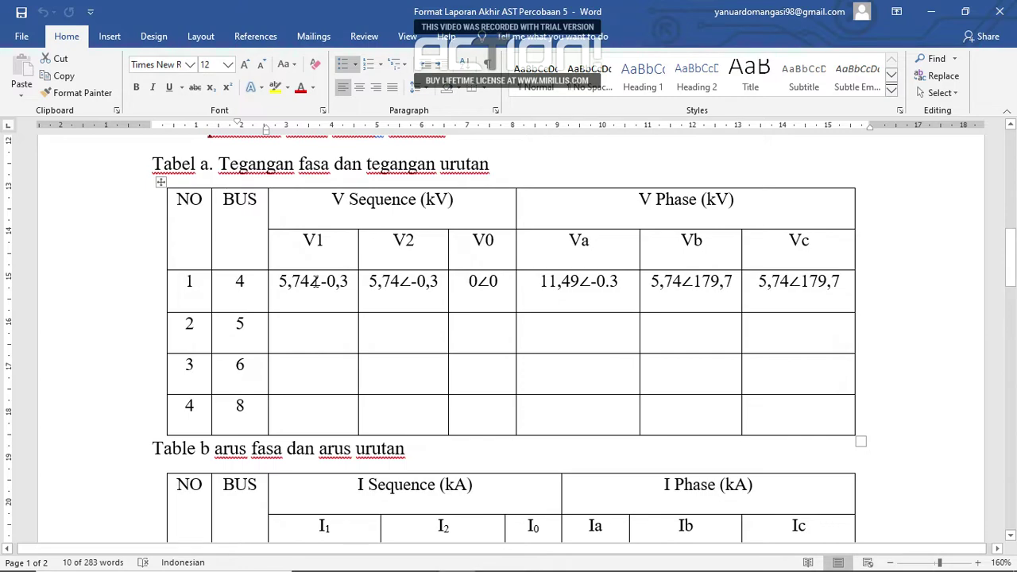
drag(315, 281, 337, 294)
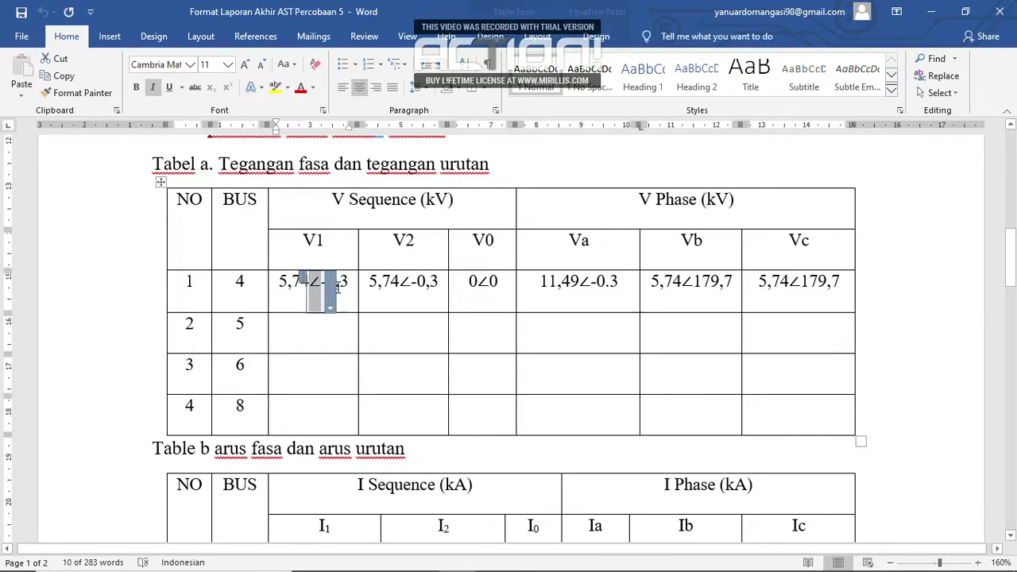
click(338, 294)
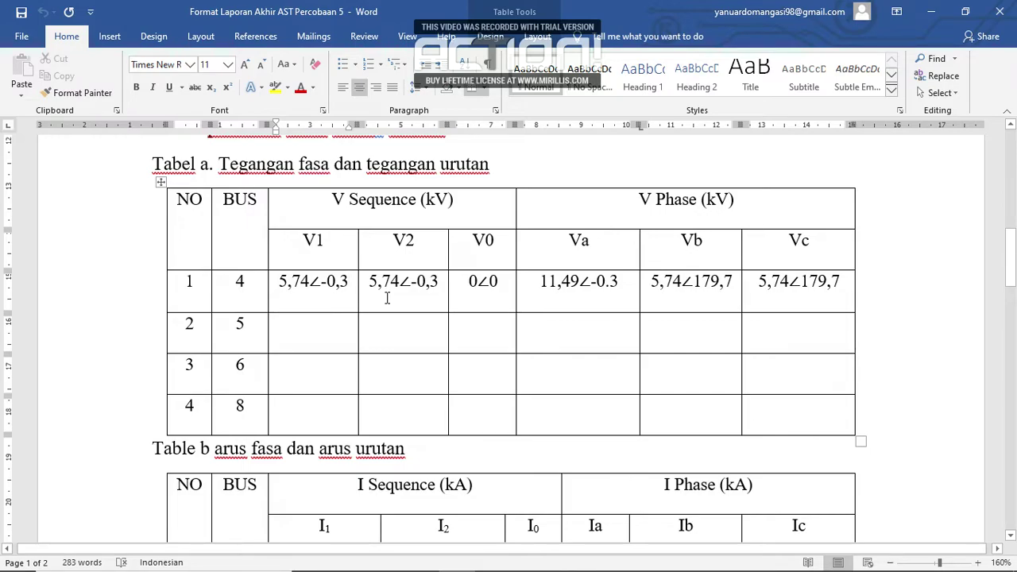
Read the instructions for the L-L 70%-80% experiment and the layout of the voltage and current tables under them
scroll(472, 277, down, 3)
scroll(376, 352, up, 5)
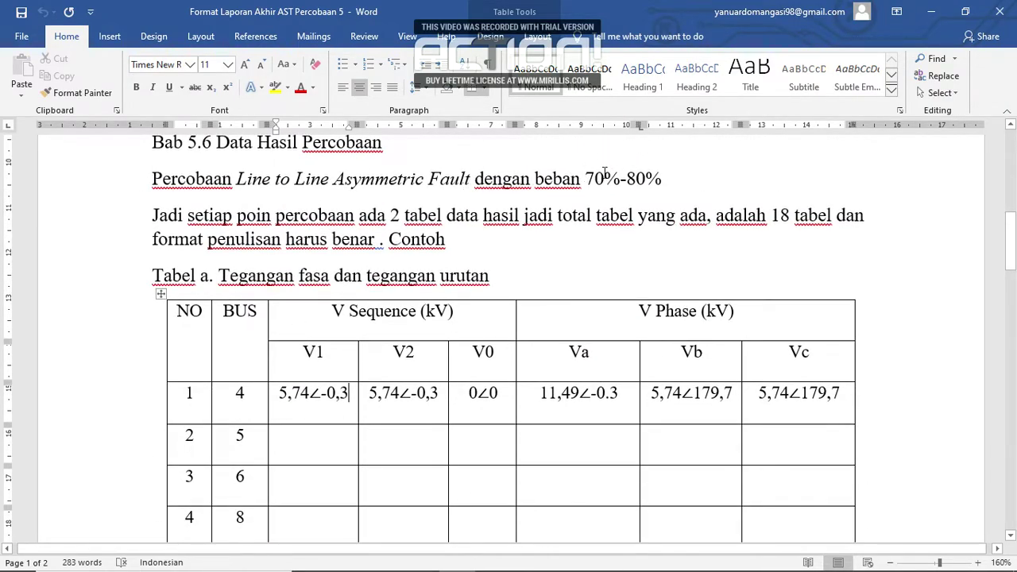
scroll(556, 245, down, 3)
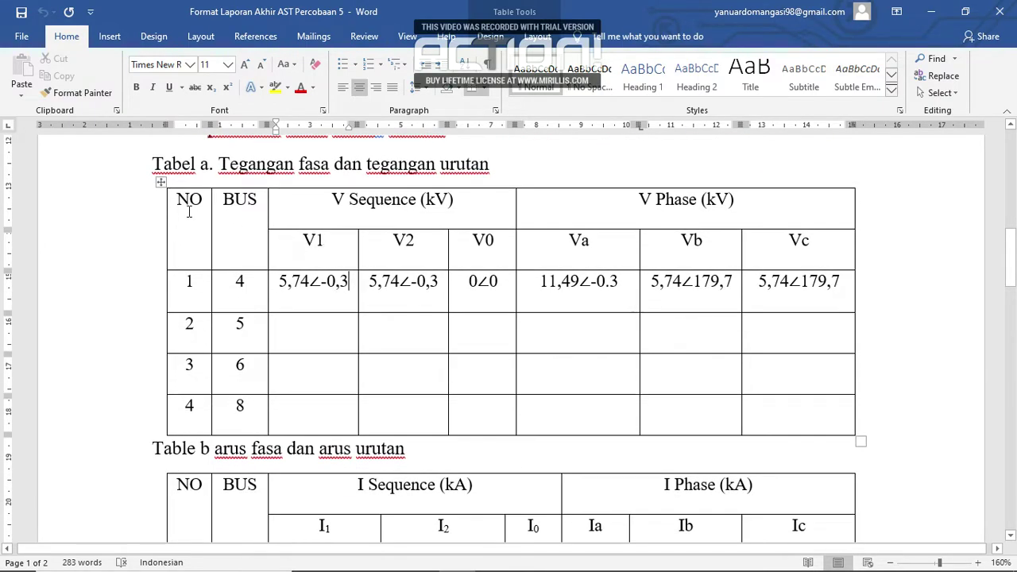
scroll(574, 217, down, 3)
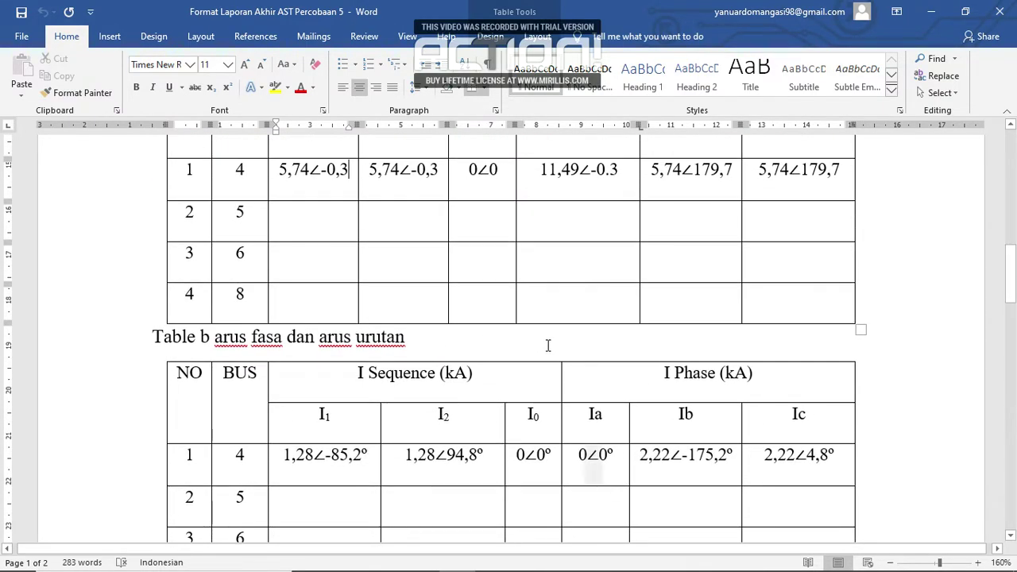
scroll(549, 345, down, 3)
scroll(537, 352, down, 6)
scroll(533, 347, up, 18)
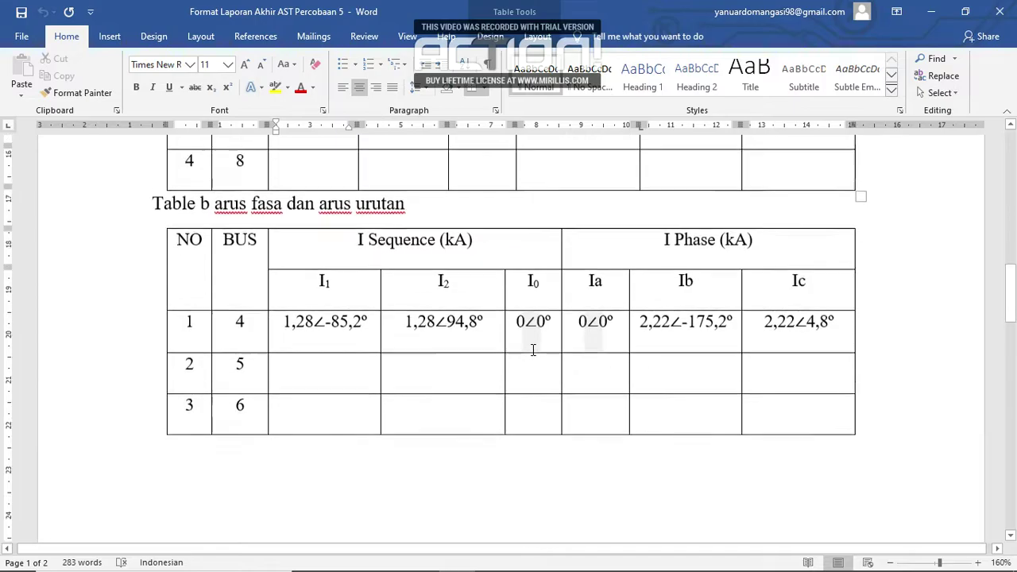
Go through the list of required experiments, highlighting the Line to Line cases with 70%-80%, 80%-80% and 80%-70% load
scroll(644, 320, up, 11)
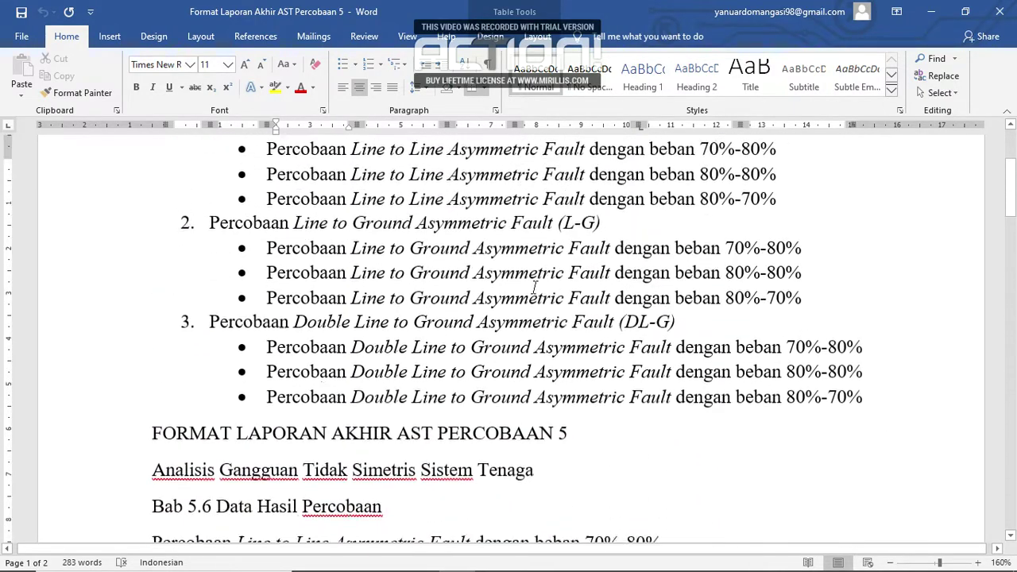
drag(789, 224, 266, 231)
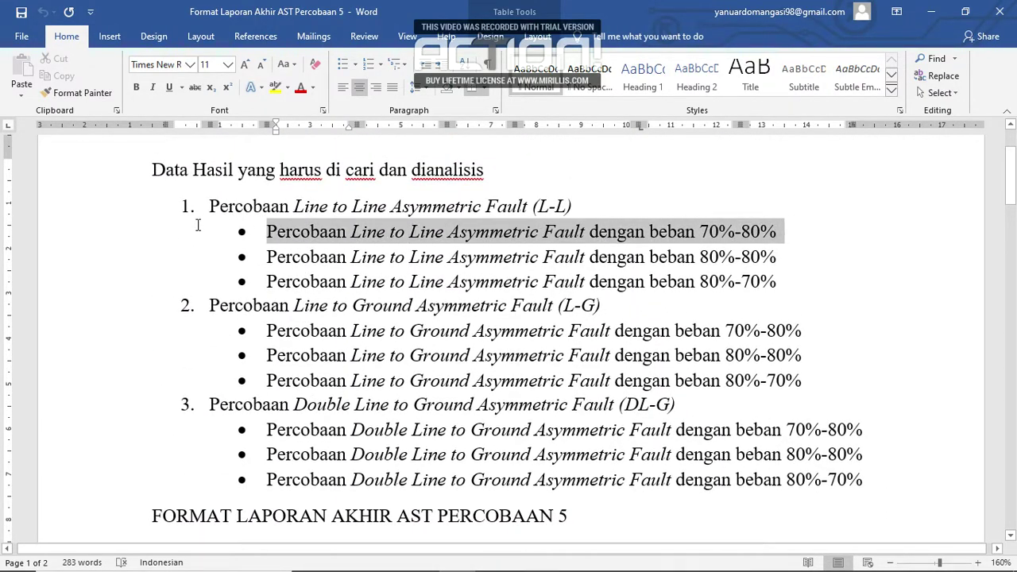
drag(787, 257, 266, 257)
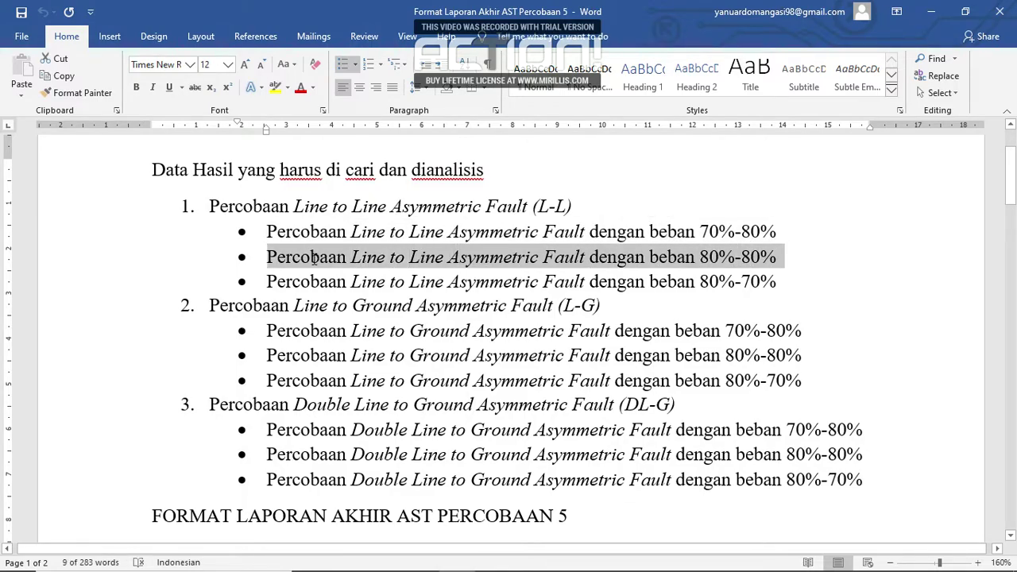
drag(782, 297, 345, 270)
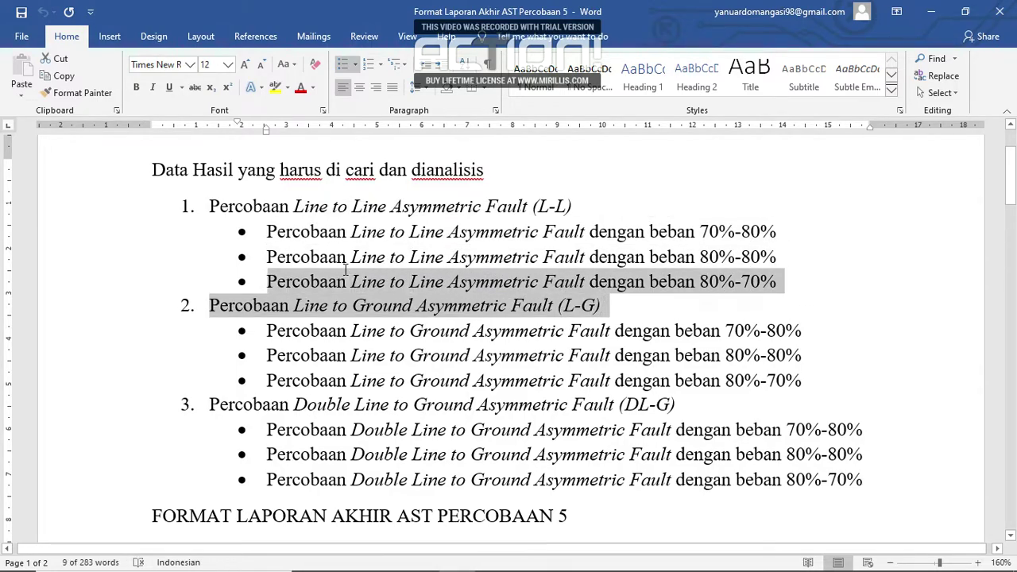
click(504, 358)
scroll(509, 362, down, 5)
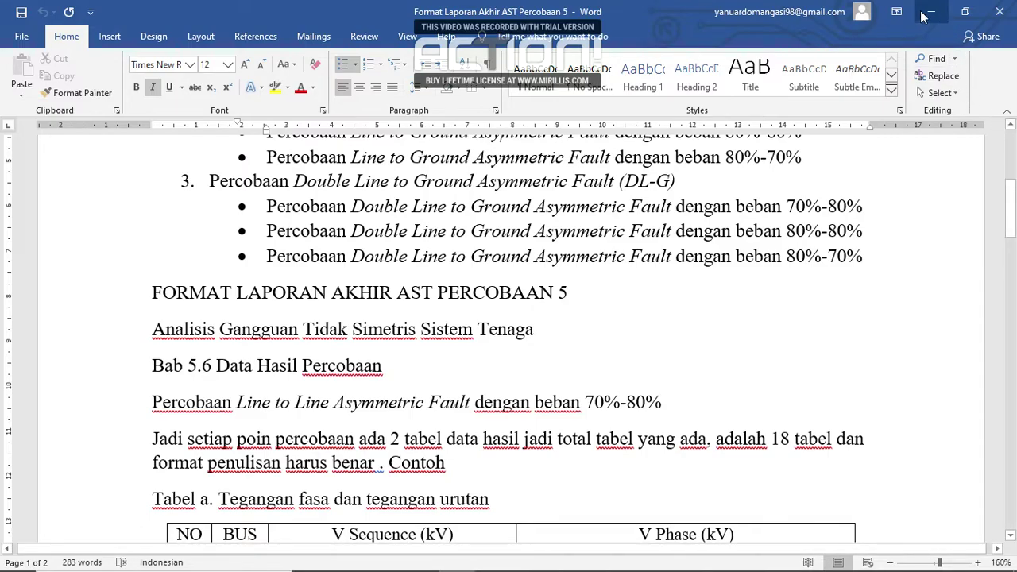
scroll(831, 266, up, 3)
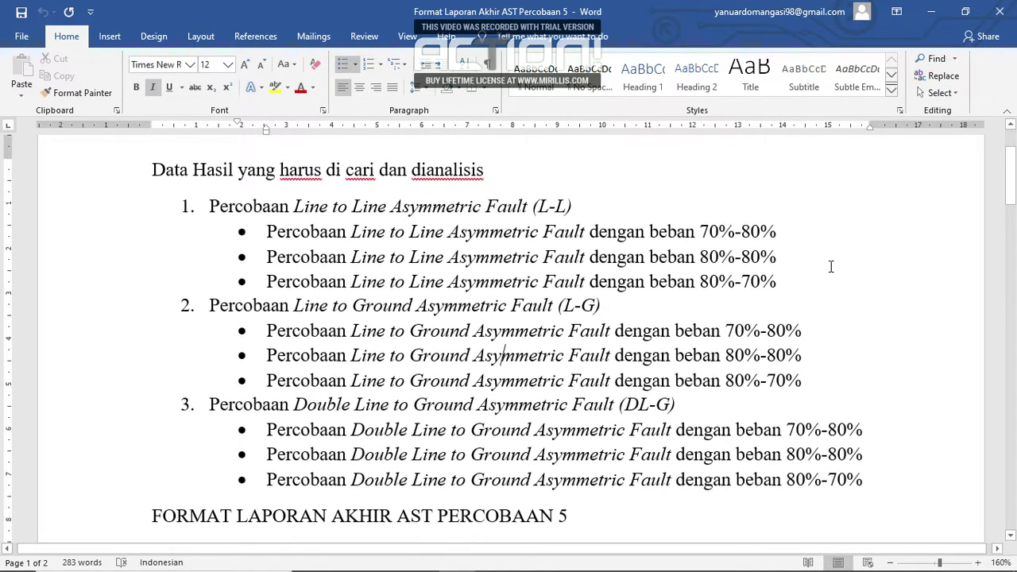
Return to the ETAP one-line diagram and view the short-circuit results at the faulted buses
click(924, 11)
scroll(707, 268, up, 1)
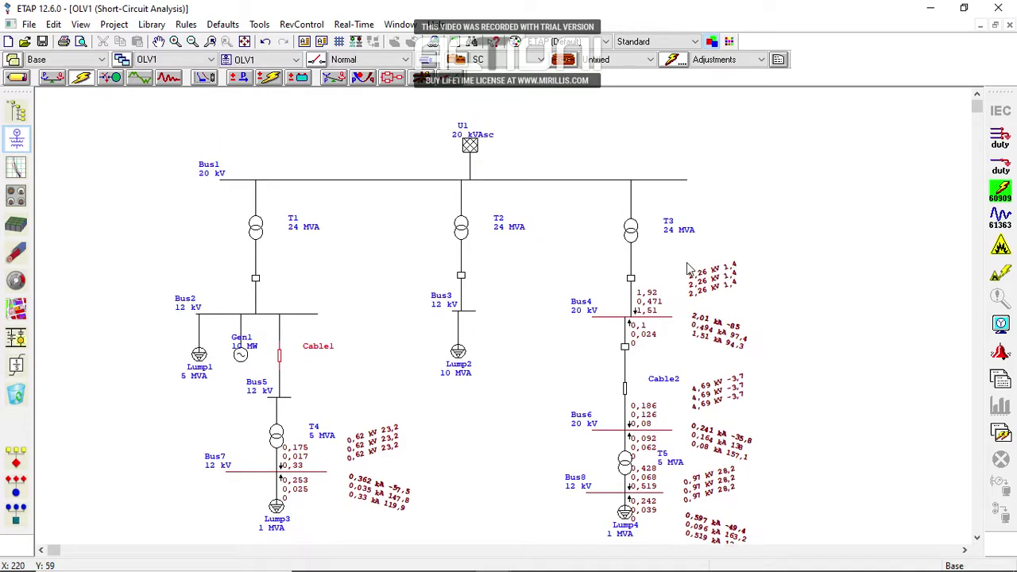
scroll(647, 295, down, 1)
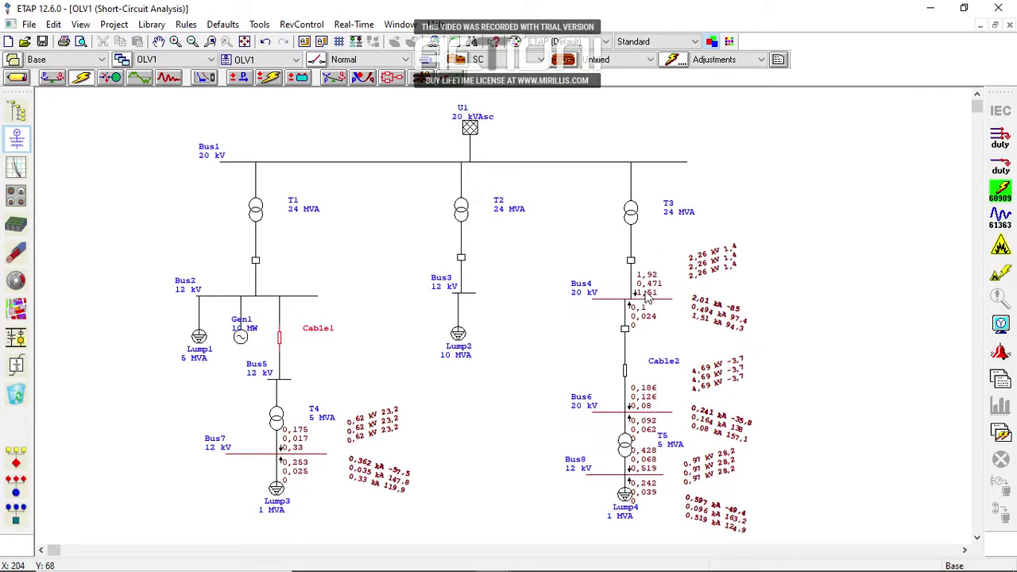